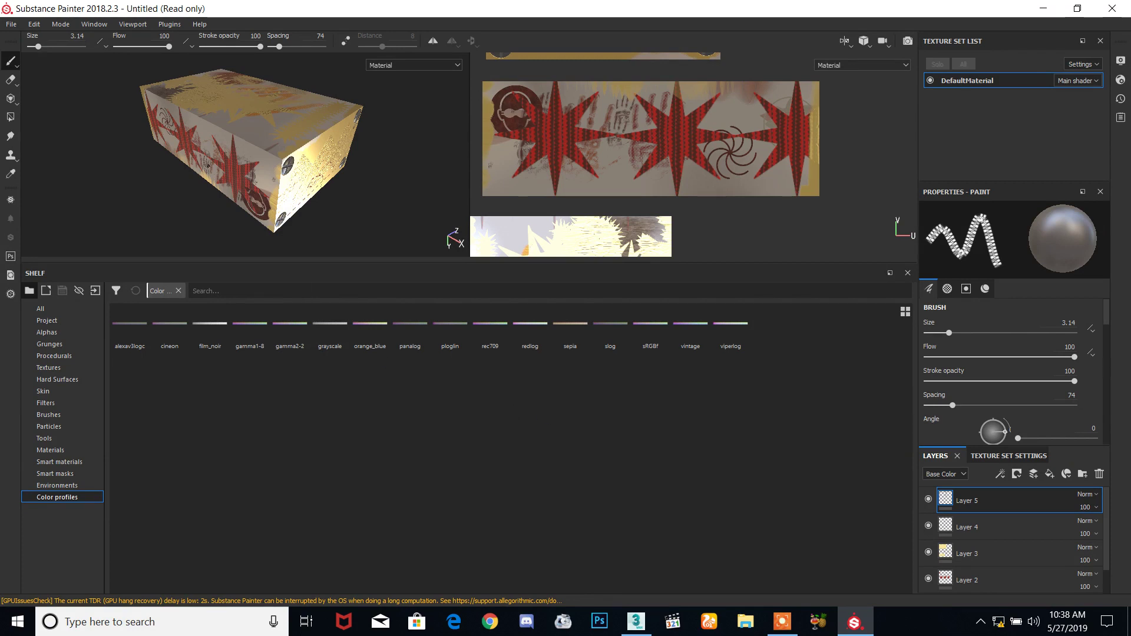
# - Orbit and zoom around the textured box to view its screw-plated face, then bring up 3ds Max
pyautogui.keyDown('alt'); pyautogui.moveTo(177, 170); pyautogui.dragTo(313, 167); pyautogui.keyUp('alt')
pyautogui.scroll(5, 320, 198)
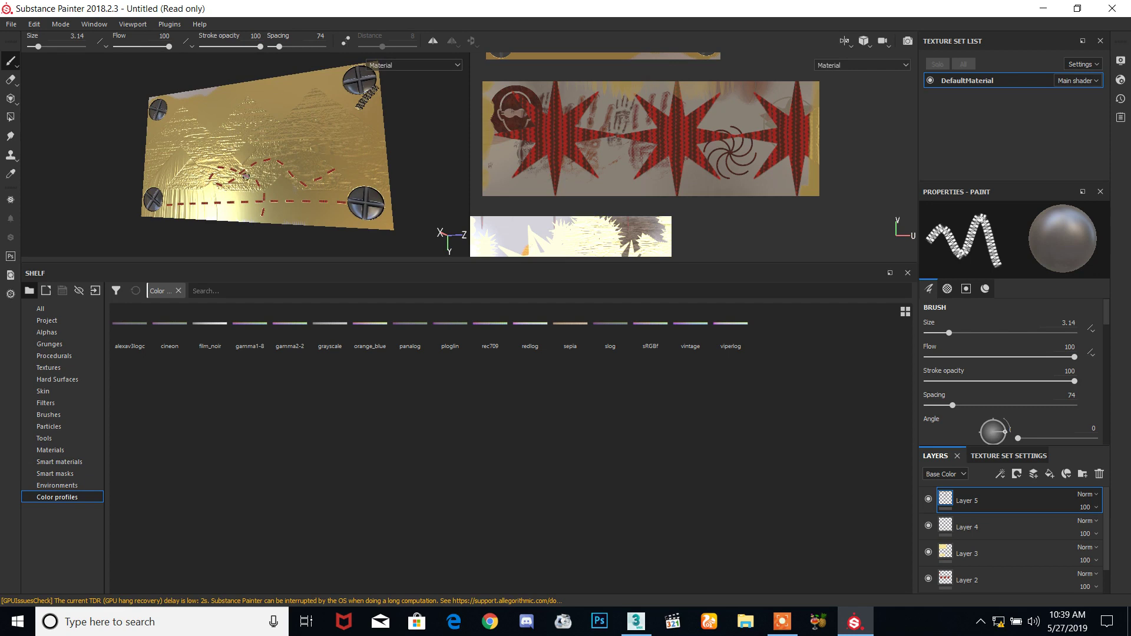
pyautogui.keyDown('alt'); pyautogui.moveTo(331, 146); pyautogui.dragTo(372, 243); pyautogui.keyUp('alt')
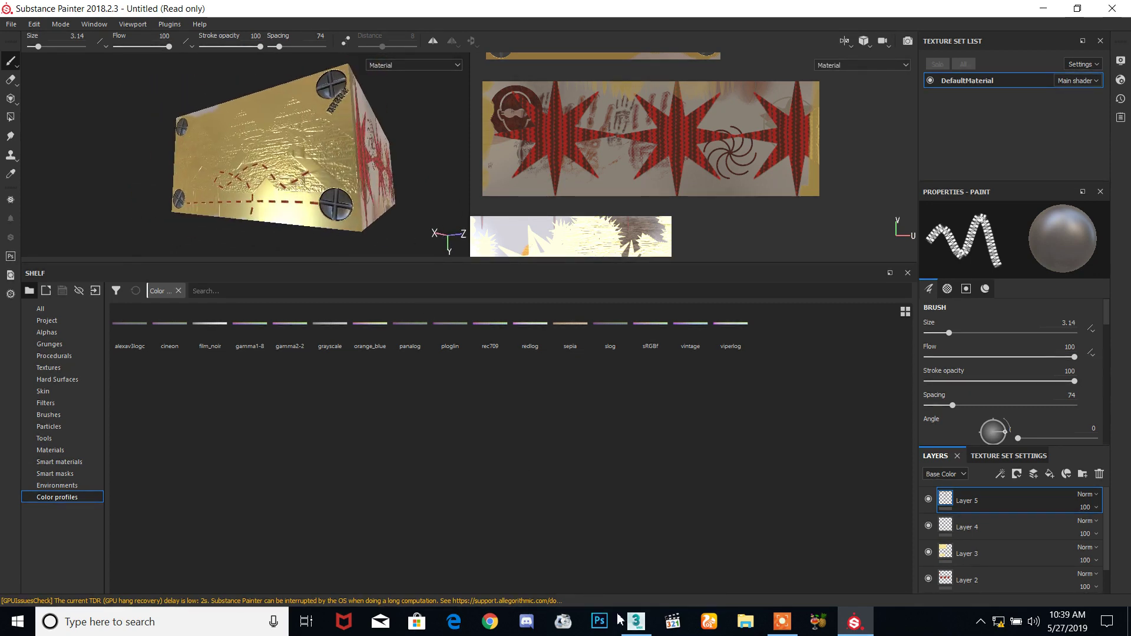
pyautogui.click(635, 622)
pyautogui.moveTo(328, 298); pyautogui.dragTo(519, 277, button='middle')
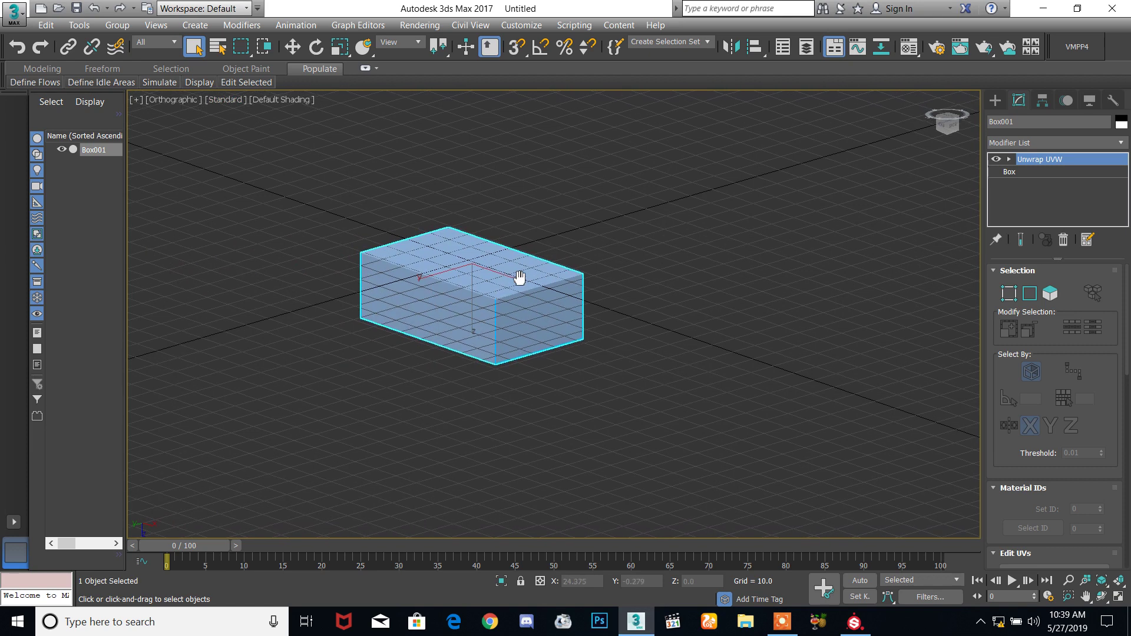
# - View the box in 3ds Max Perspective, open the Material Editor, then return to Substance Painter
pyautogui.press('p')
pyautogui.keyDown('alt'); pyautogui.moveTo(417, 314); pyautogui.dragTo(722, 325, button='middle'); pyautogui.keyUp('alt')
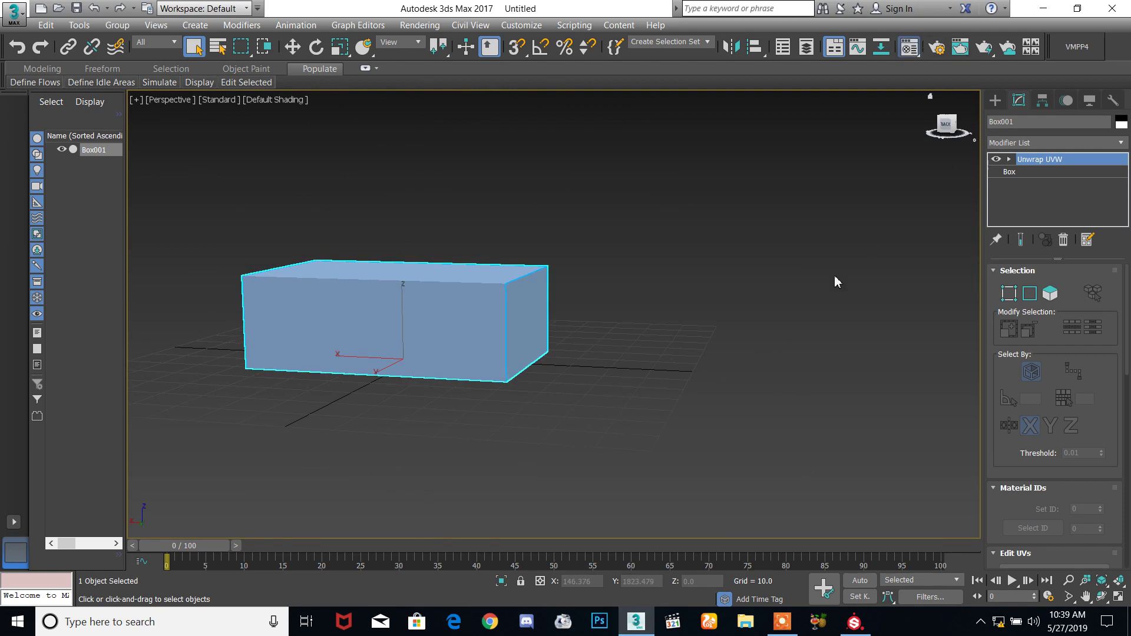
pyautogui.press('m')
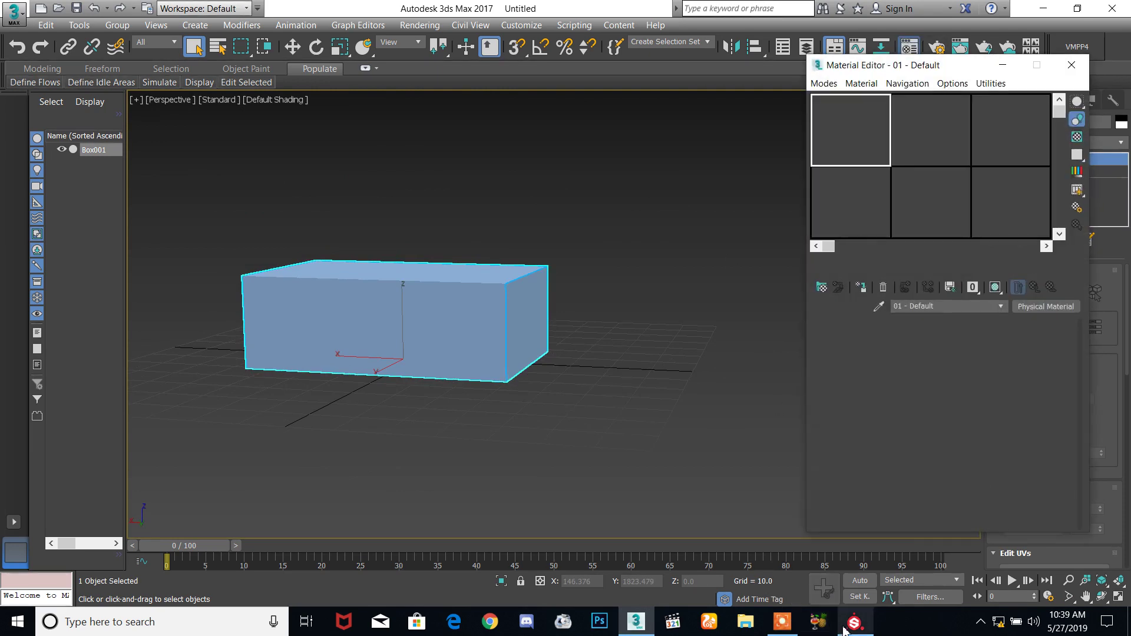
pyautogui.click(854, 622)
pyautogui.keyDown('alt'); pyautogui.moveTo(319, 195); pyautogui.dragTo(366, 167); pyautogui.keyUp('alt')
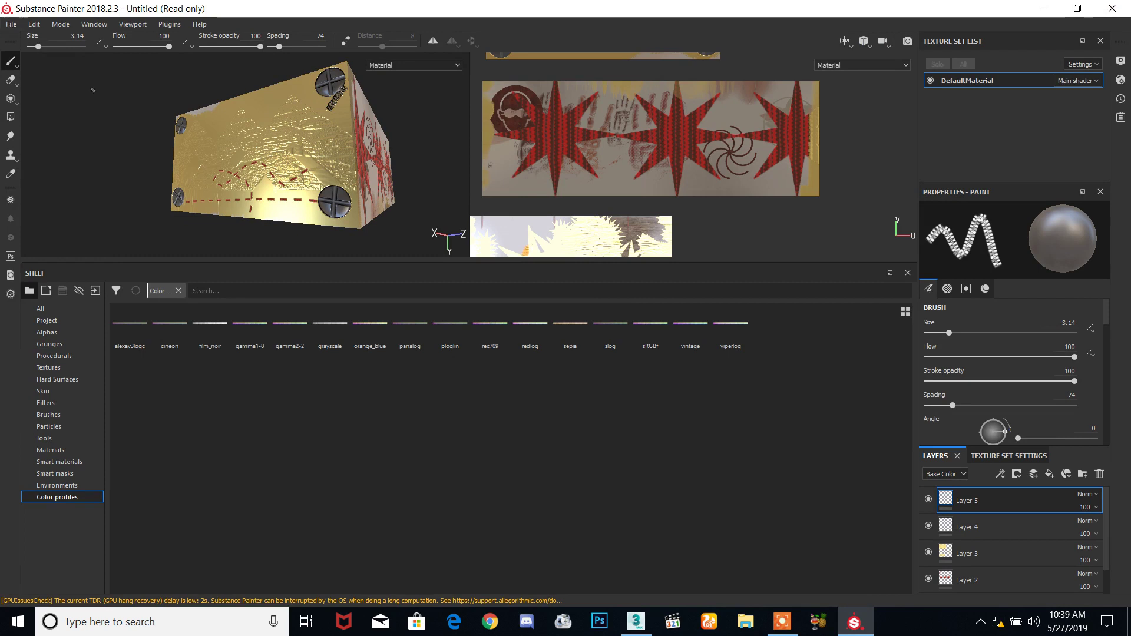
# - Orbit and zoom out so the whole gold box is in view, then reach the File menu
pyautogui.moveTo(300, 141)
pyautogui.keyDown('alt'); pyautogui.mouseDown()
pyautogui.moveTo(292, 169)
pyautogui.moveTo(285, 110)
pyautogui.moveTo(292, 142)
pyautogui.moveTo(247, 177)
pyautogui.moveTo(267, 193)
pyautogui.moveTo(232, 235)
pyautogui.moveTo(156, 184)
pyautogui.moveTo(222, 142)
pyautogui.moveTo(190, 180)
pyautogui.moveTo(216, 196)
pyautogui.mouseUp(); pyautogui.keyUp('alt')
pyautogui.scroll(5, 242, 171)
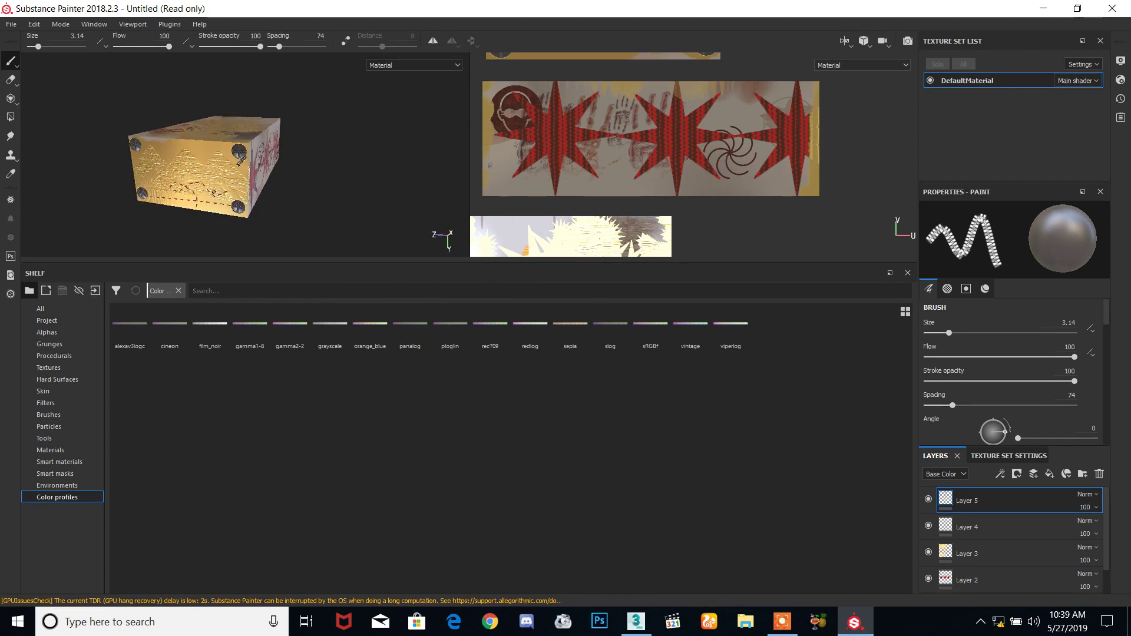
pyautogui.click(10, 24)
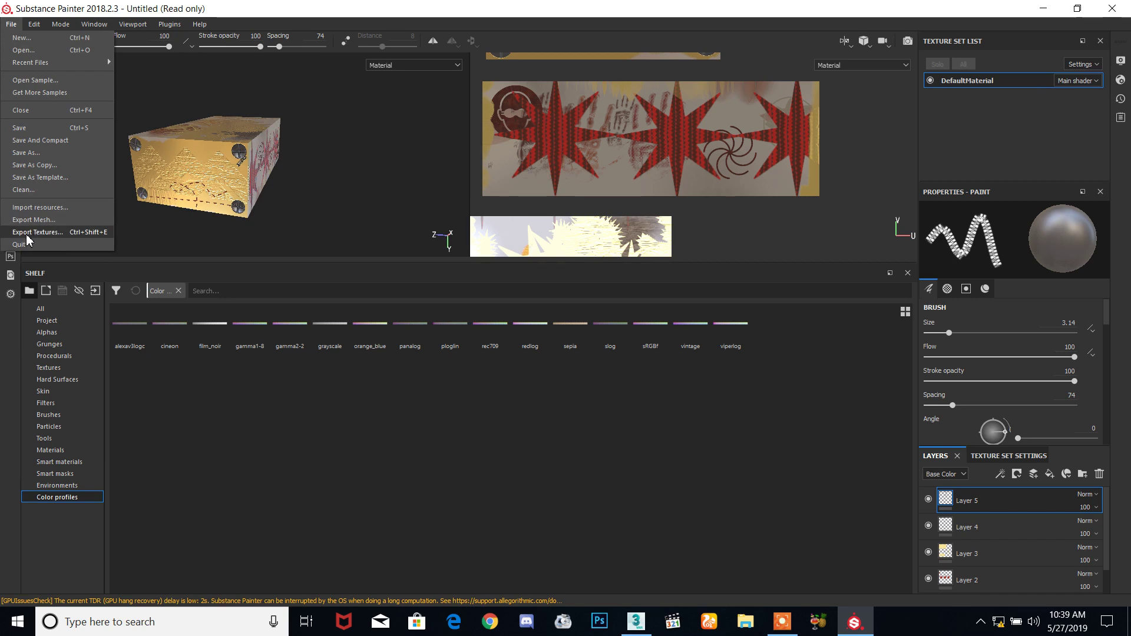
# - Bring up the Export Textures dialog for the DefaultMaterial set (png, 8 bits, 2048x2048)
pyautogui.click(81, 238)
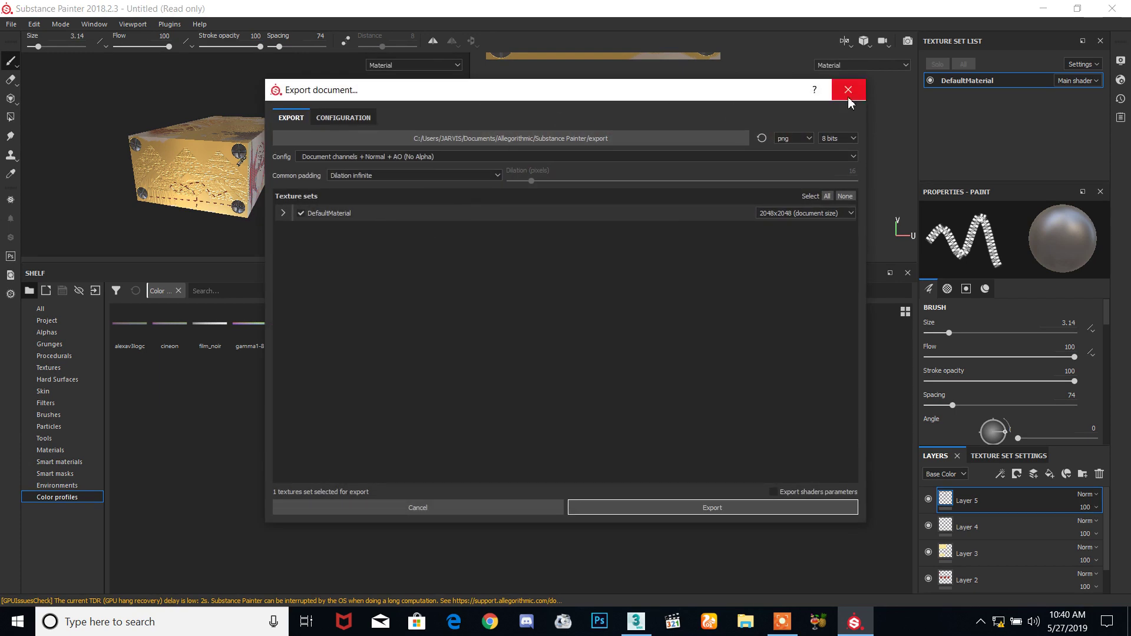
pyautogui.click(848, 90)
pyautogui.click(11, 24)
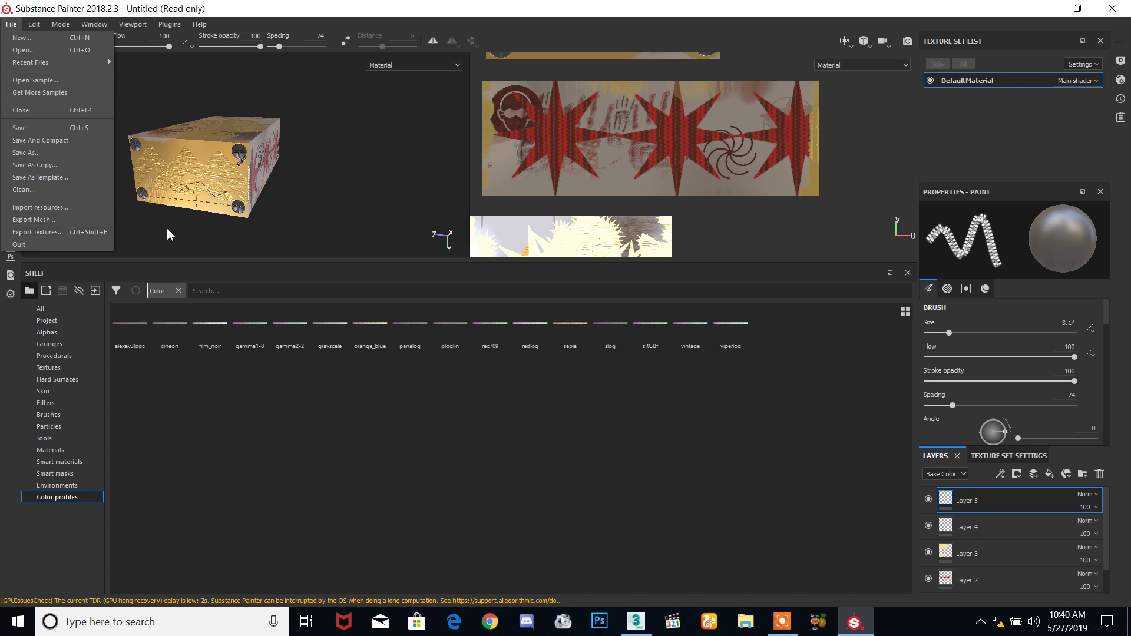
pyautogui.click(196, 229)
pyautogui.hotkey('ctrl', 'shift')
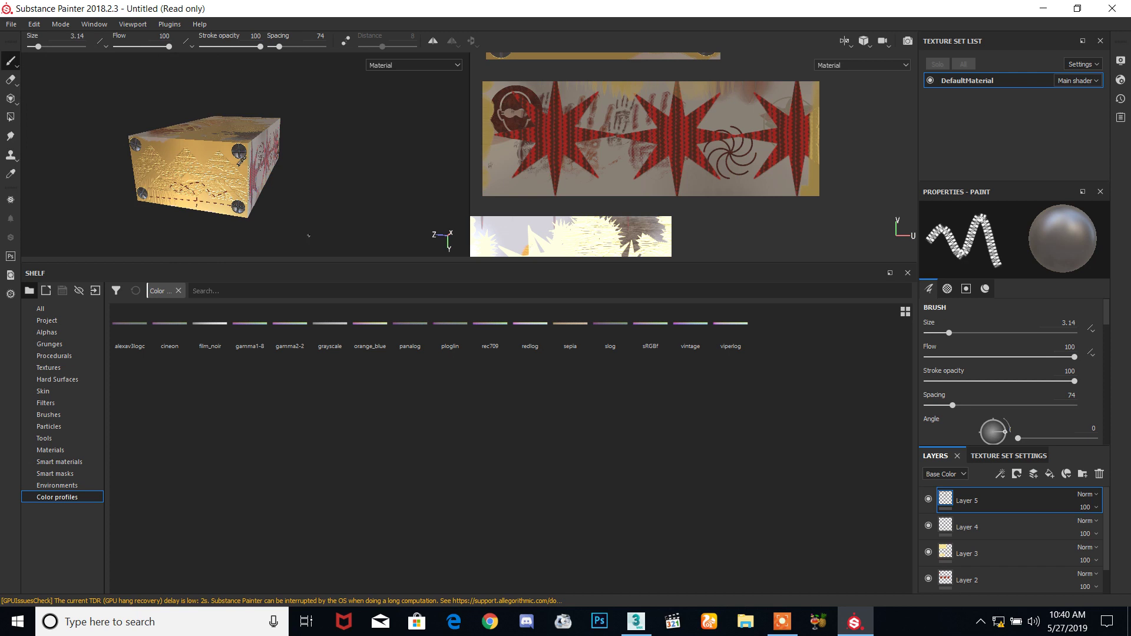
pyautogui.press('ctrl')
pyautogui.click(11, 24)
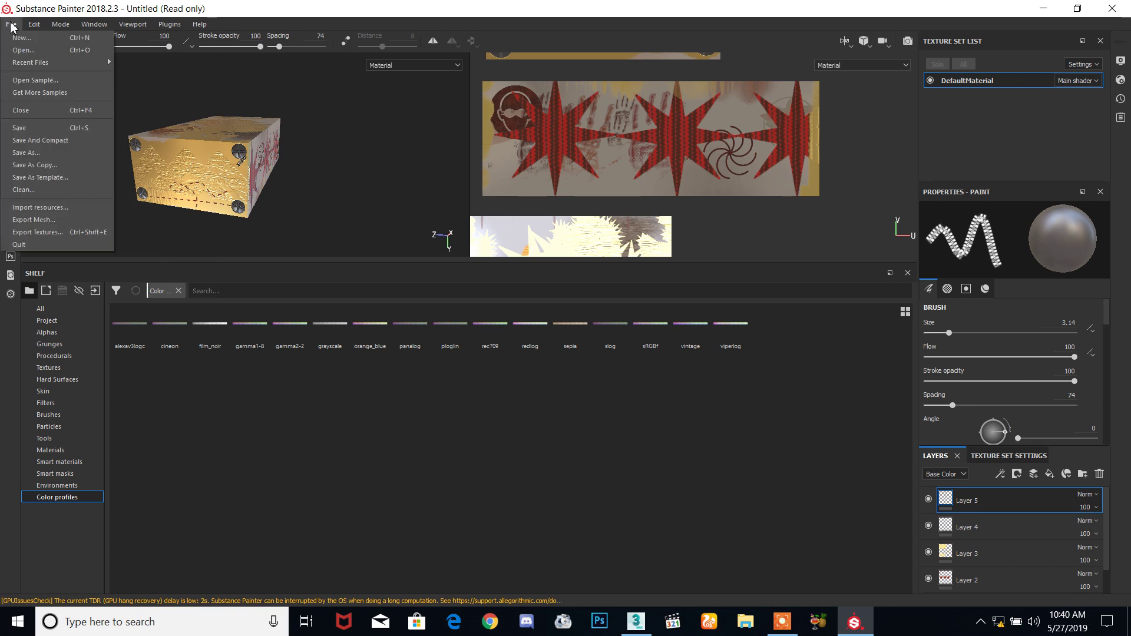
pyautogui.click(83, 232)
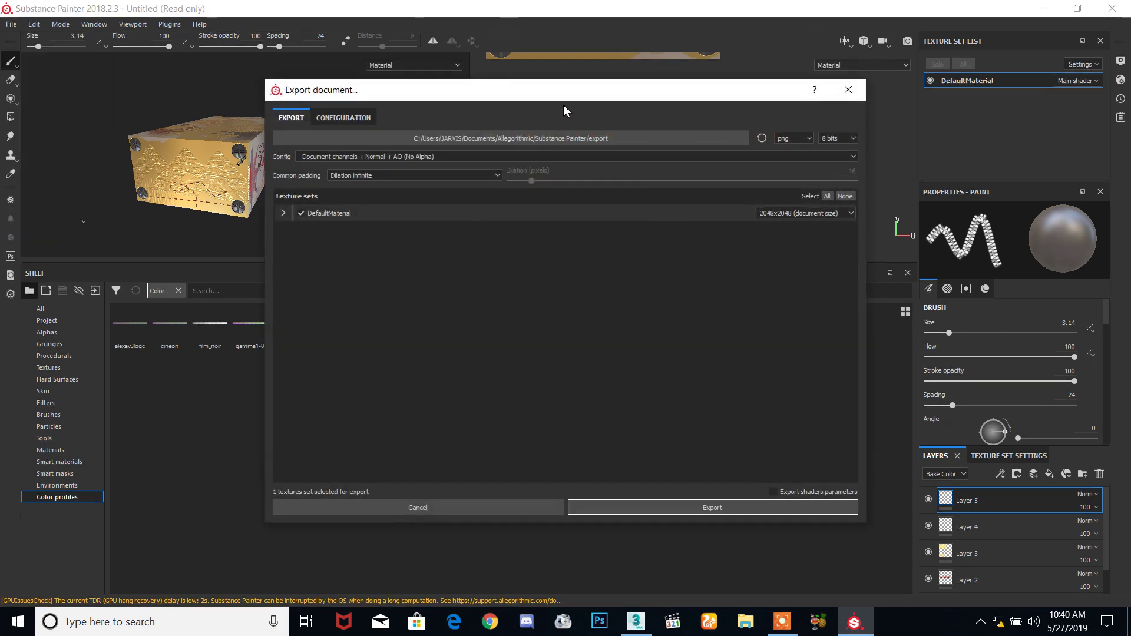
# - Expand the DefaultMaterial row to list its seven output maps
pyautogui.moveTo(575, 93); pyautogui.dragTo(596, 82)
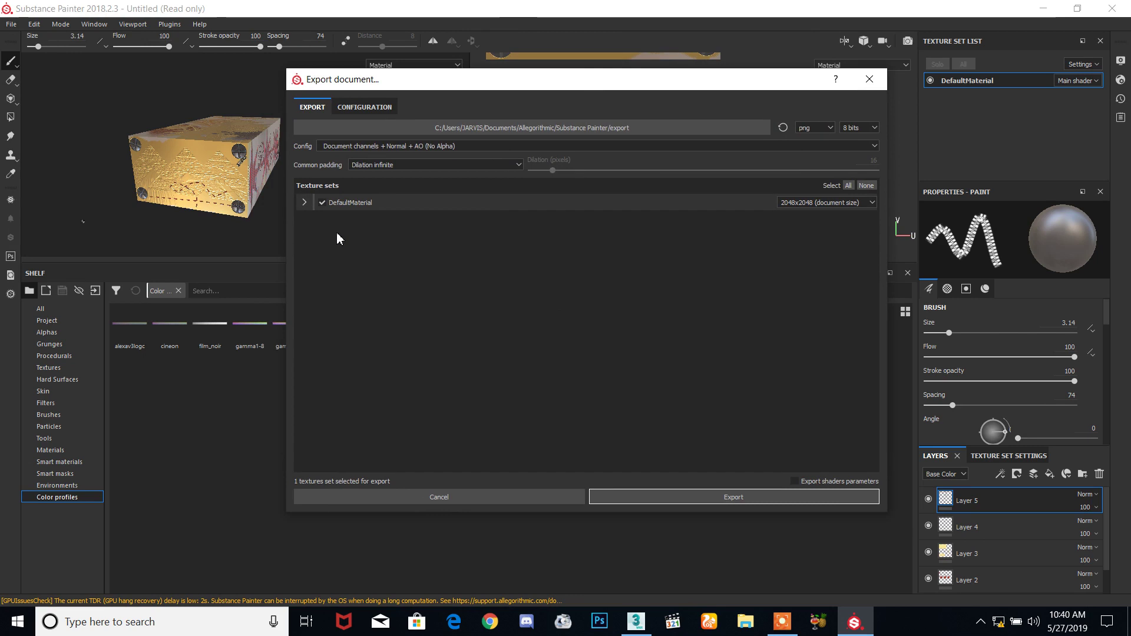
pyautogui.click(305, 208)
pyautogui.click(305, 204)
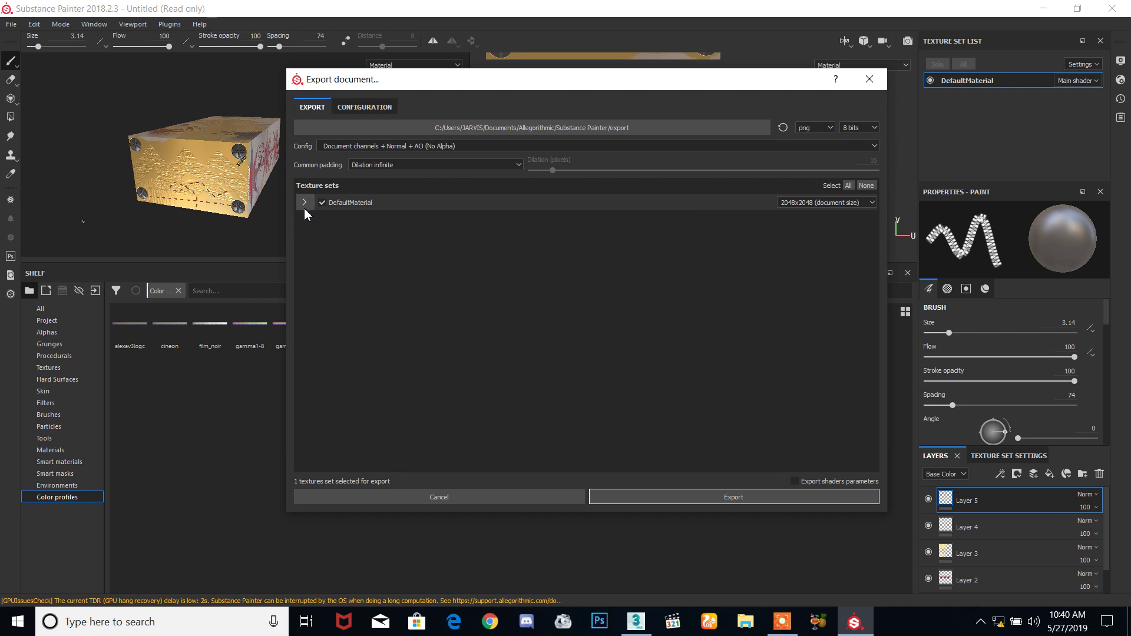
pyautogui.click(304, 206)
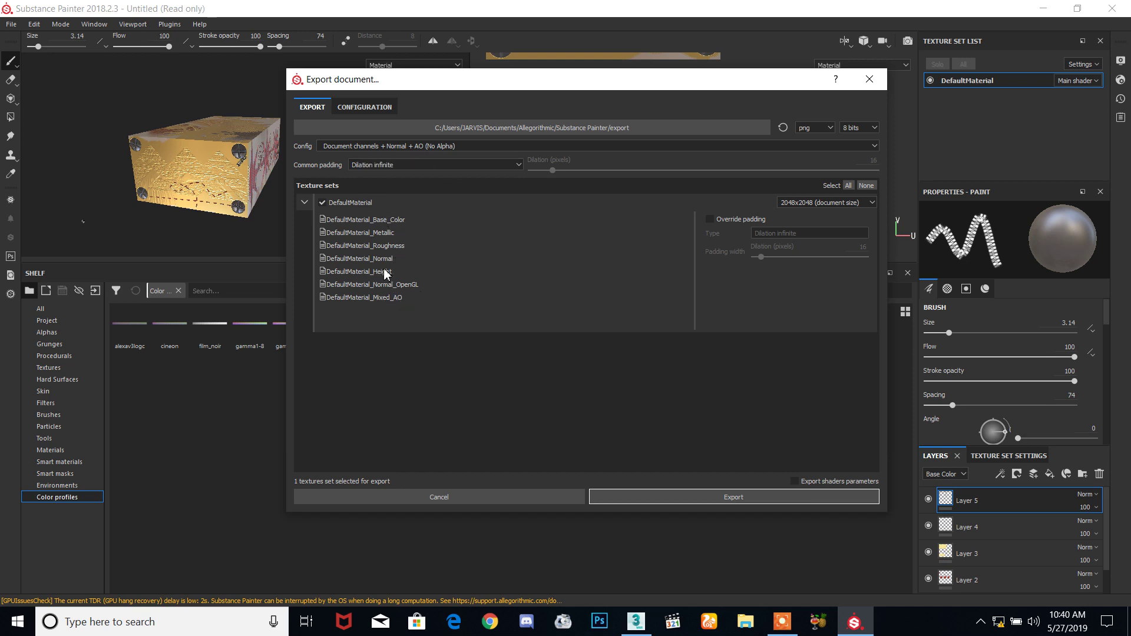
# - Keep the 2048x2048 export resolution and bring up the export folder picker
pyautogui.click(825, 203)
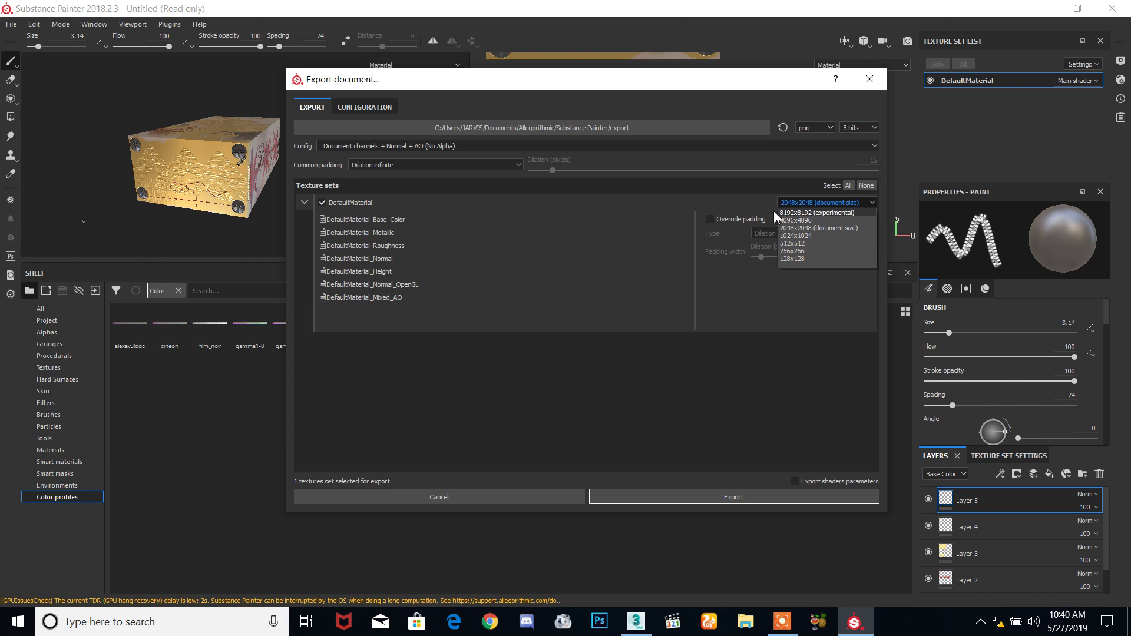
pyautogui.click(799, 230)
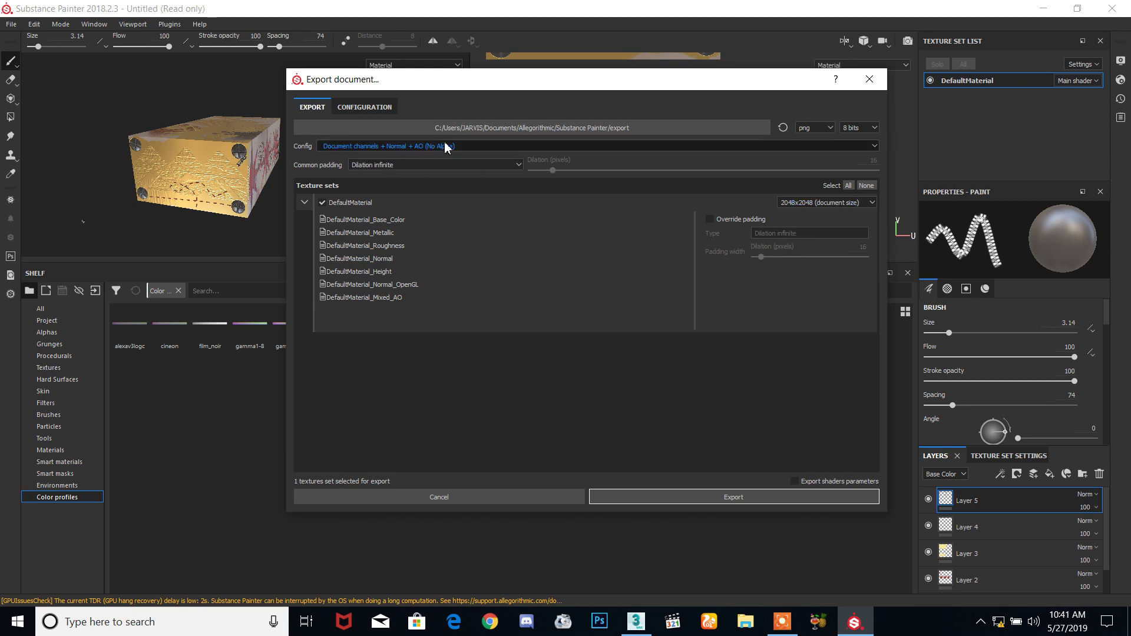
pyautogui.click(528, 128)
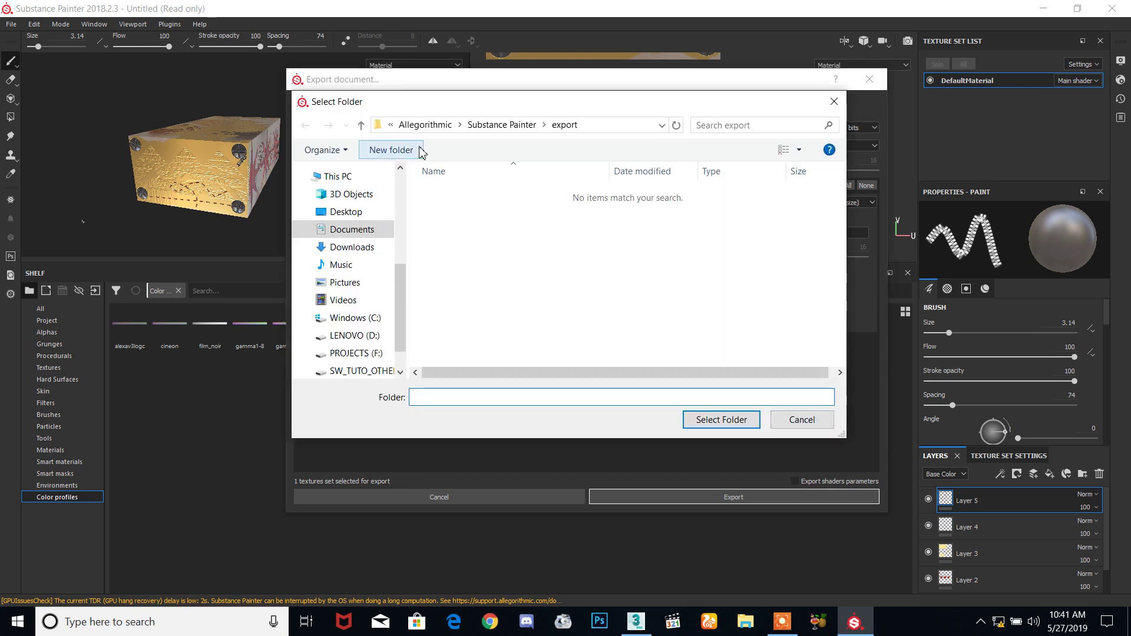
# - Create a Desktop folder named 'textures from substance' and select it as the export destination
pyautogui.click(348, 212)
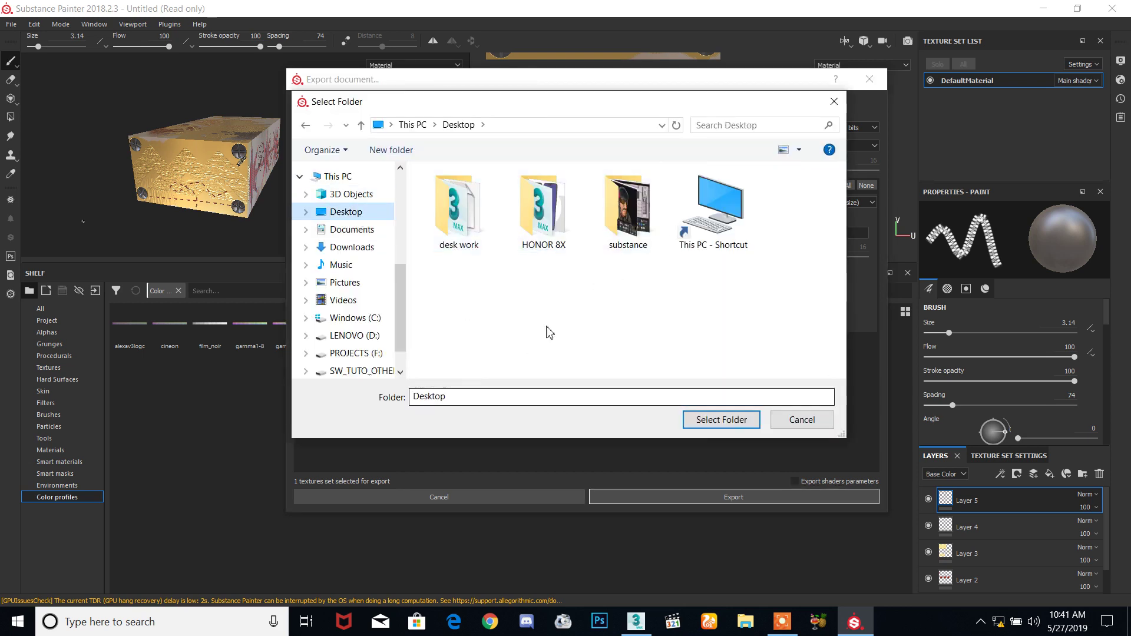
pyautogui.rightClick(560, 306)
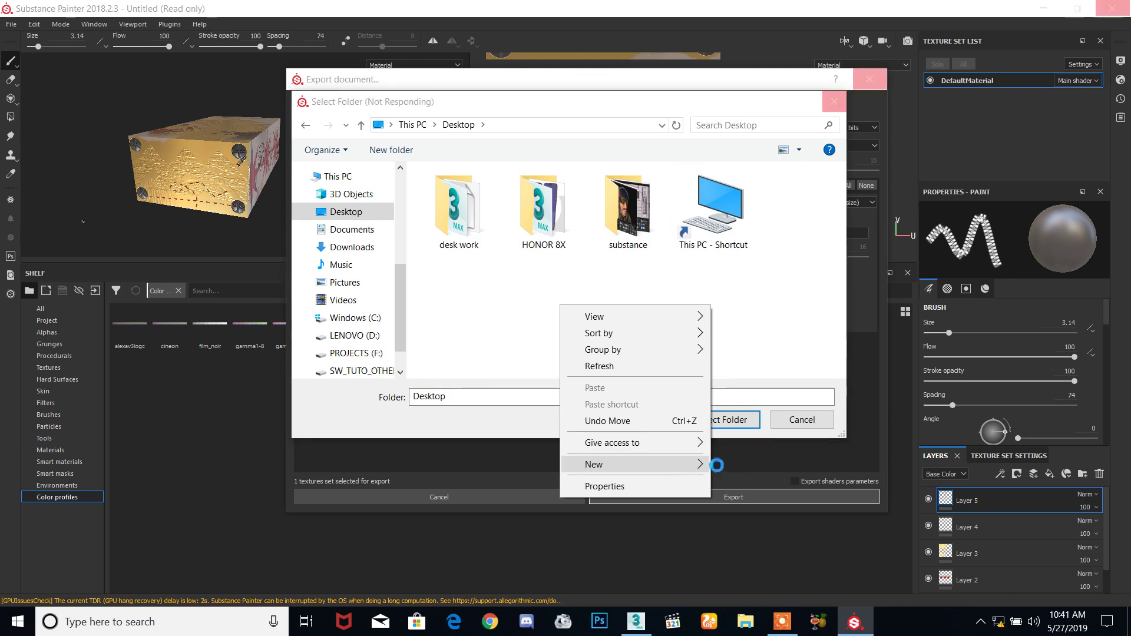
pyautogui.moveTo(715, 465)
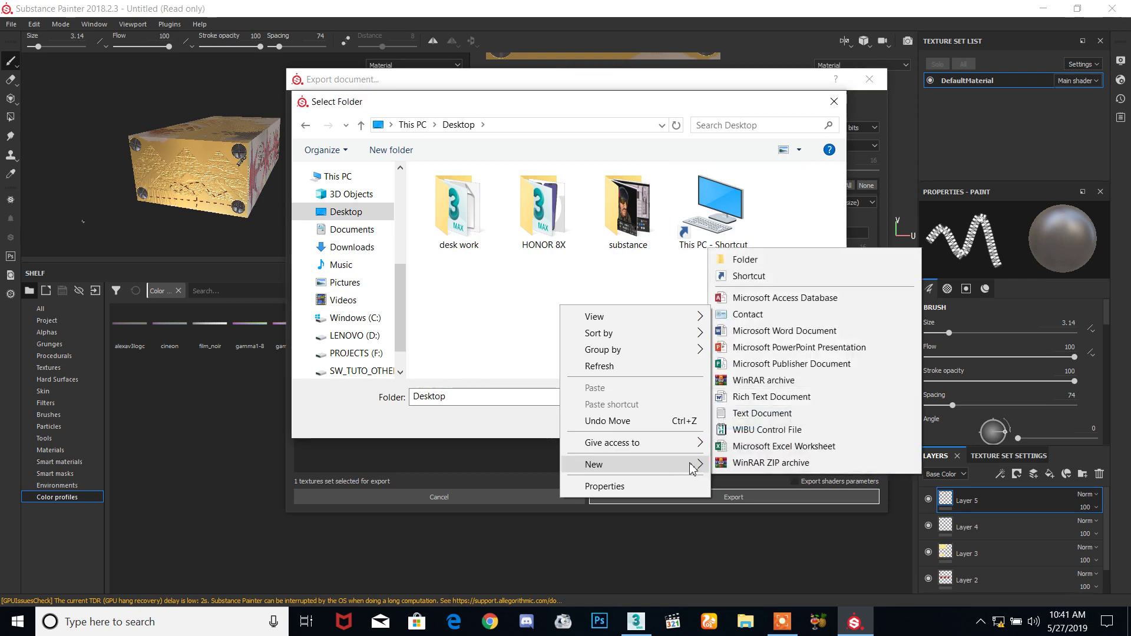
pyautogui.click(748, 261)
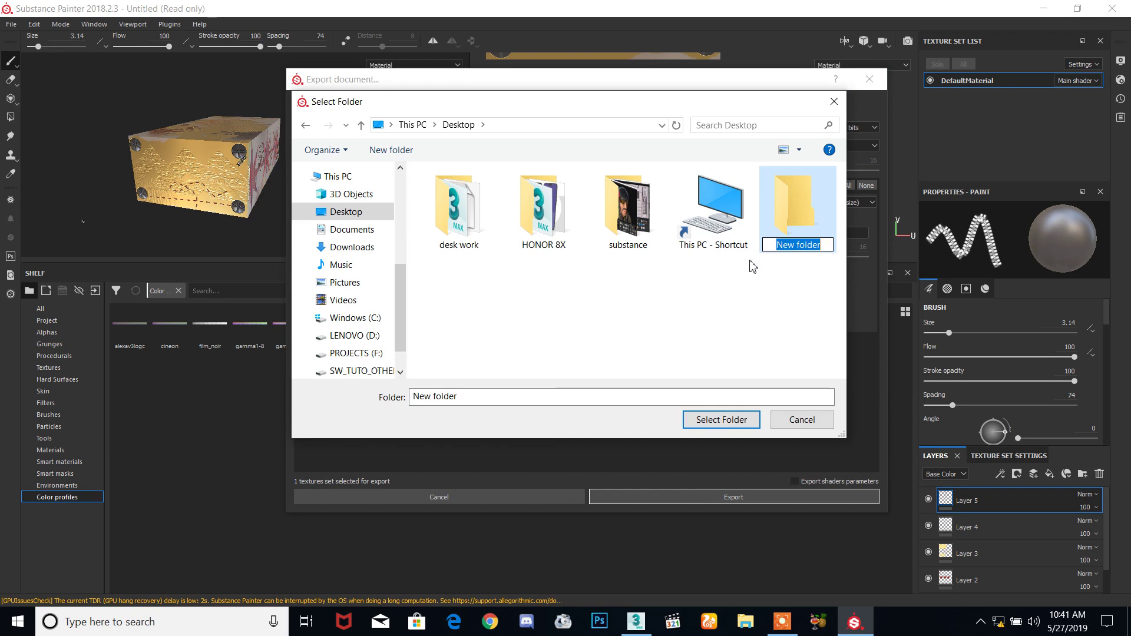
pyautogui.write('textures')
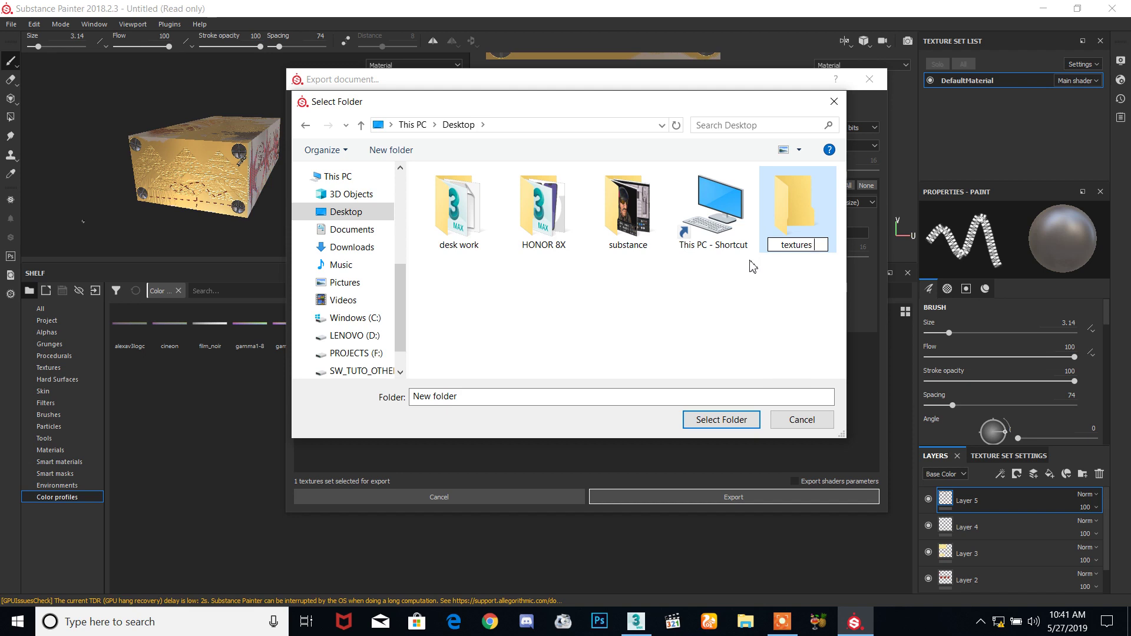
pyautogui.write(' from substance')
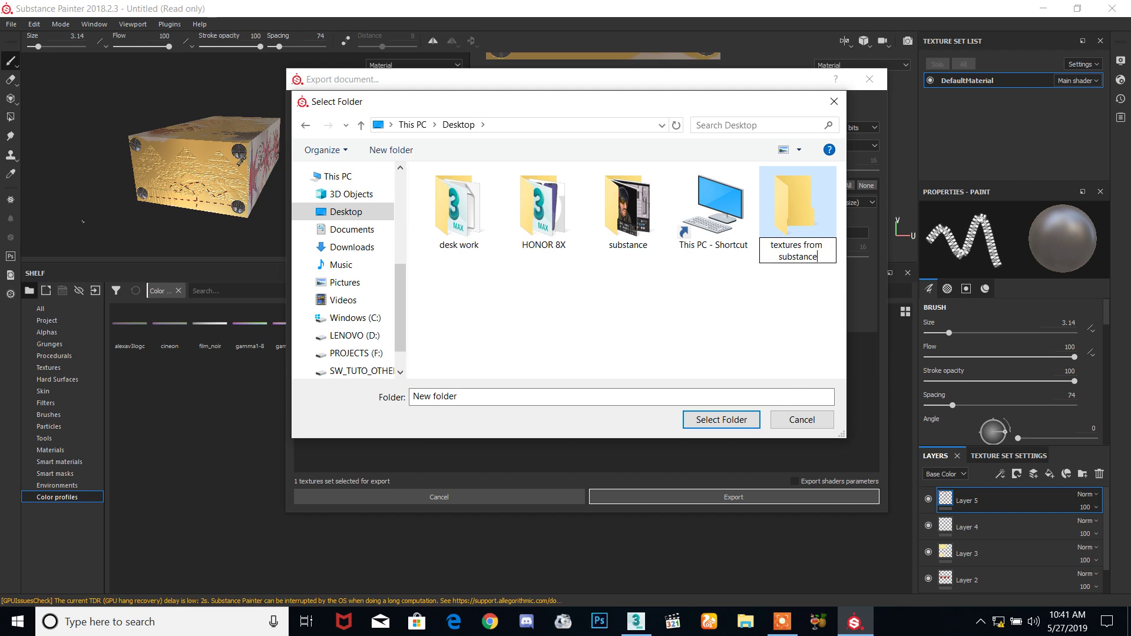
pyautogui.press('Return')
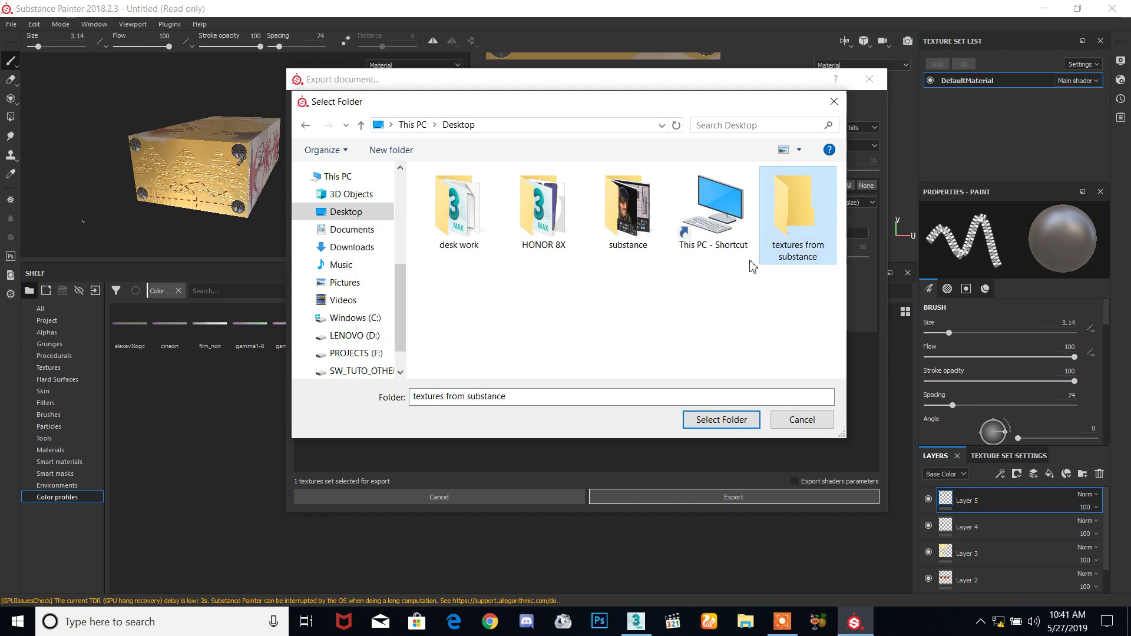
pyautogui.doubleClick(781, 213)
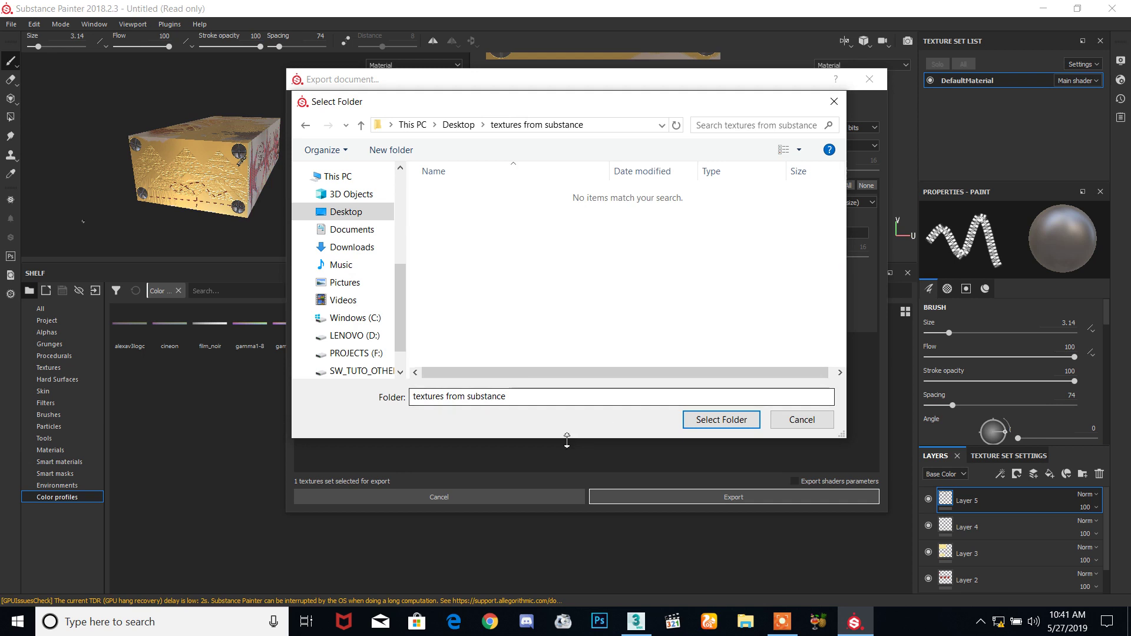
pyautogui.click(708, 419)
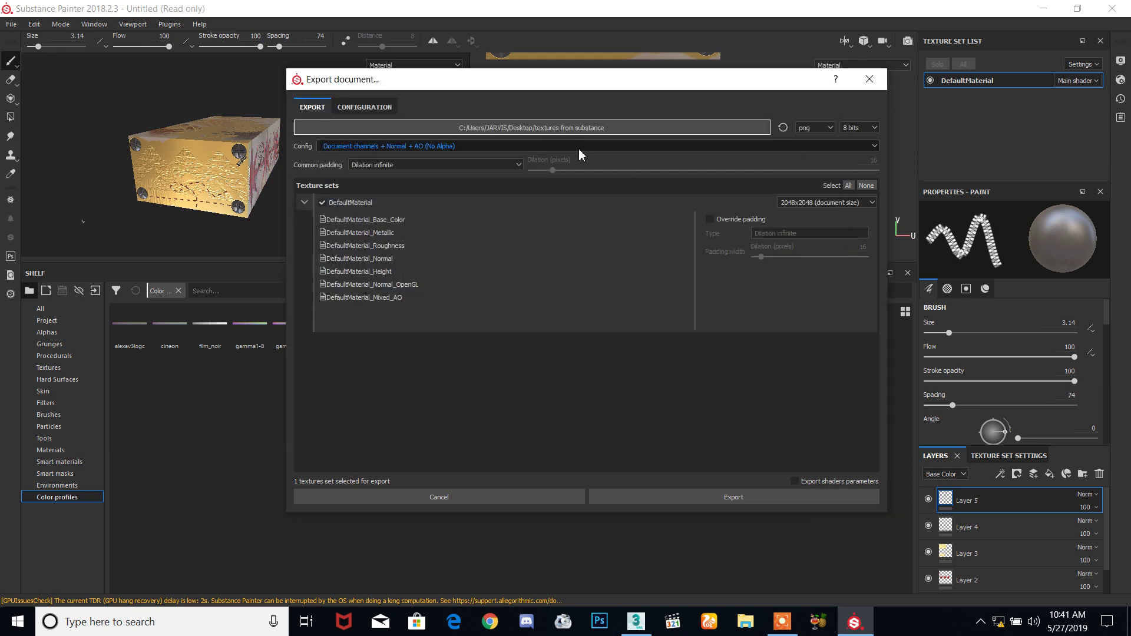
# - Set the PNG export bit depth to 16 bits
pyautogui.click(826, 128)
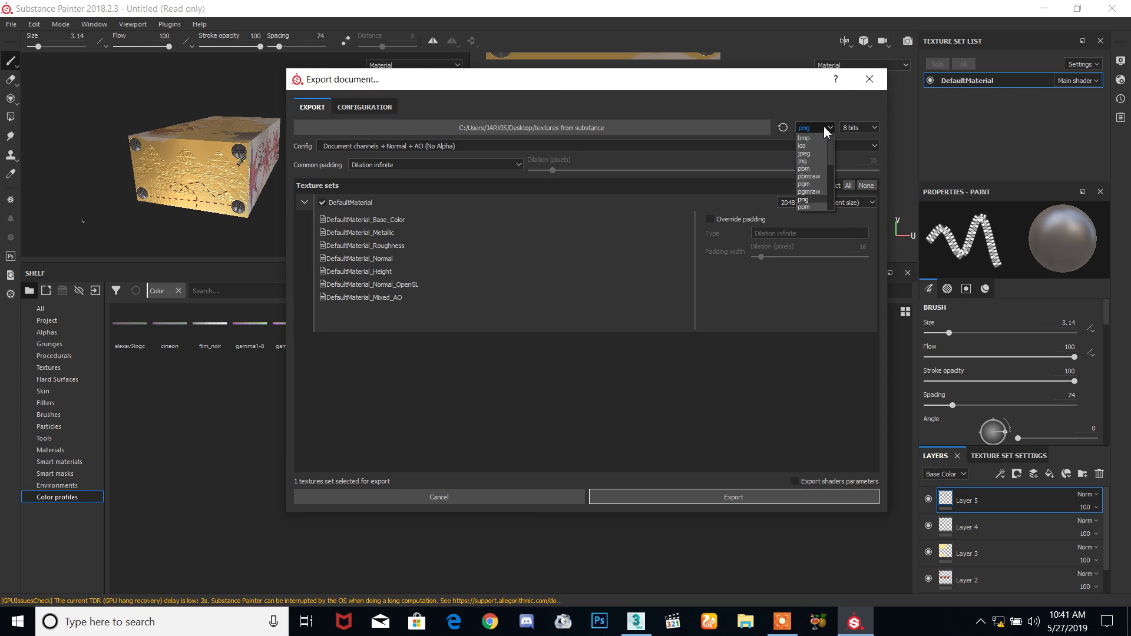
pyautogui.click(862, 129)
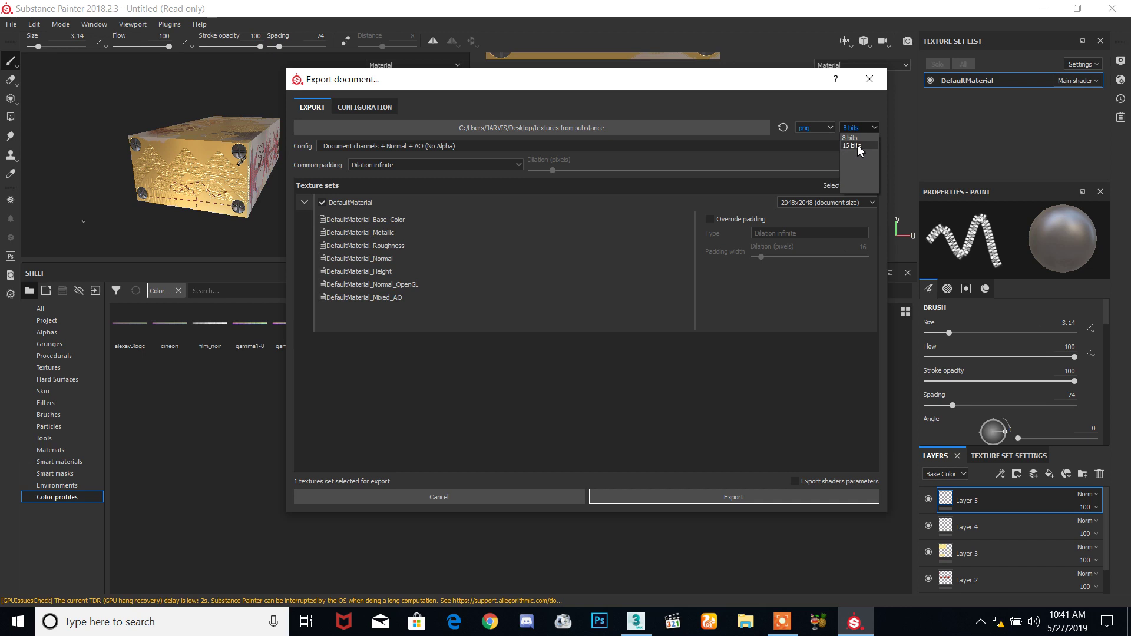
pyautogui.click(853, 146)
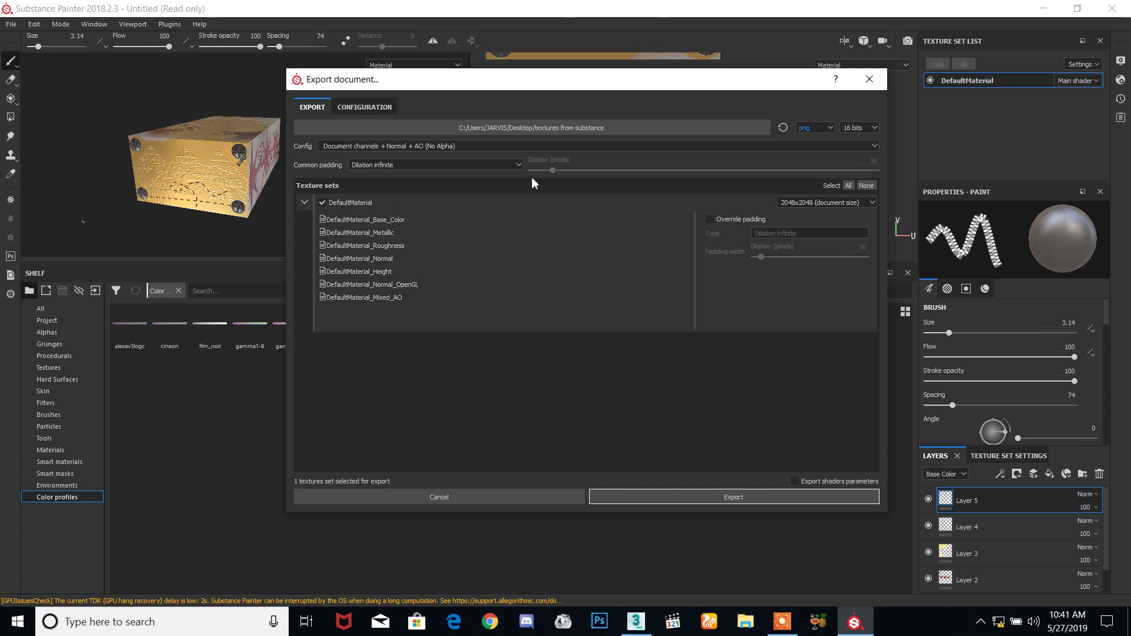
pyautogui.click(365, 109)
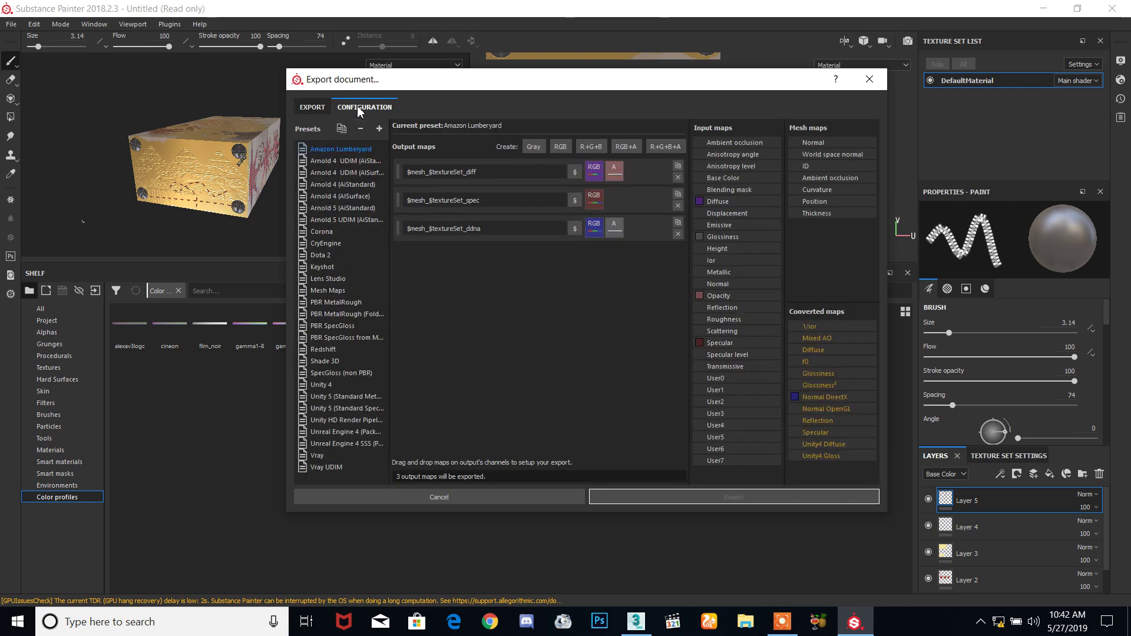
pyautogui.click(315, 109)
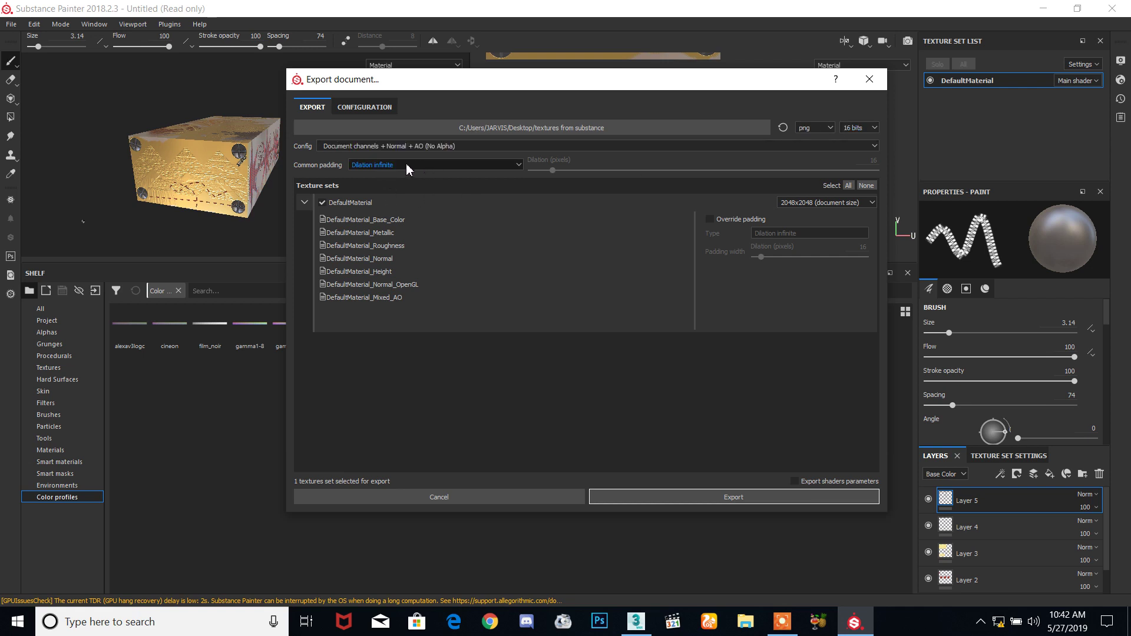
# - Confirm 2048x2048 resolution for the DefaultMaterial maps and export them
pyautogui.click(304, 203)
pyautogui.click(304, 203)
pyautogui.click(824, 205)
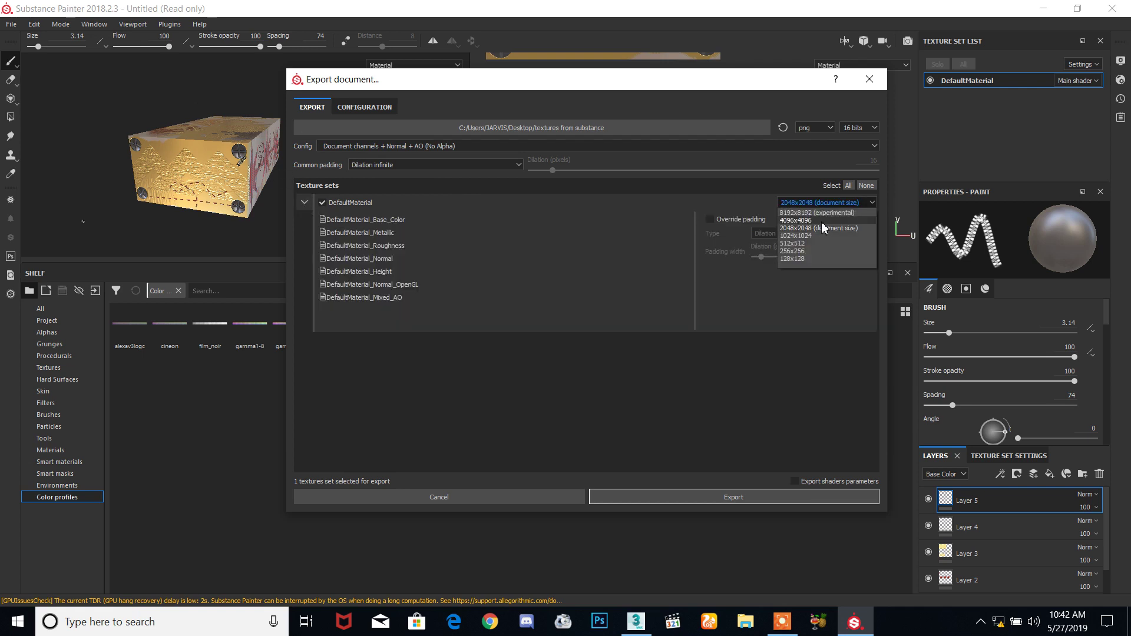
pyautogui.click(796, 229)
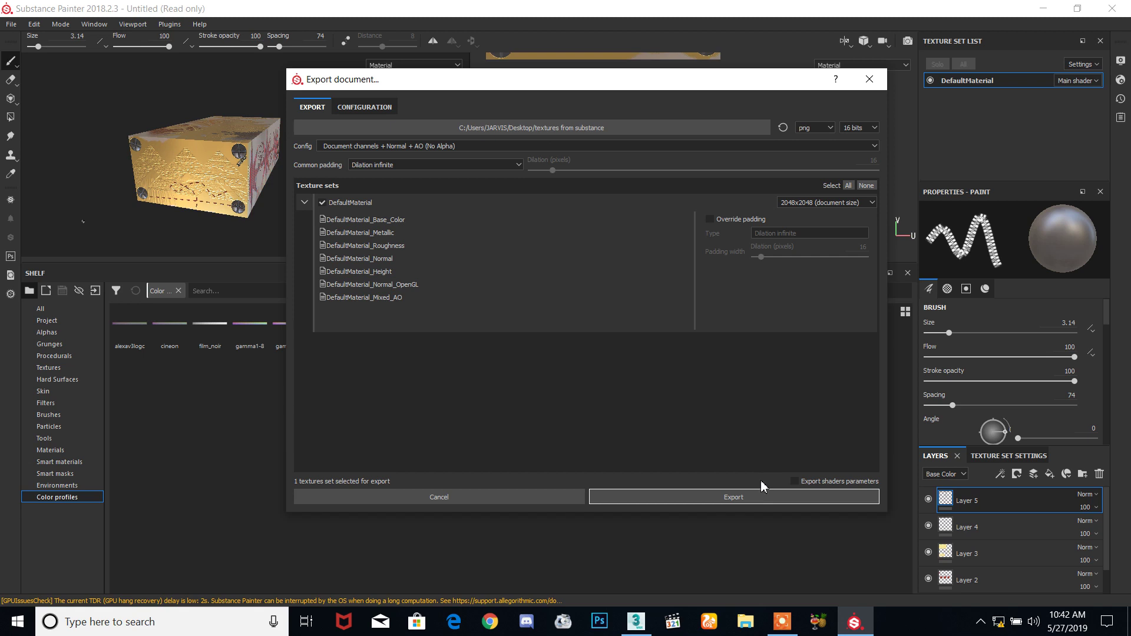
pyautogui.click(762, 500)
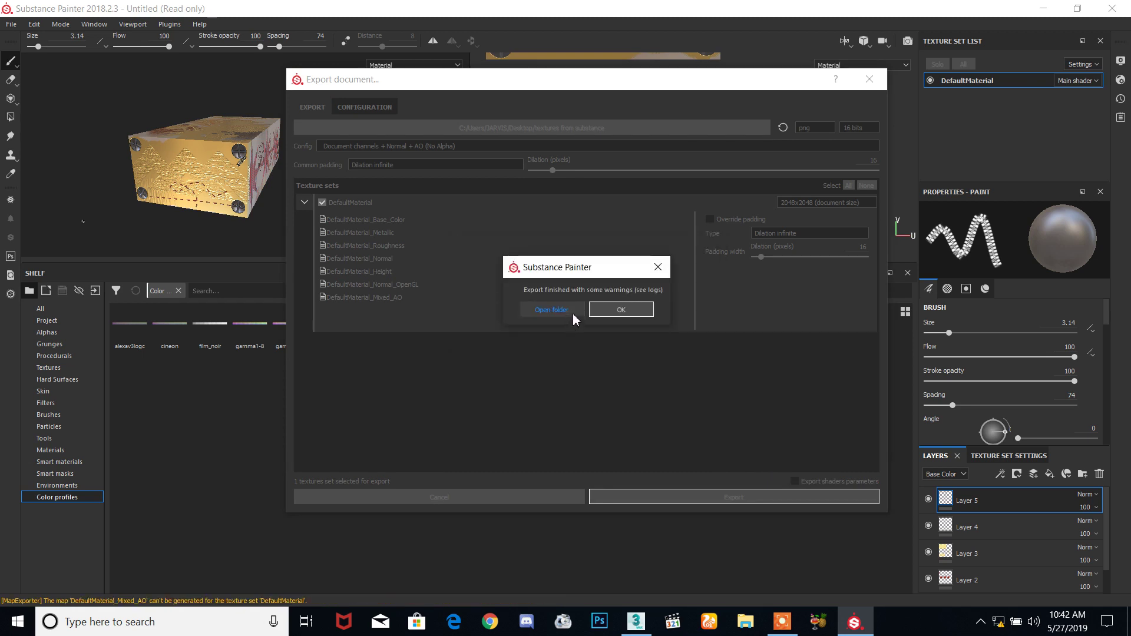
# - Open the export folder and preview DefaultMaterial_Base_Color.png in Photos
pyautogui.click(563, 313)
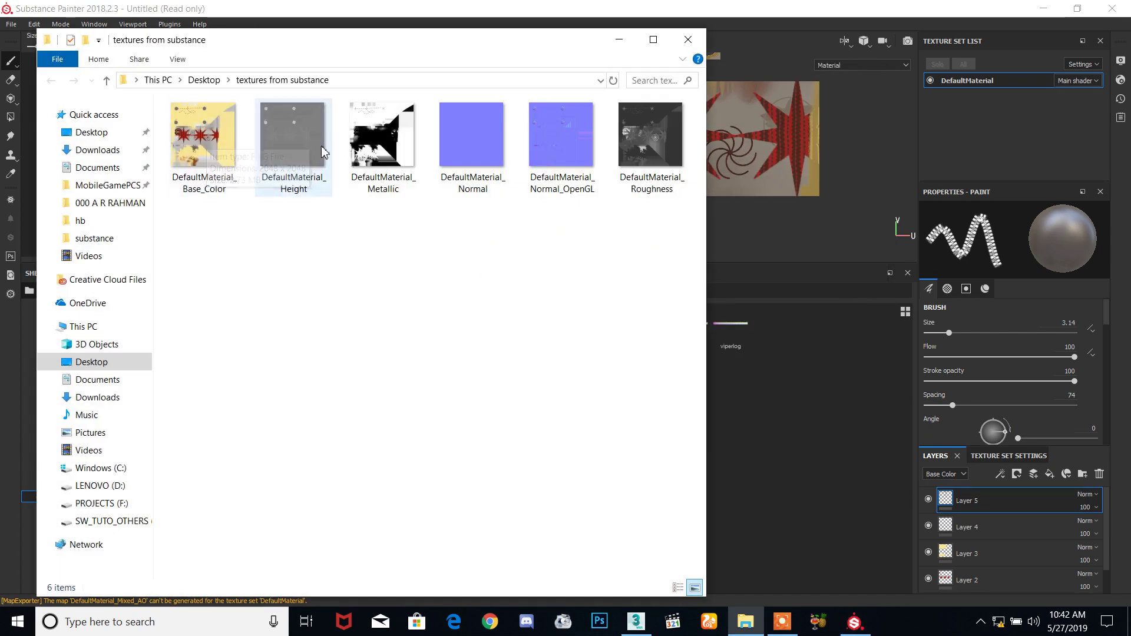
pyautogui.click(192, 158)
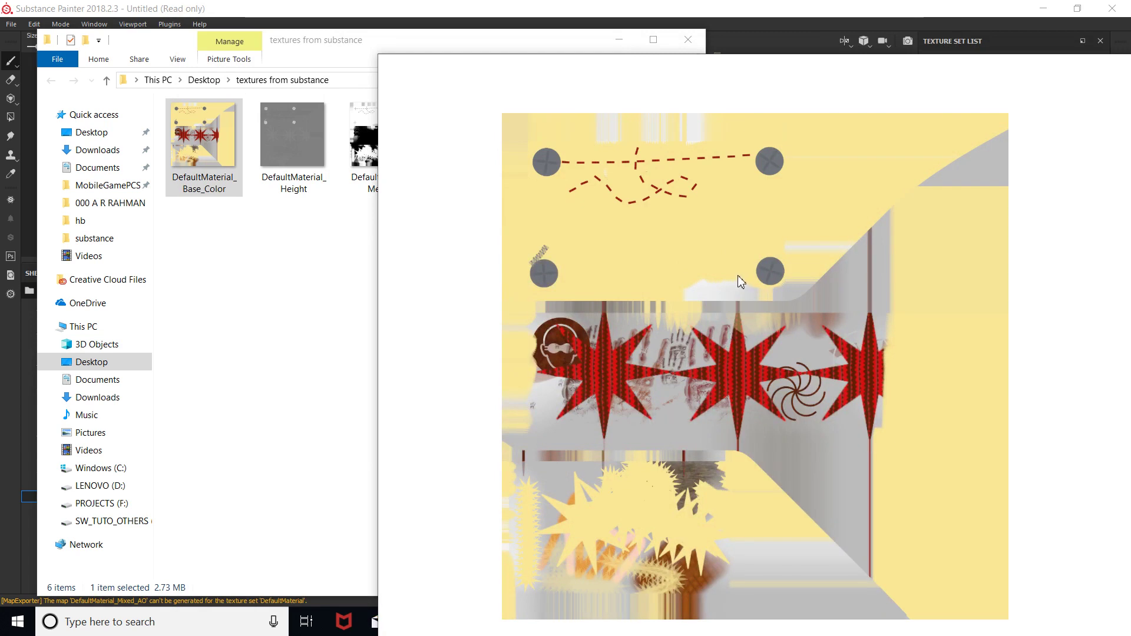
pyautogui.moveTo(659, 316)
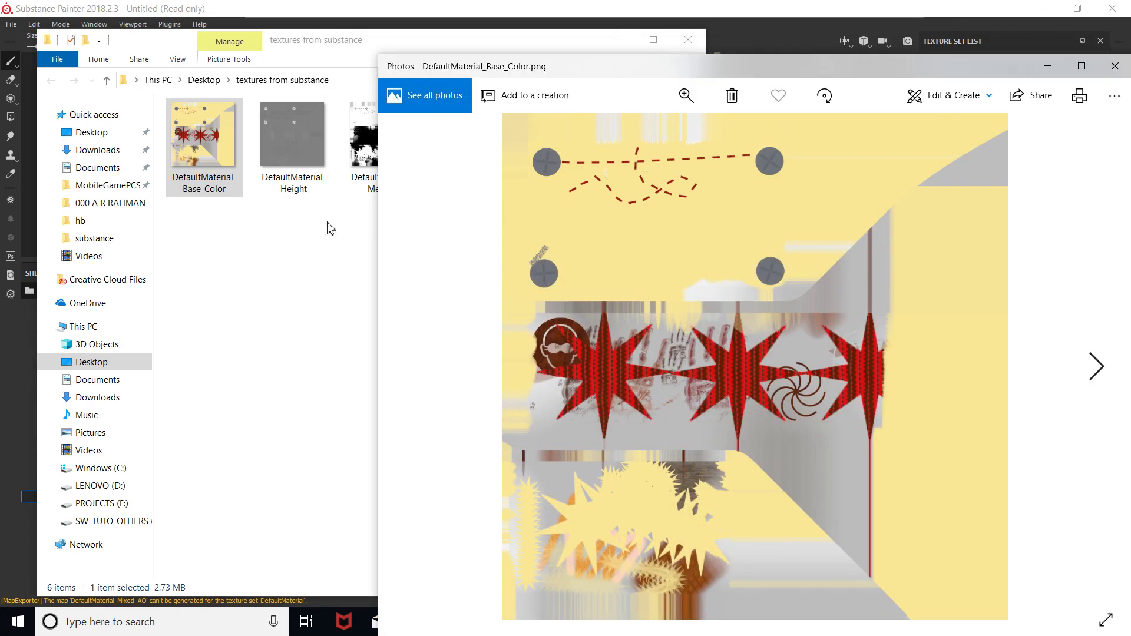
pyautogui.moveTo(566, 70)
pyautogui.mouseDown()
pyautogui.moveTo(504, 222)
pyautogui.moveTo(464, 258)
pyautogui.mouseUp()
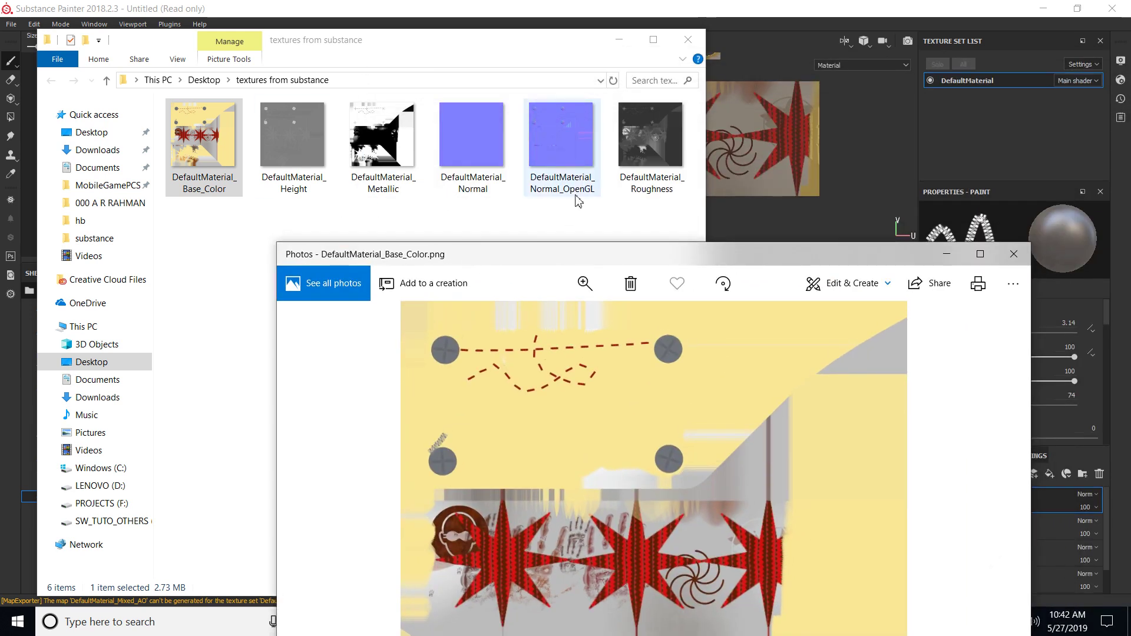
# - Review the Roughness, Metallic, Height, Normal and Normal_OpenGL maps, then minimize the folder window
pyautogui.click(648, 177)
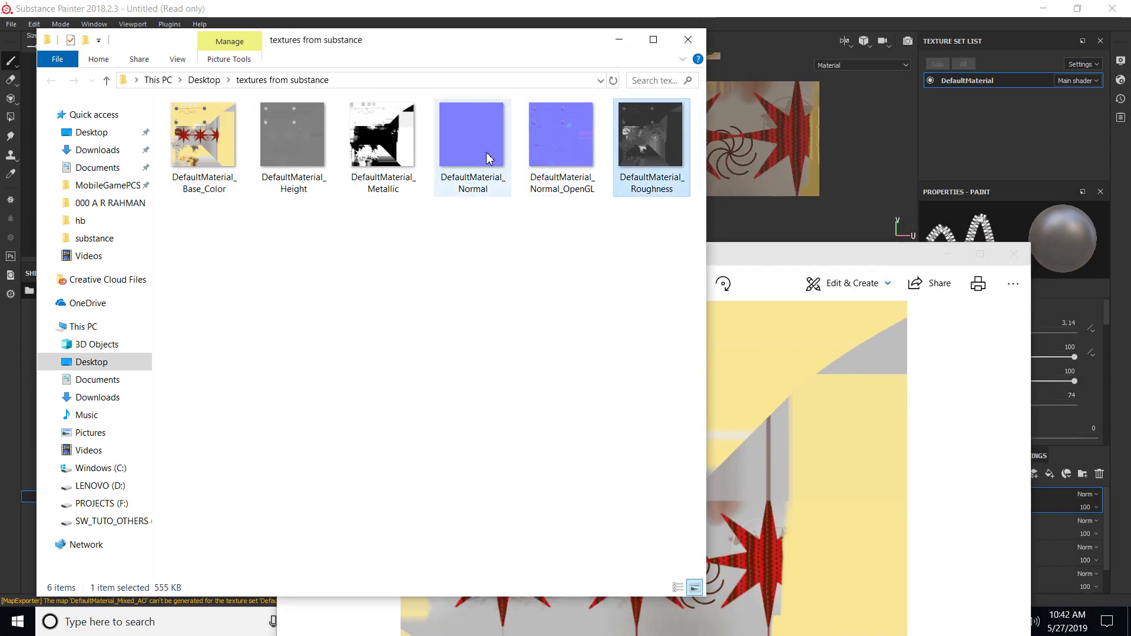
pyautogui.click(391, 153)
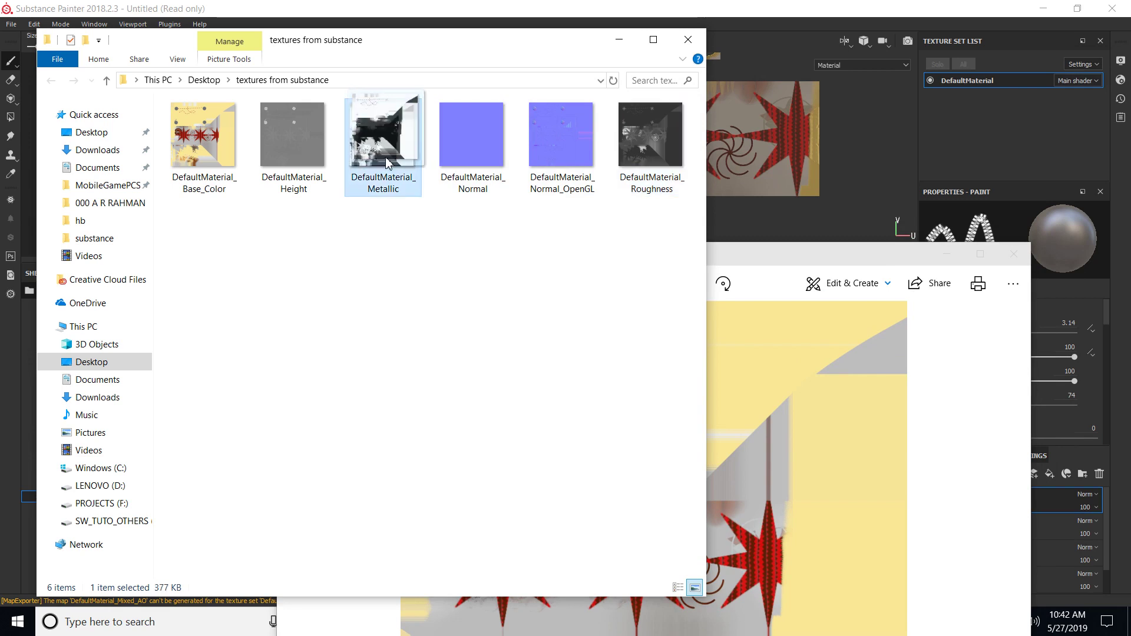
pyautogui.click(302, 148)
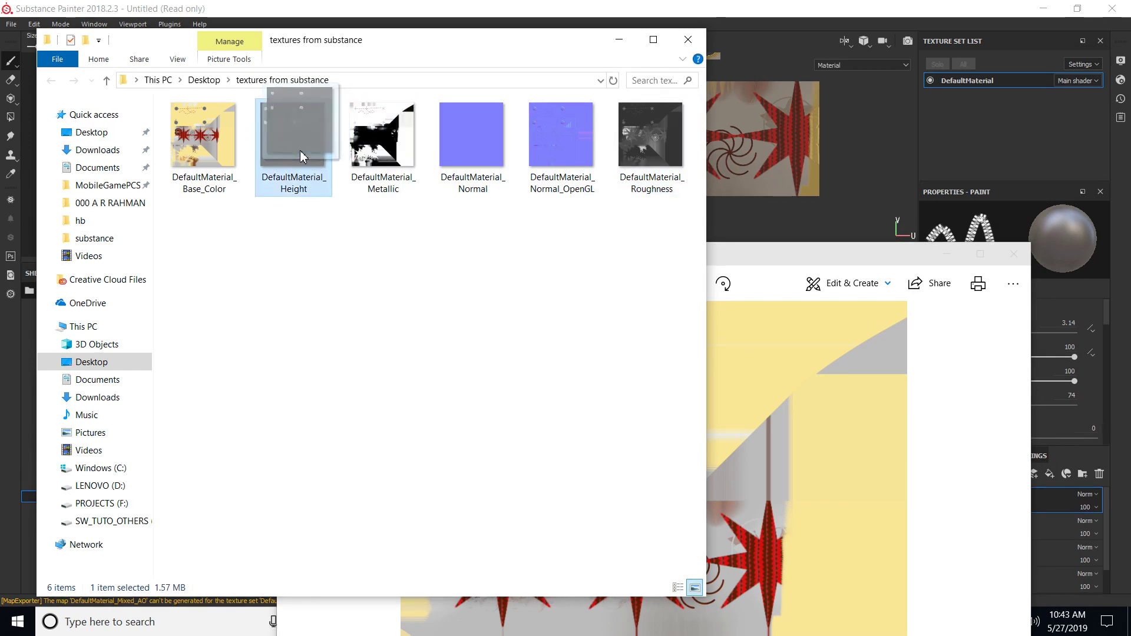
pyautogui.click(479, 134)
pyautogui.click(542, 134)
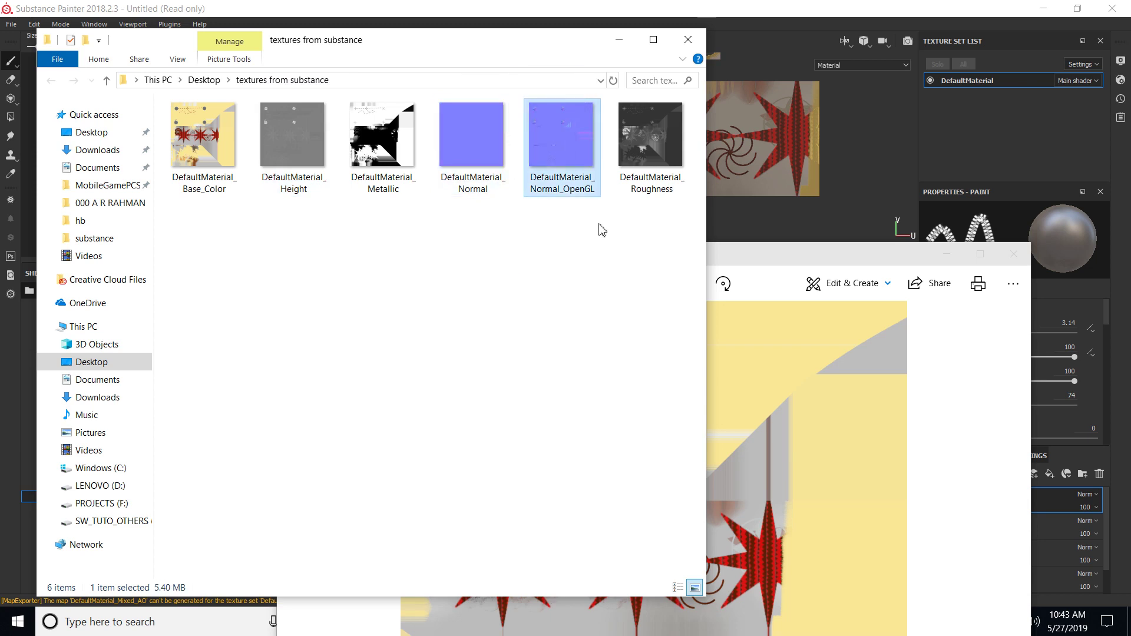
pyautogui.moveTo(626, 239); pyautogui.dragTo(154, 94)
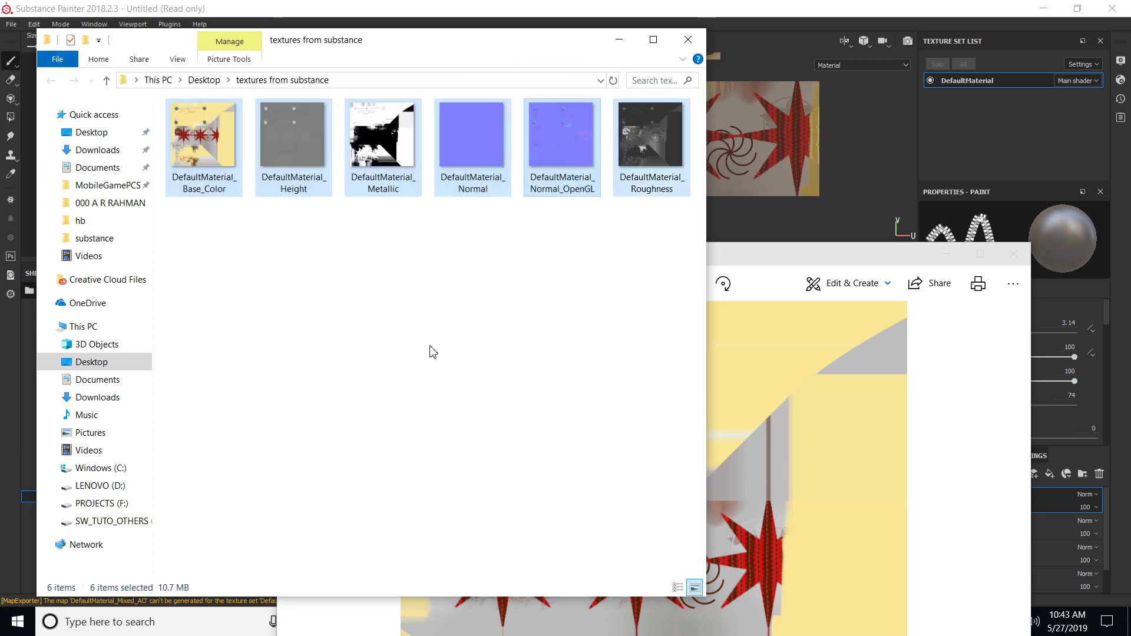
pyautogui.click(430, 351)
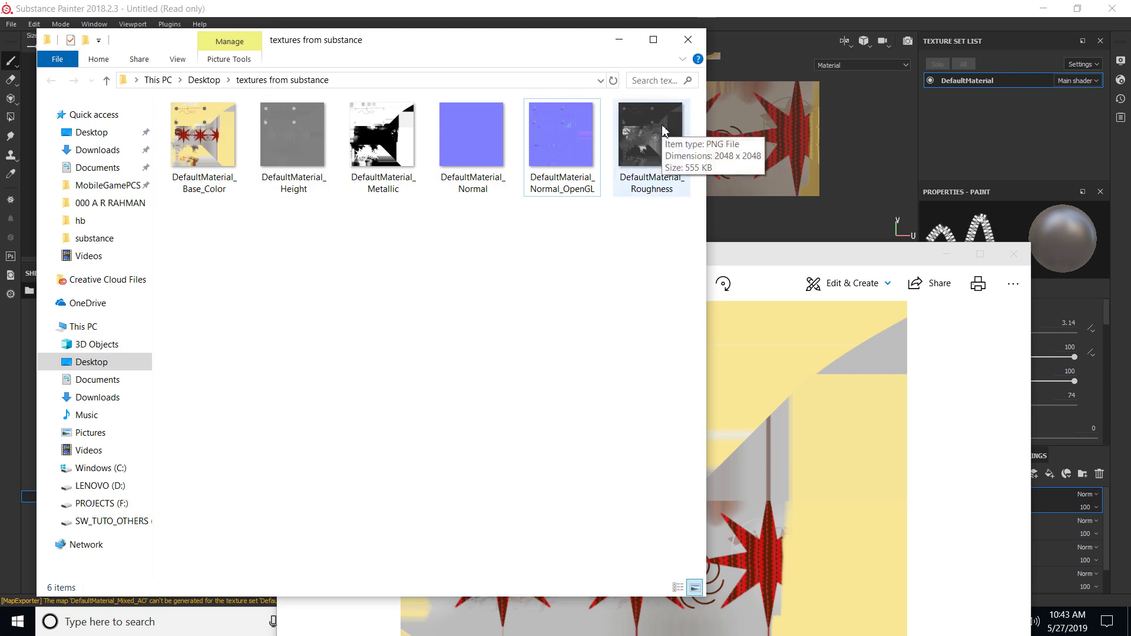
pyautogui.click(619, 40)
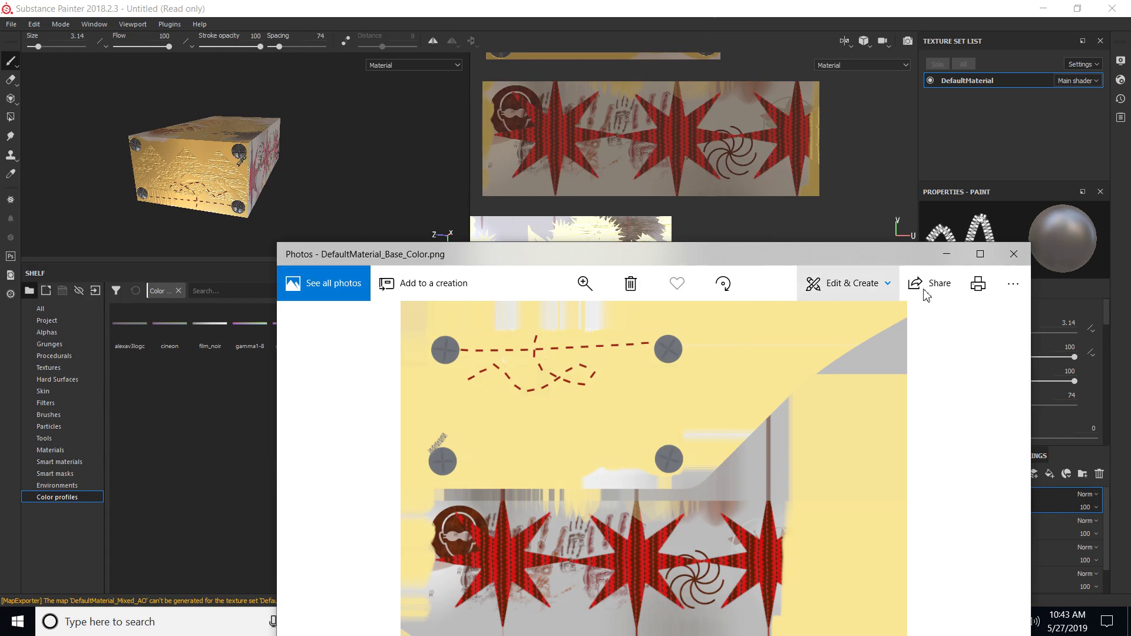
# - Close the Base_Color preview, check the box and Material Editor in 3ds Max, then return to Substance Painter
pyautogui.click(1014, 254)
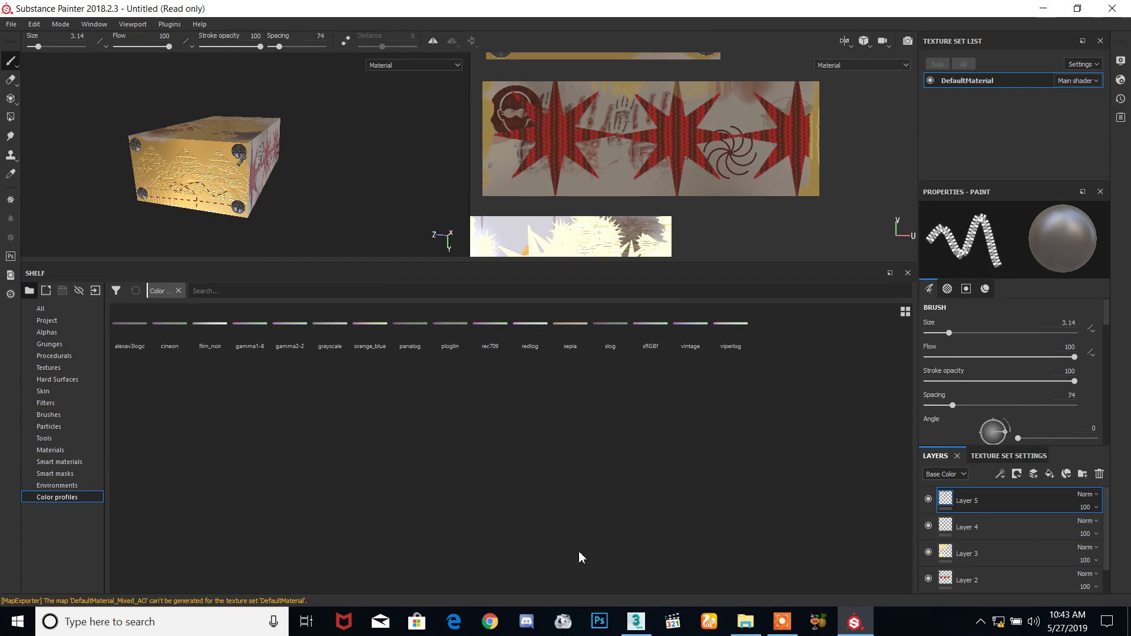
pyautogui.click(635, 621)
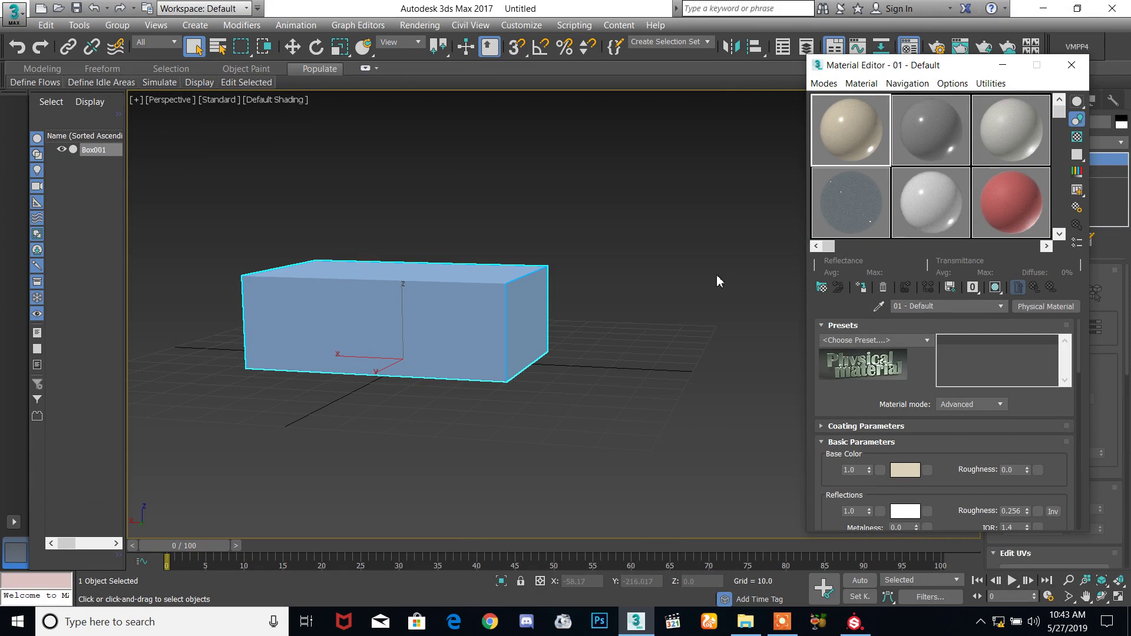
pyautogui.moveTo(678, 275)
pyautogui.keyDown('alt'); pyautogui.mouseDown(button='middle')
pyautogui.moveTo(694, 304)
pyautogui.moveTo(635, 311)
pyautogui.moveTo(688, 275)
pyautogui.mouseUp(button='middle'); pyautogui.keyUp('alt')
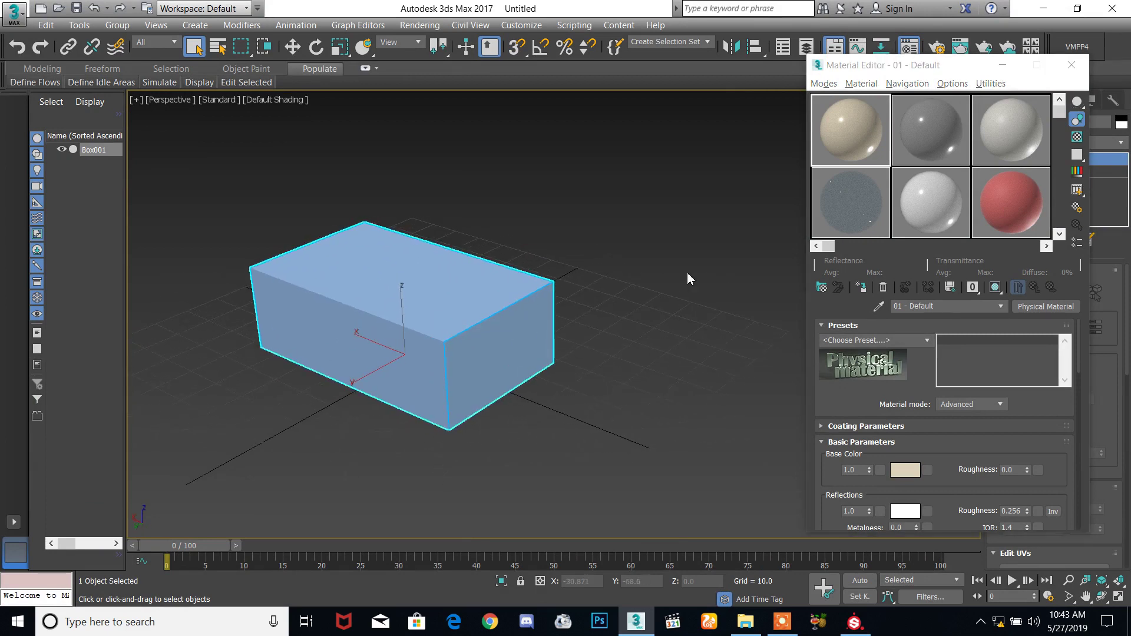
pyautogui.click(838, 123)
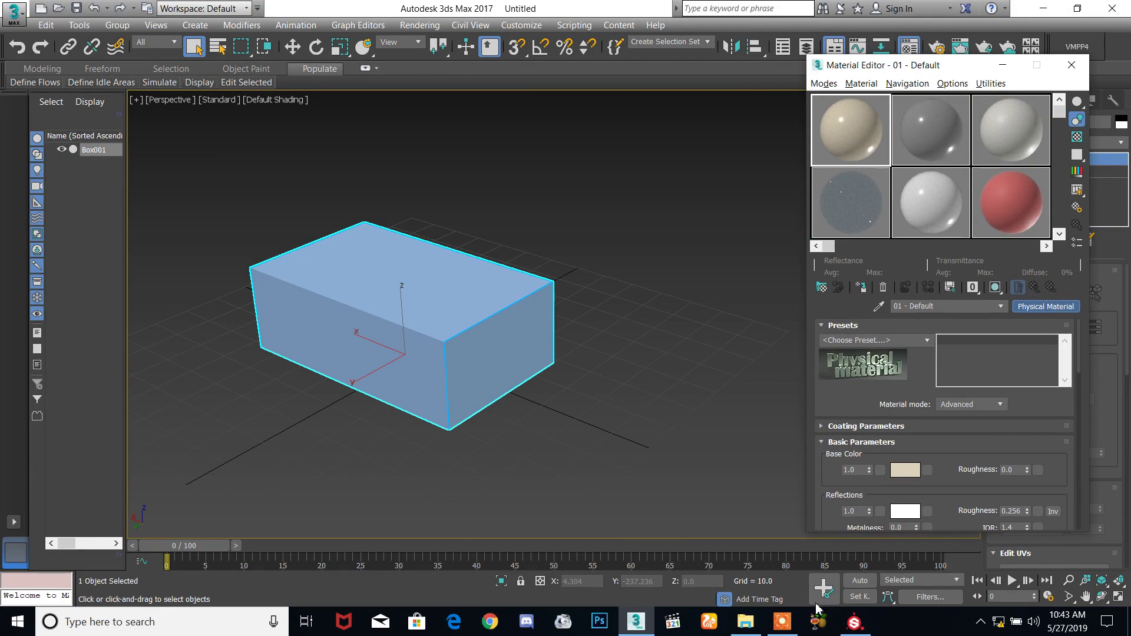
pyautogui.click(855, 622)
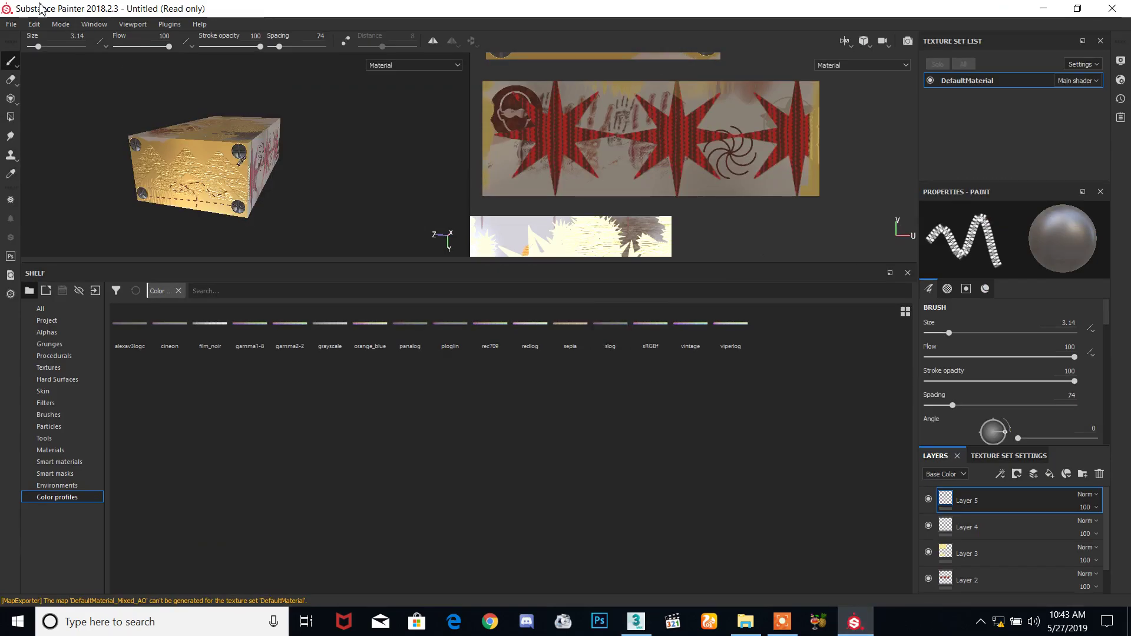
pyautogui.click(11, 25)
# - Reopen export settings, keep Dilation infinite padding and the current preset, and pick the export folder
pyautogui.click(50, 235)
pyautogui.click(382, 176)
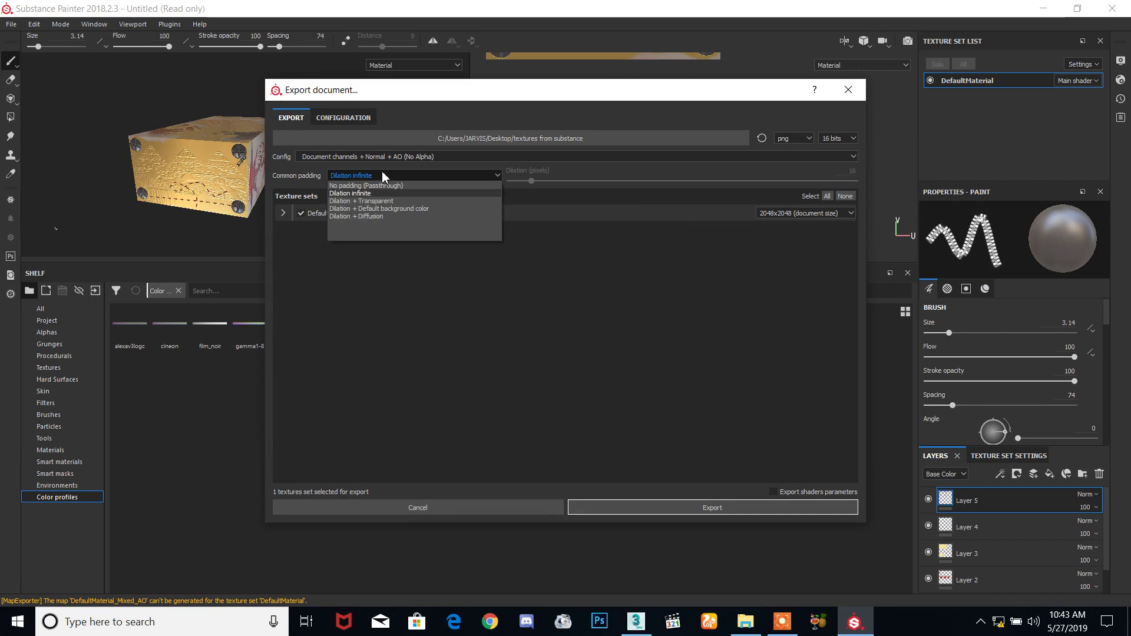
pyautogui.click(382, 176)
pyautogui.click(440, 156)
pyautogui.scroll(3, 408, 186)
pyautogui.scroll(2, 395, 213)
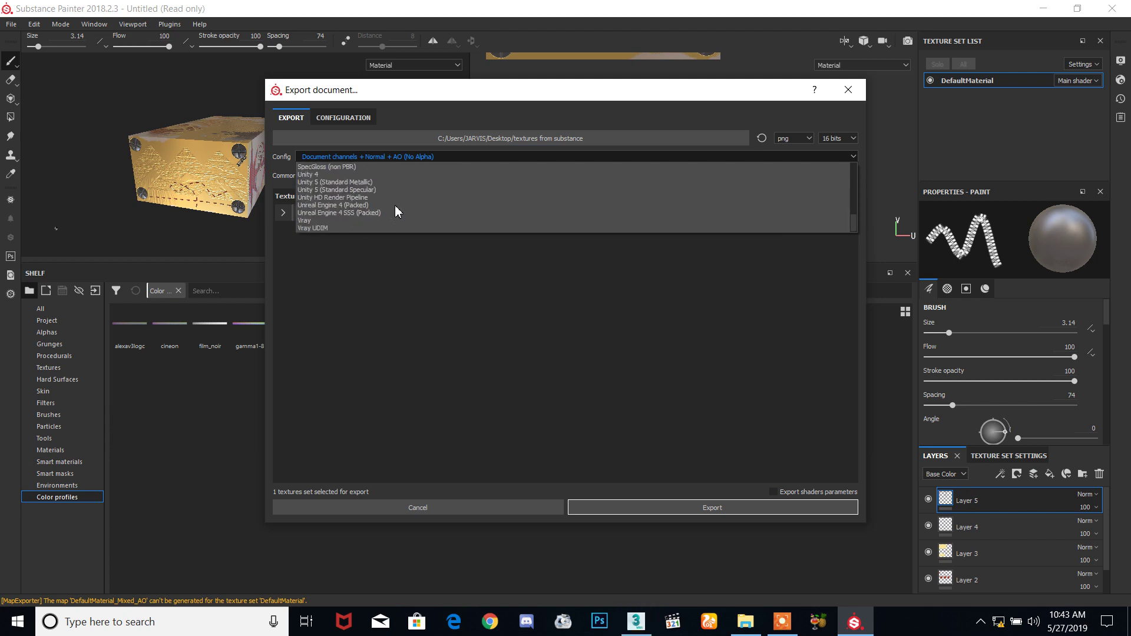
pyautogui.click(391, 313)
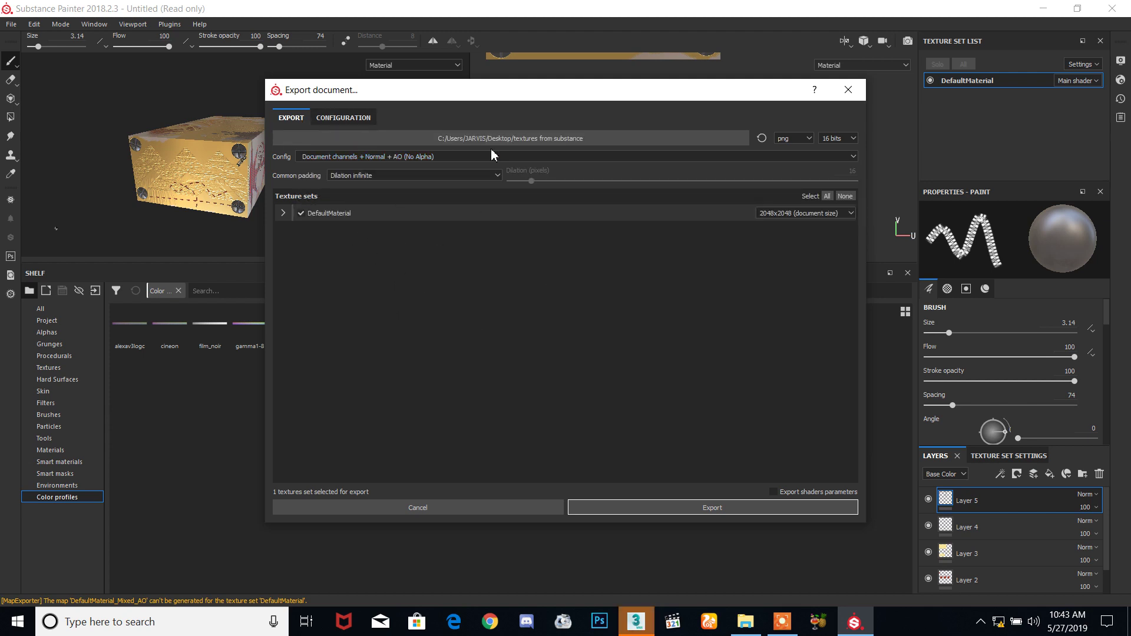
pyautogui.click(532, 138)
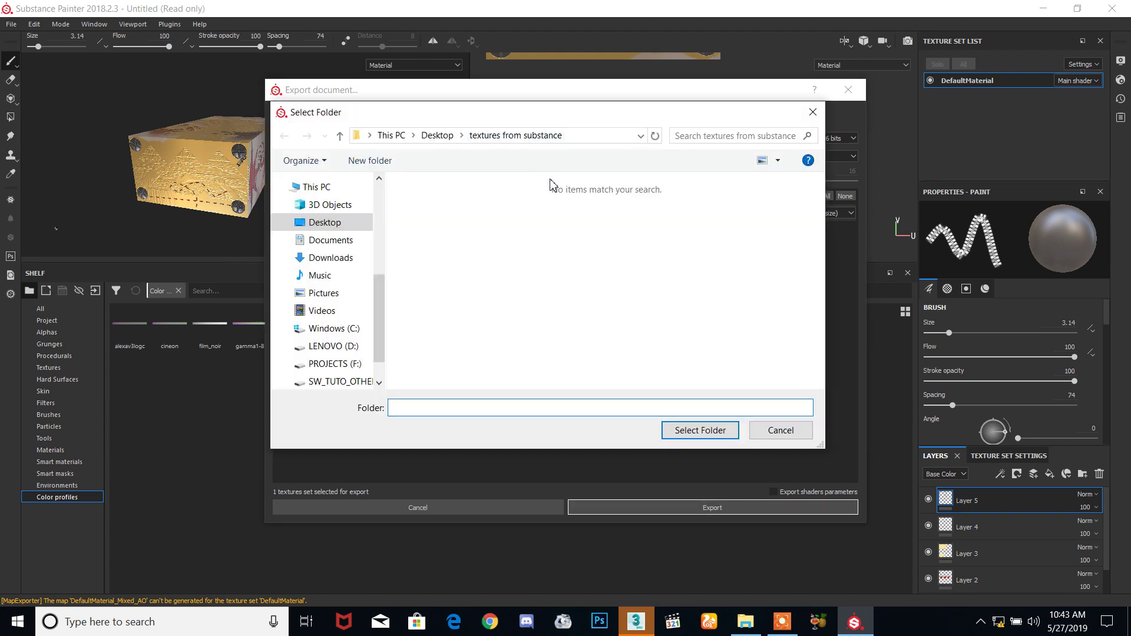
# - Permanently delete the six old PNG maps and set the emptied textures from substance folder as the export destination
pyautogui.click(747, 626)
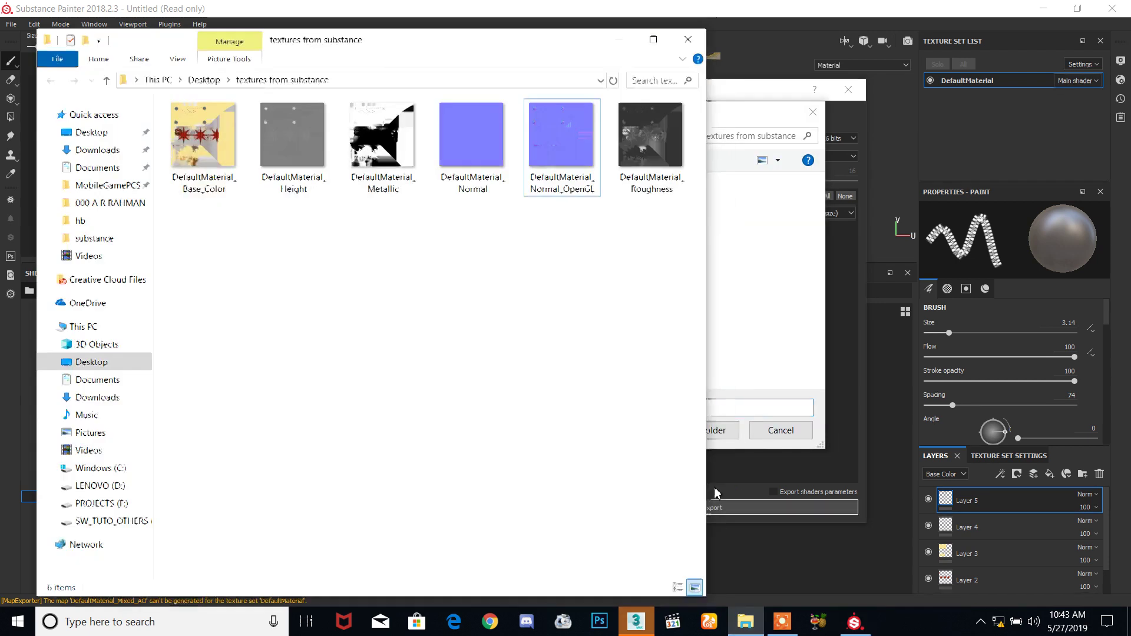
pyautogui.moveTo(674, 313); pyautogui.dragTo(34, 7)
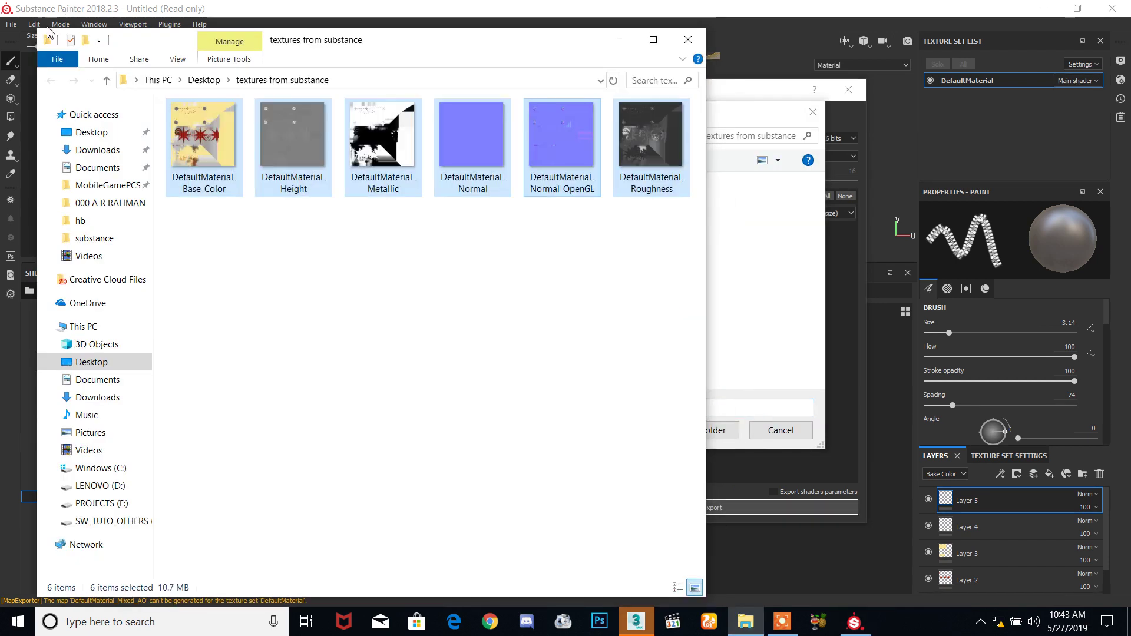
pyautogui.hotkey('shift', 'Delete')
pyautogui.press('Return')
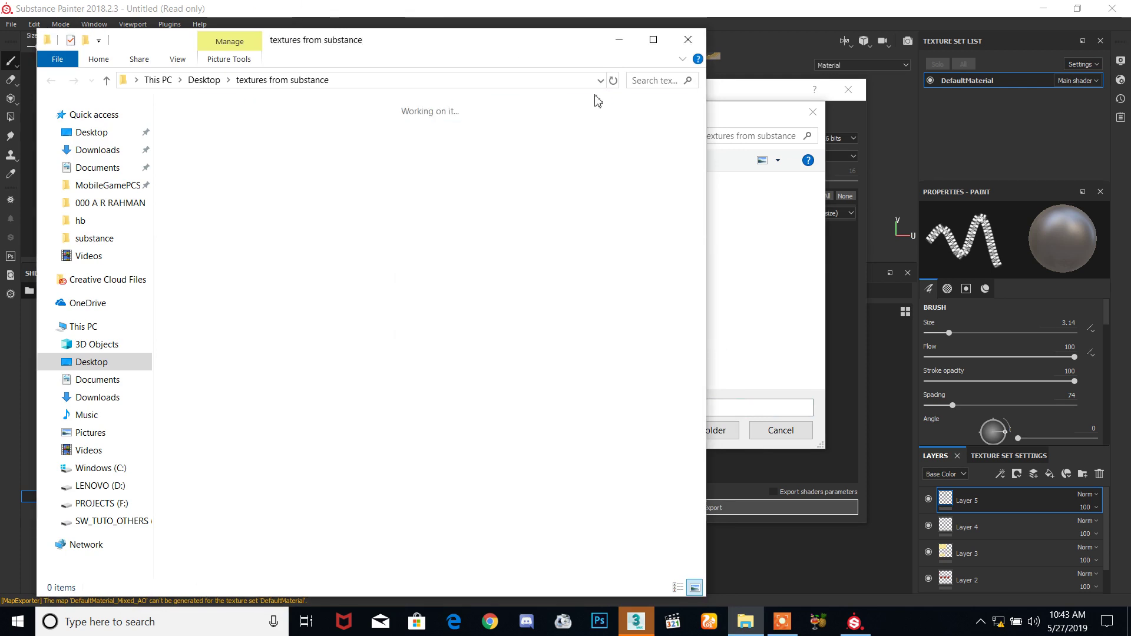
pyautogui.click(619, 39)
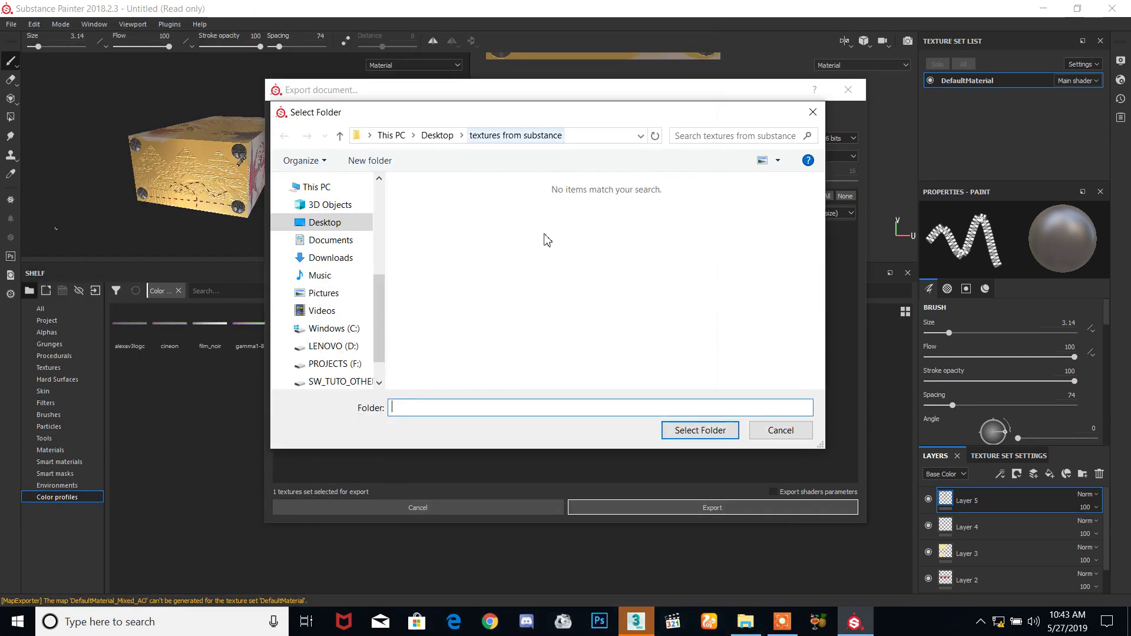
pyautogui.click(702, 432)
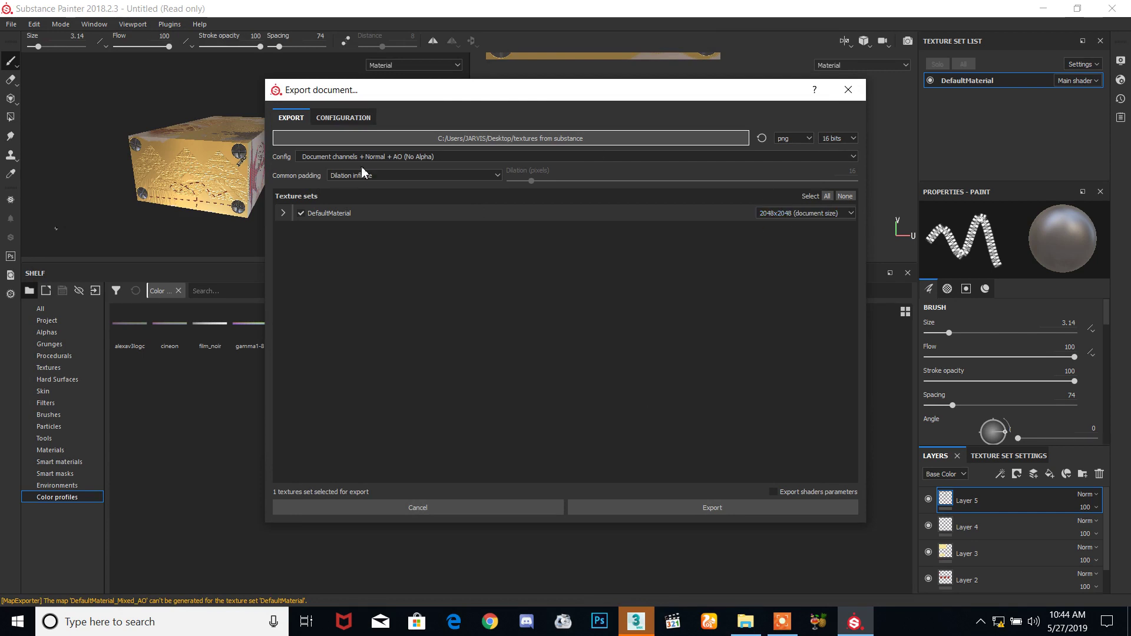
# - Choose the Vray export preset and expand DefaultMaterial to list its eight box_DefaultMaterial maps
pyautogui.click(387, 158)
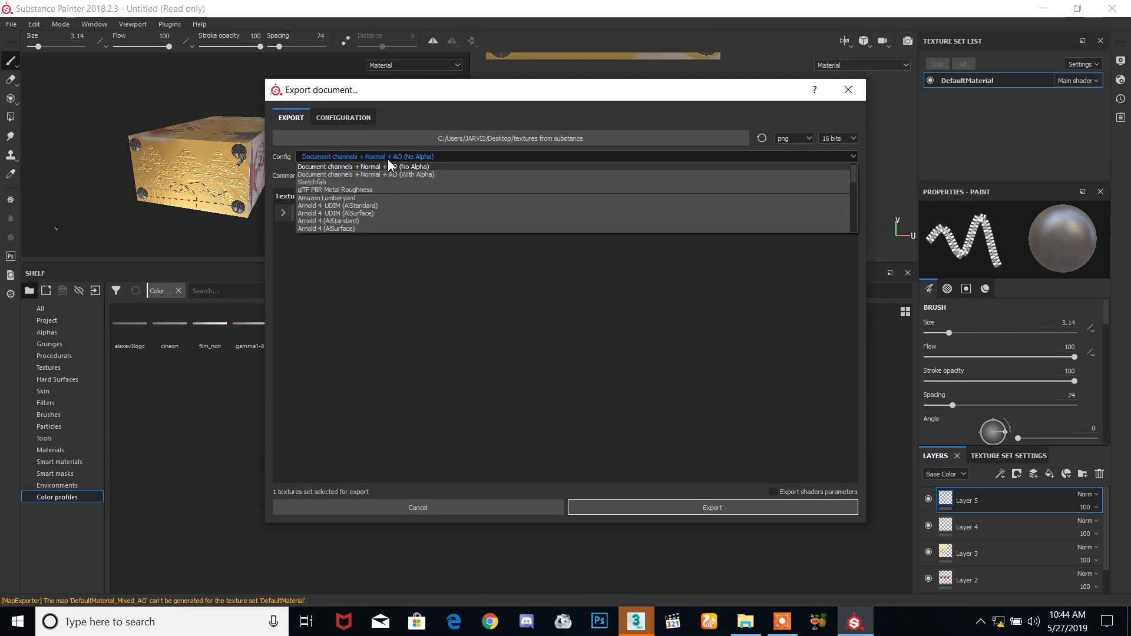
pyautogui.scroll(-5, 337, 192)
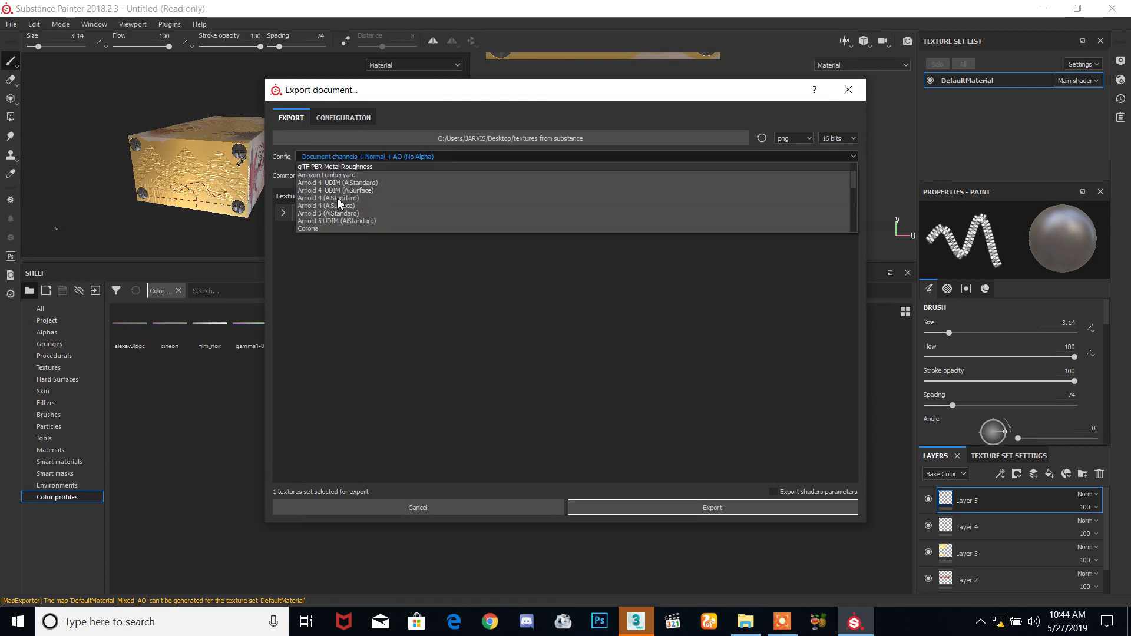
pyautogui.scroll(-2, 342, 209)
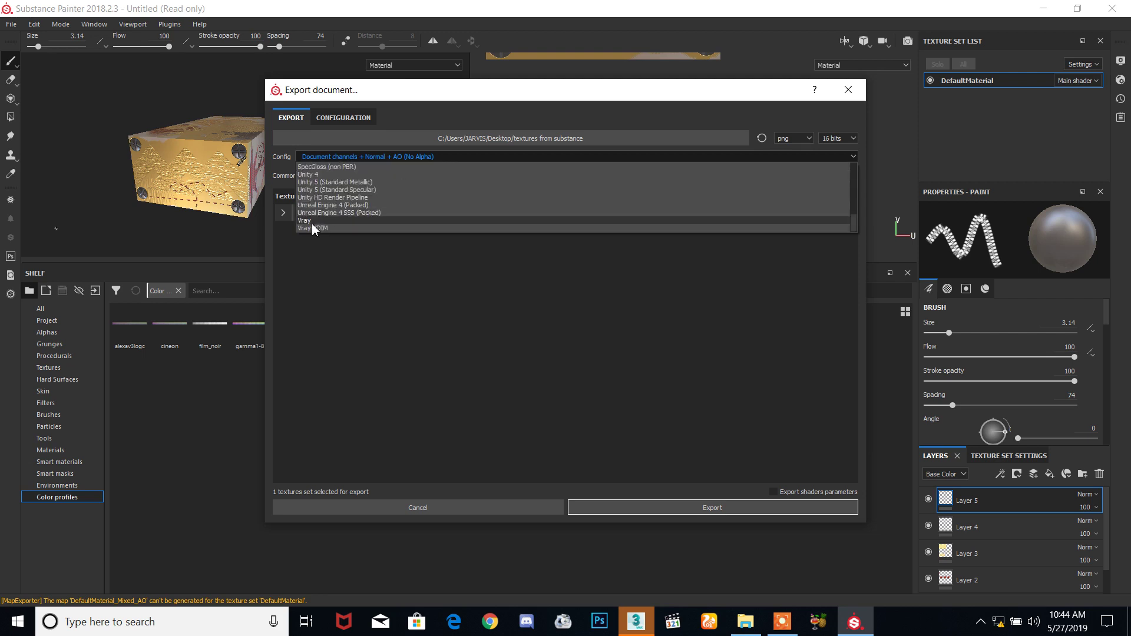
pyautogui.click(323, 226)
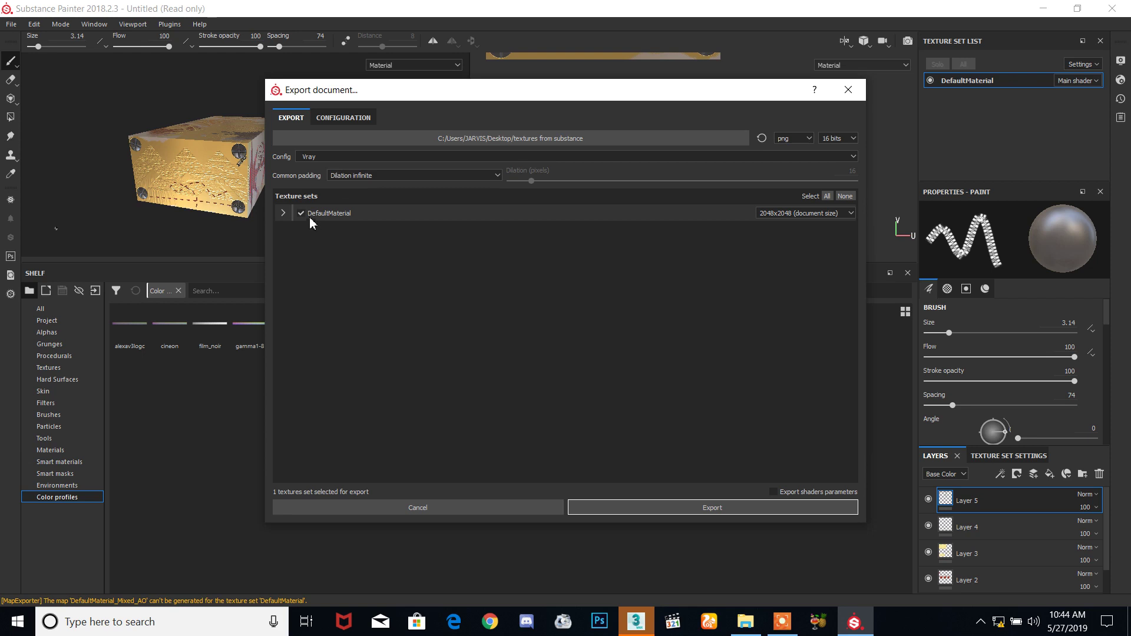
pyautogui.click(284, 216)
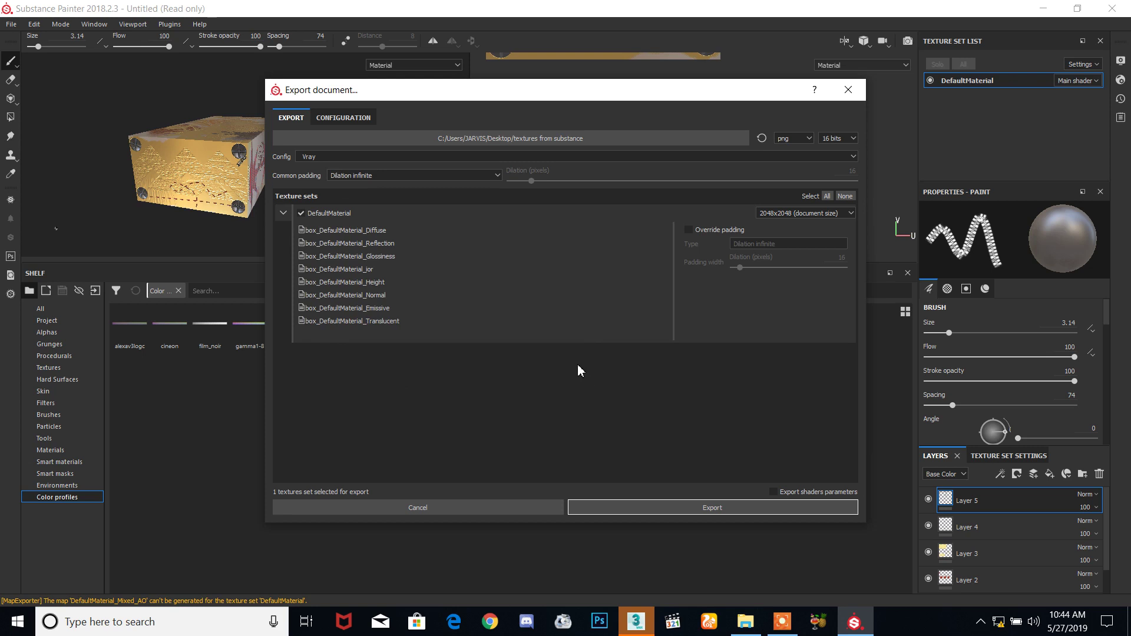
pyautogui.click(746, 622)
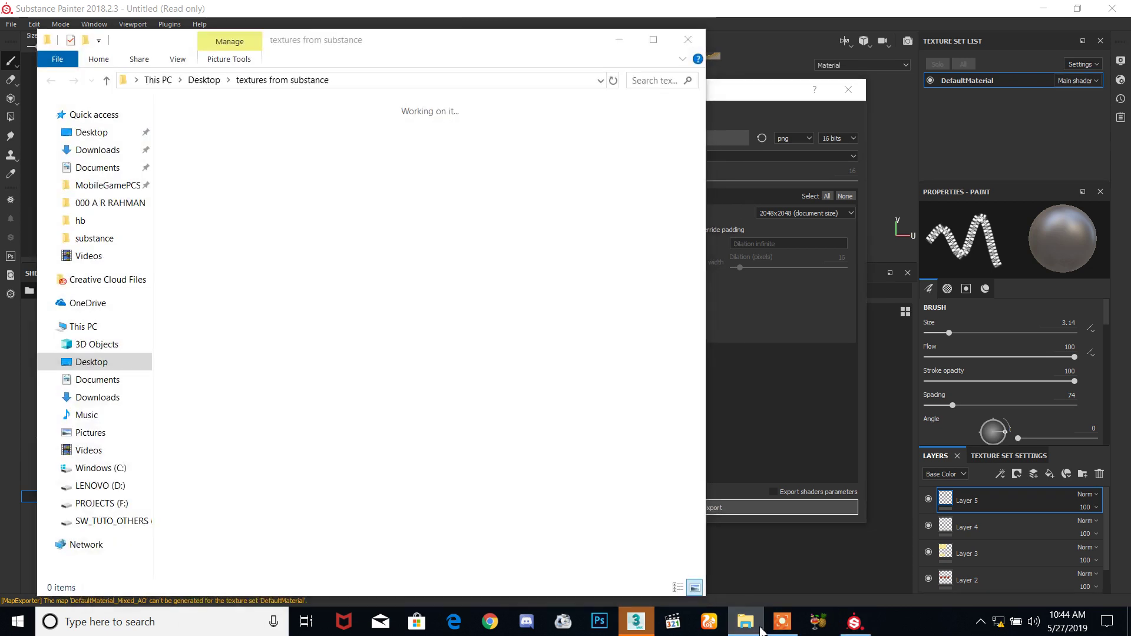
# - Close 3ds Max's Material/Map Browser without choosing a type and return to Substance Painter's export settings
pyautogui.click(757, 446)
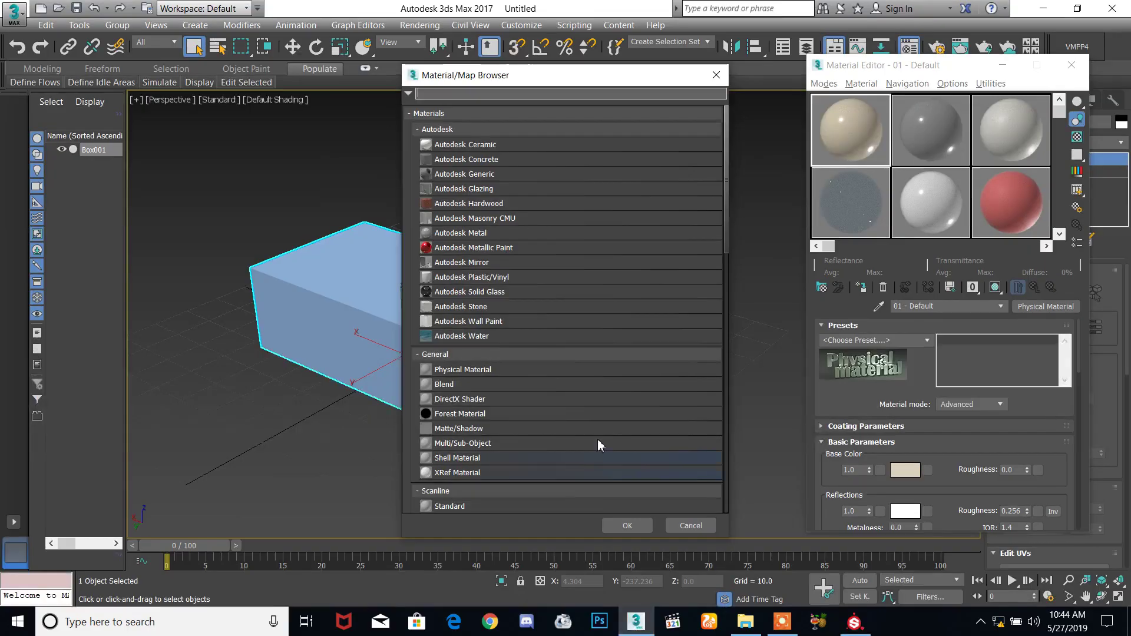
pyautogui.scroll(-2, 479, 401)
pyautogui.scroll(-1, 475, 414)
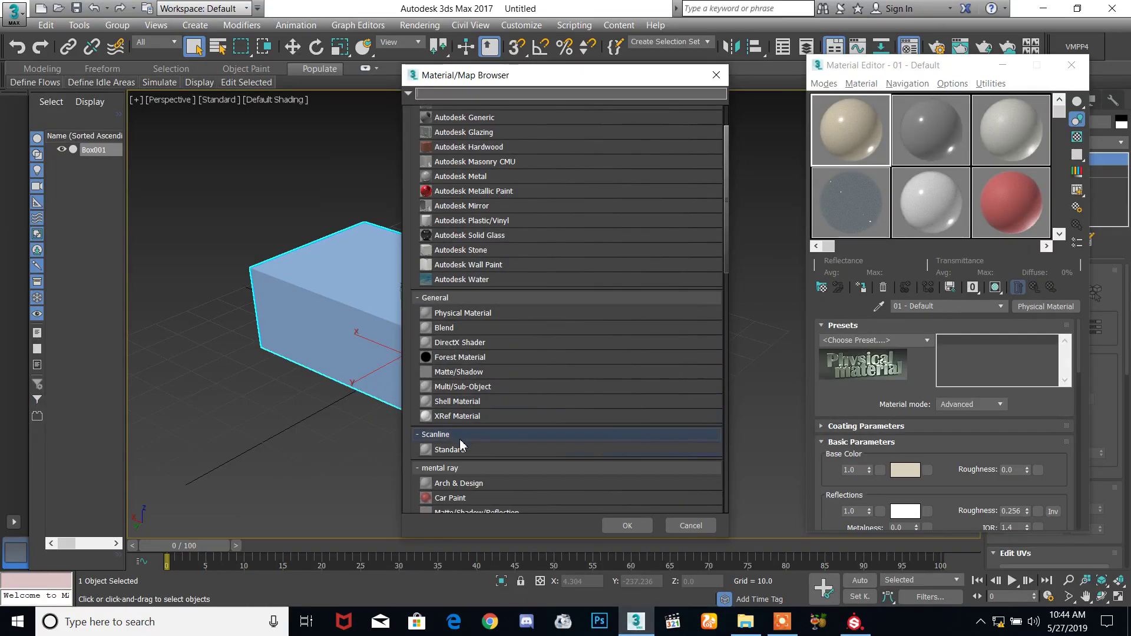
pyautogui.scroll(-3, 463, 436)
pyautogui.scroll(5, 499, 275)
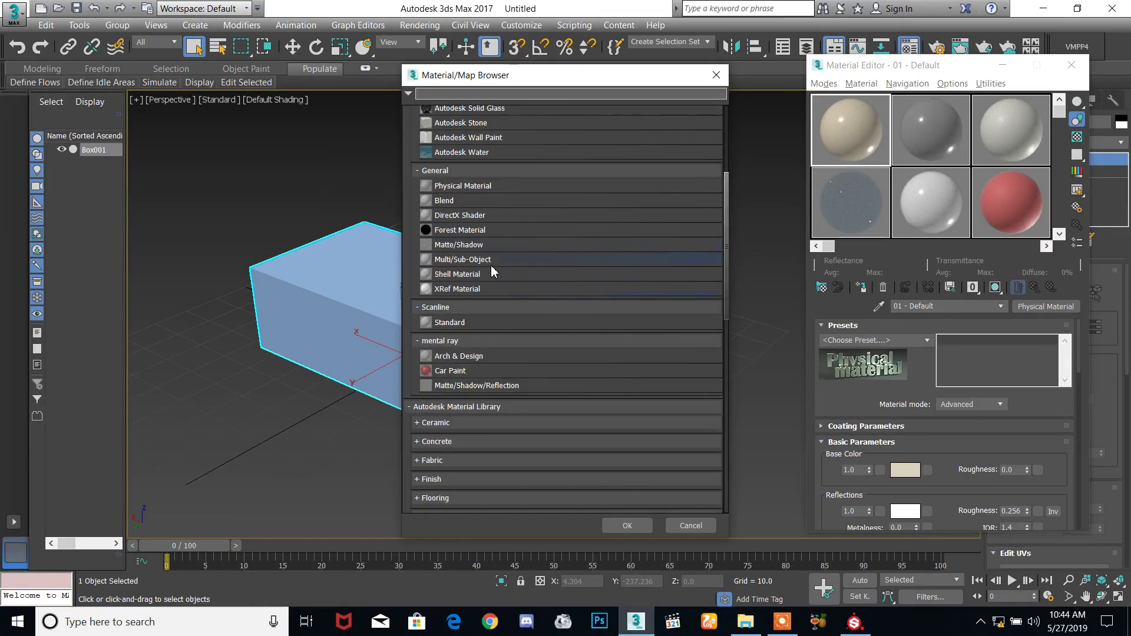
pyautogui.click(716, 75)
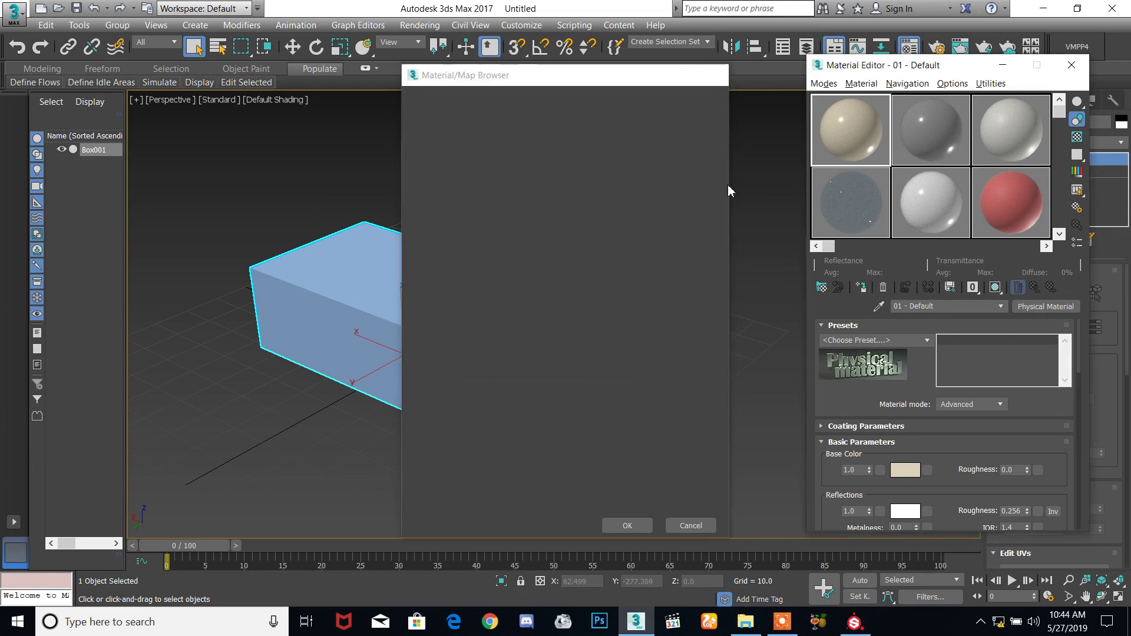
pyautogui.click(855, 622)
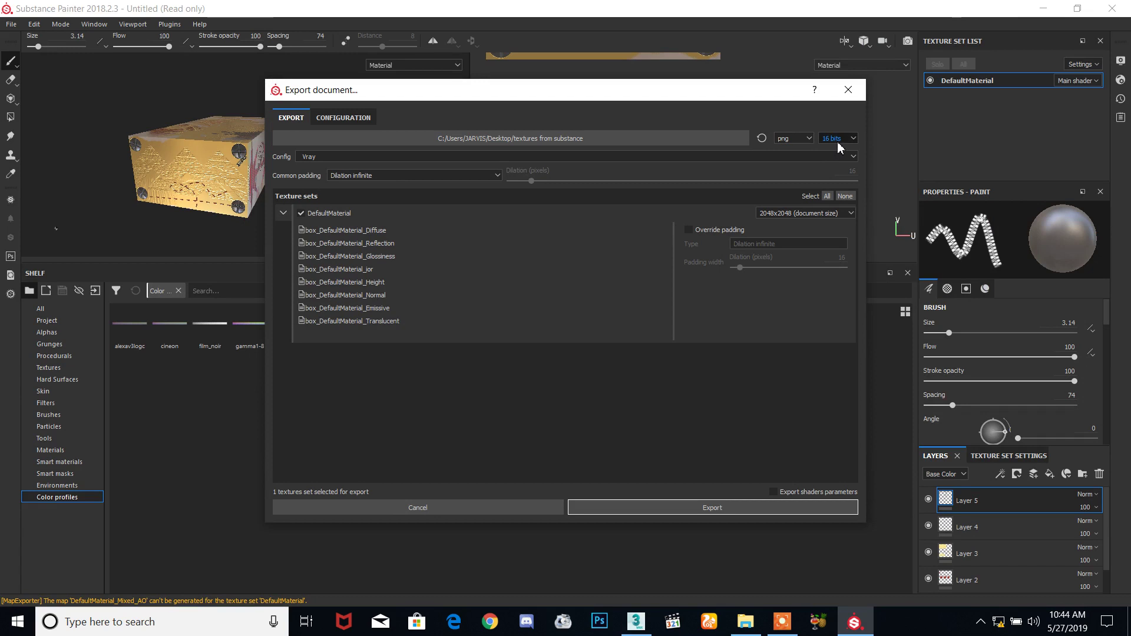
# - Keep the Vray preset and export the DefaultMaterial maps to the textures from substance folder
pyautogui.click(302, 156)
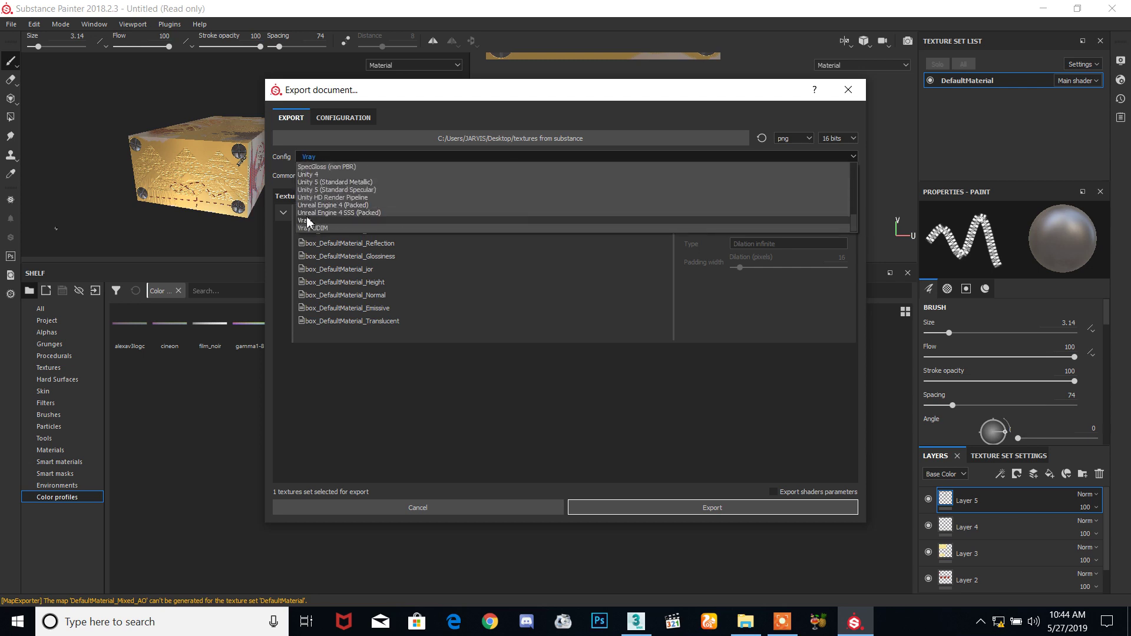
pyautogui.click(310, 221)
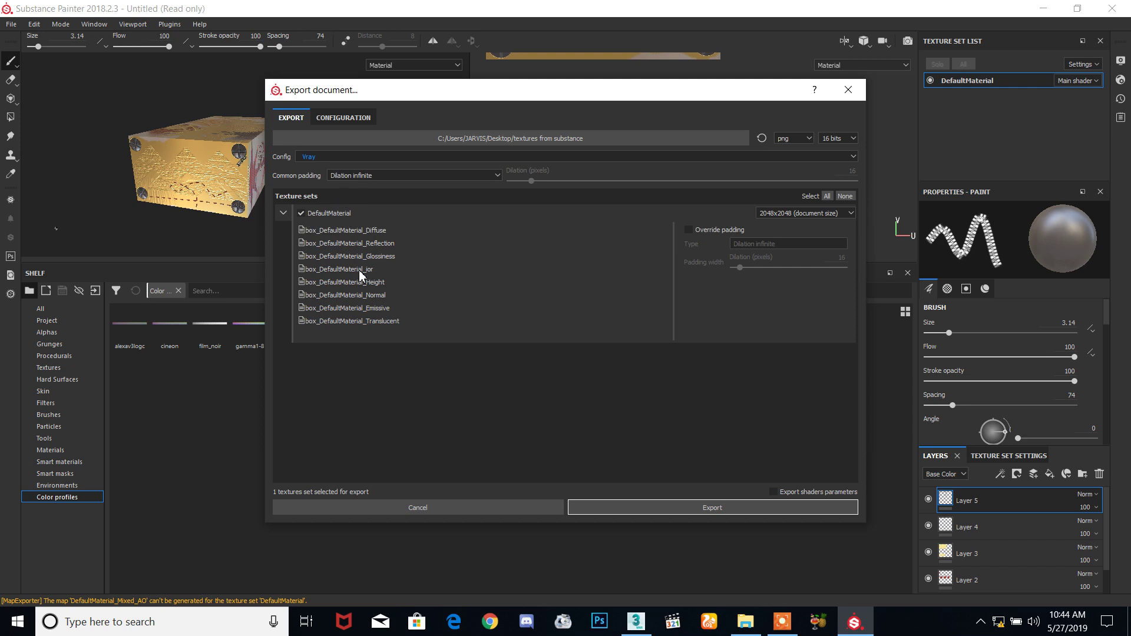
pyautogui.click(283, 213)
pyautogui.click(283, 213)
pyautogui.click(766, 513)
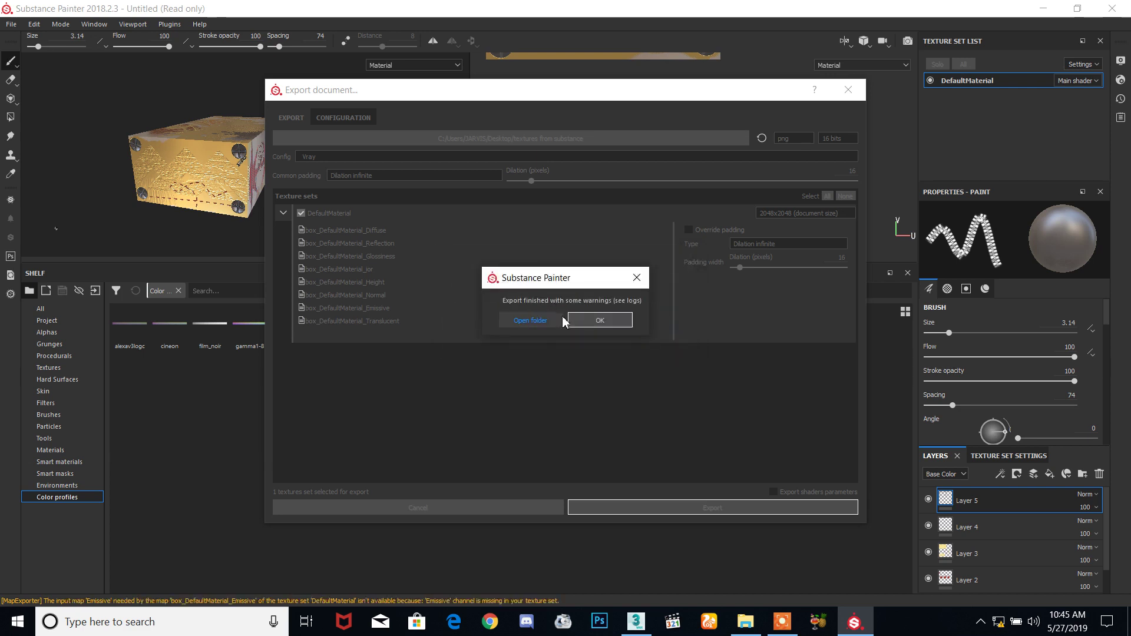
pyautogui.click(528, 320)
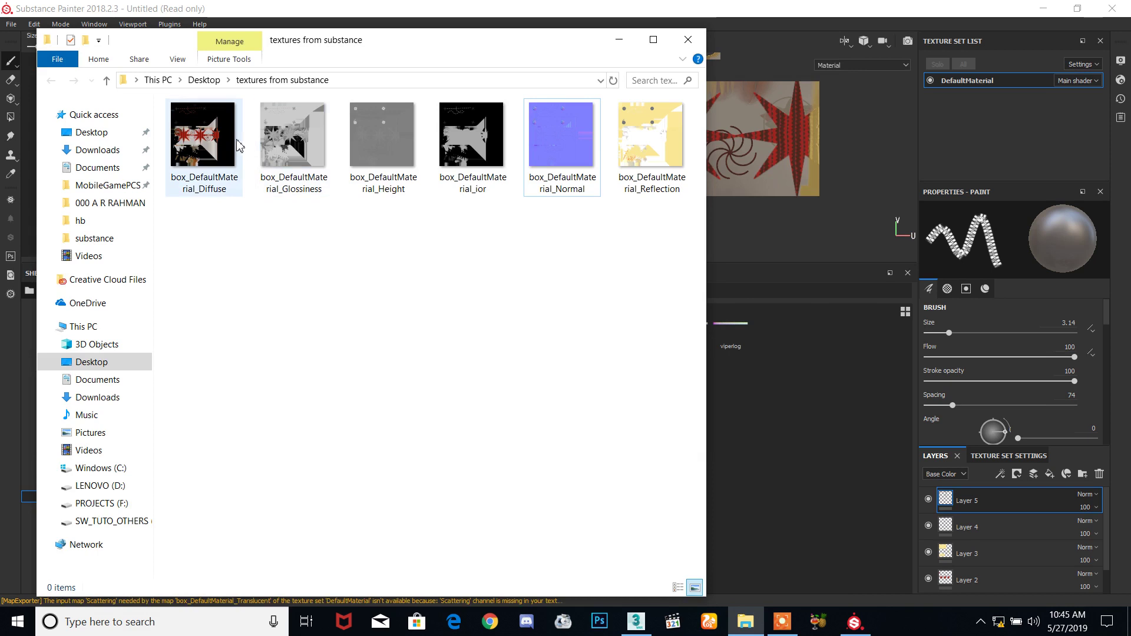
# - Browse the exported Diffuse, Glossiness, Height, ior, Normal and Reflection maps
pyautogui.click(229, 187)
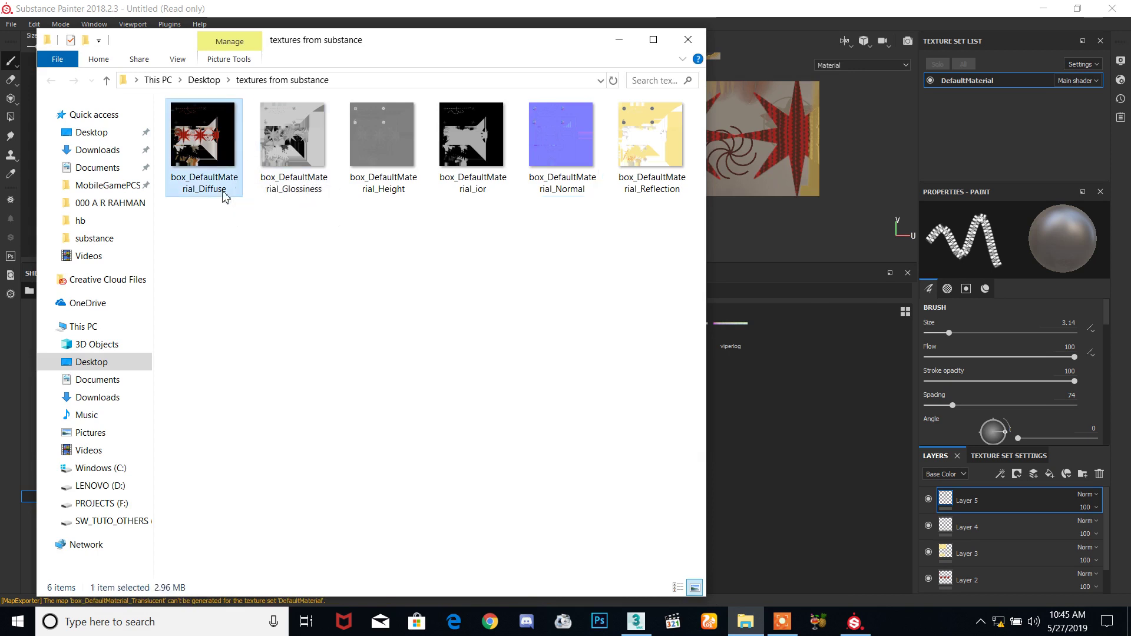
pyautogui.click(306, 192)
pyautogui.click(364, 188)
pyautogui.click(474, 187)
pyautogui.click(571, 186)
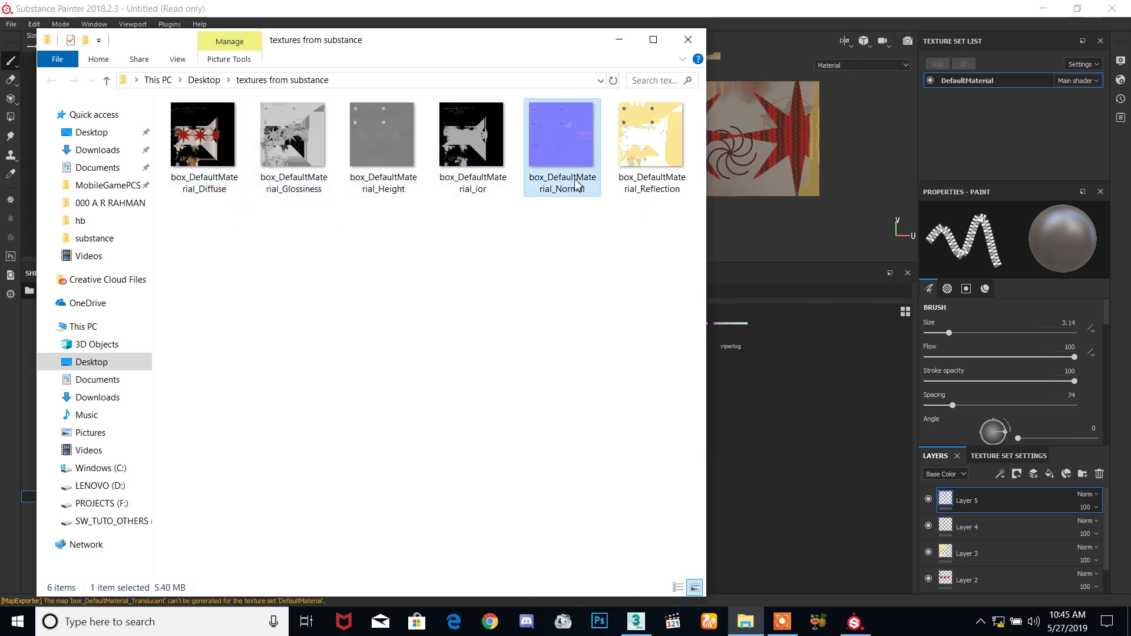
pyautogui.click(651, 177)
# - View the Diffuse map in Photos, zooming in and out, then close the viewer
pyautogui.doubleClick(204, 147)
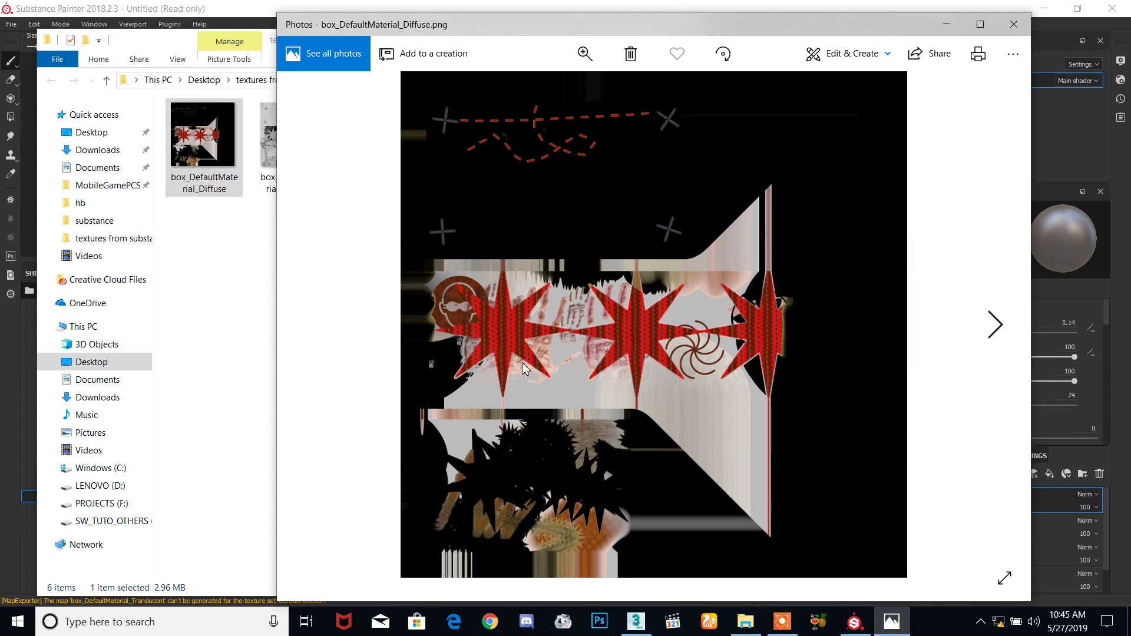
pyautogui.scroll(1, 574, 351)
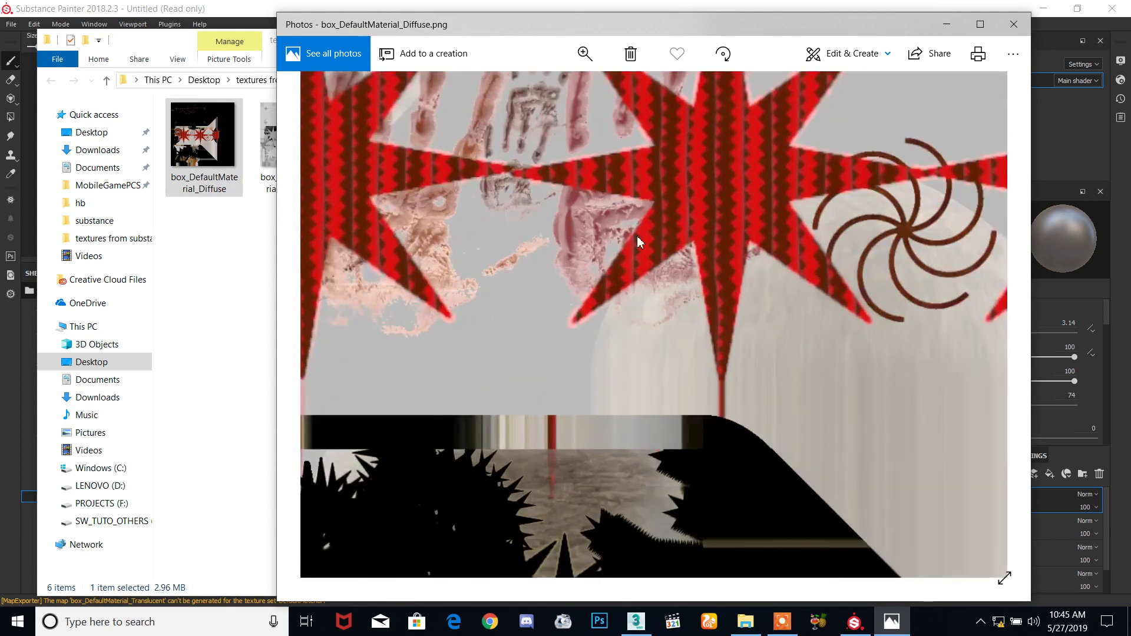
pyautogui.scroll(1, 723, 193)
pyautogui.scroll(-3, 723, 192)
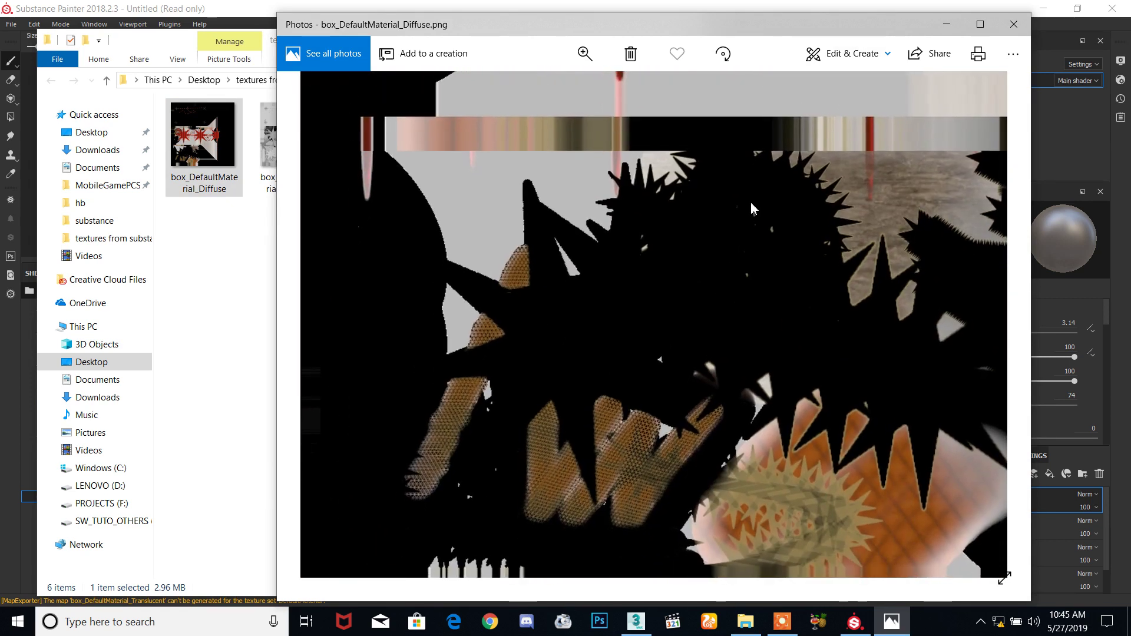
pyautogui.scroll(-2, 750, 203)
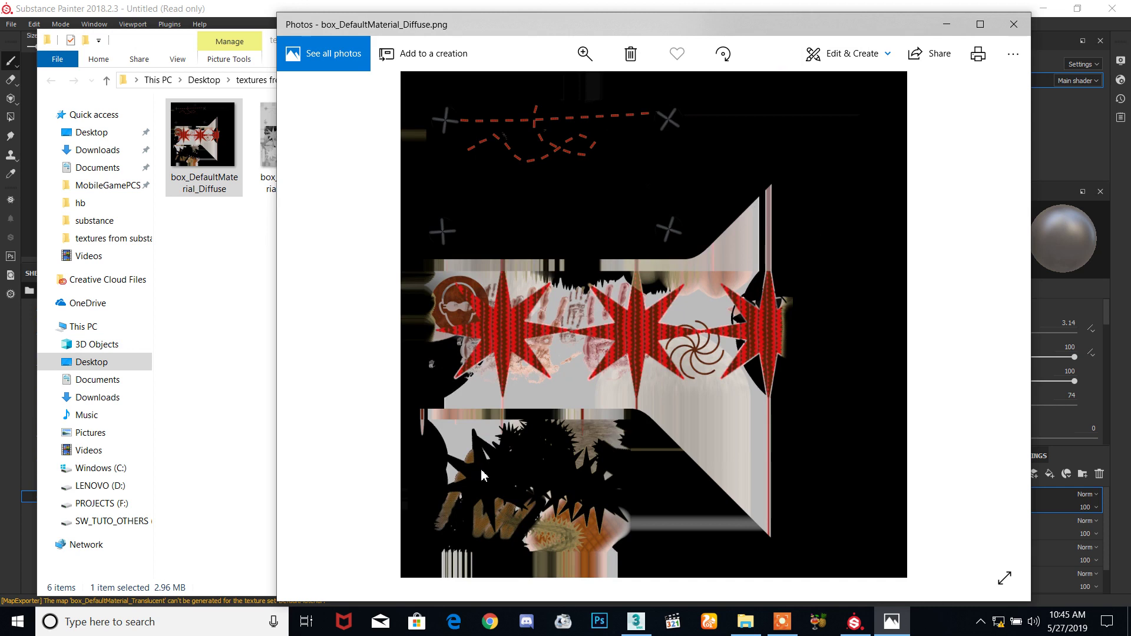
pyautogui.click(1014, 25)
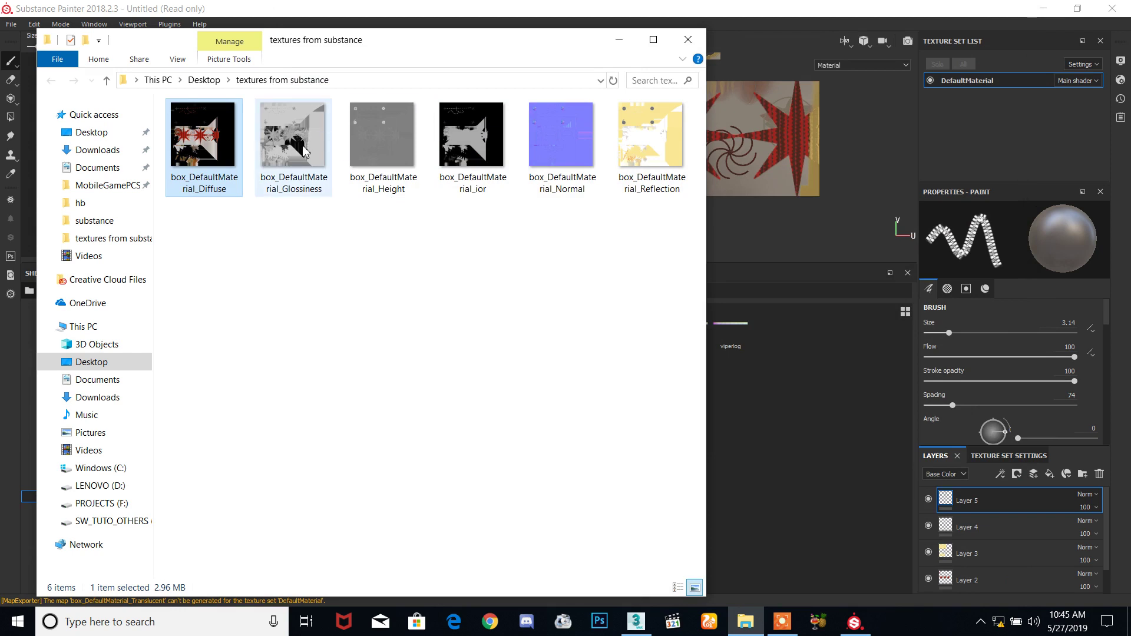
# - Close the textures folder window and bring 3ds Max 2017 back to the front
pyautogui.click(675, 42)
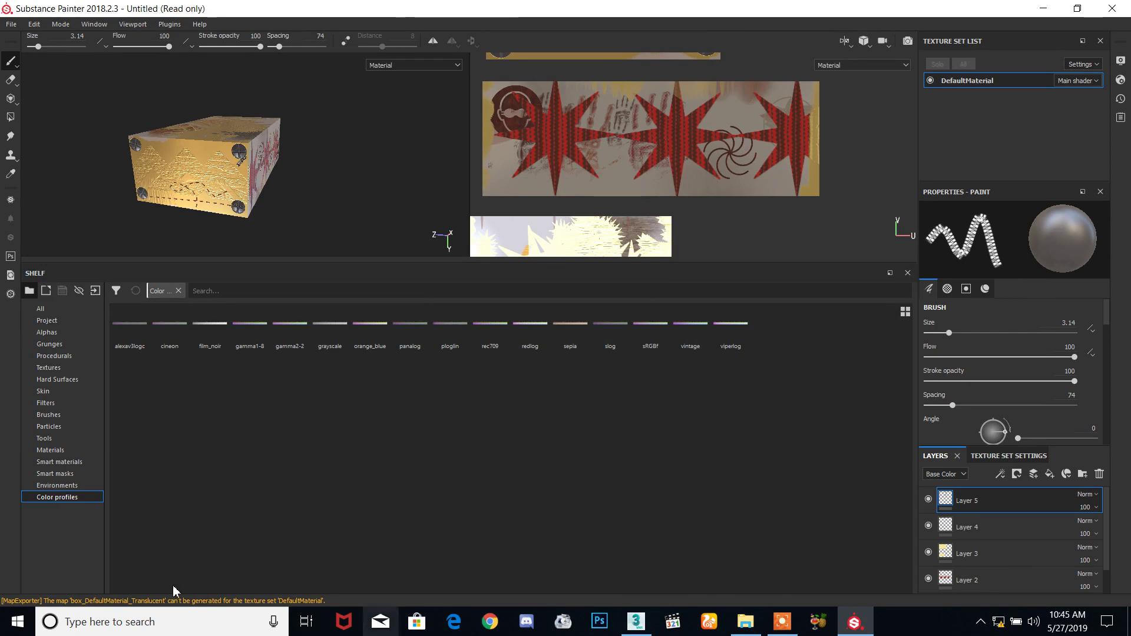
pyautogui.click(636, 622)
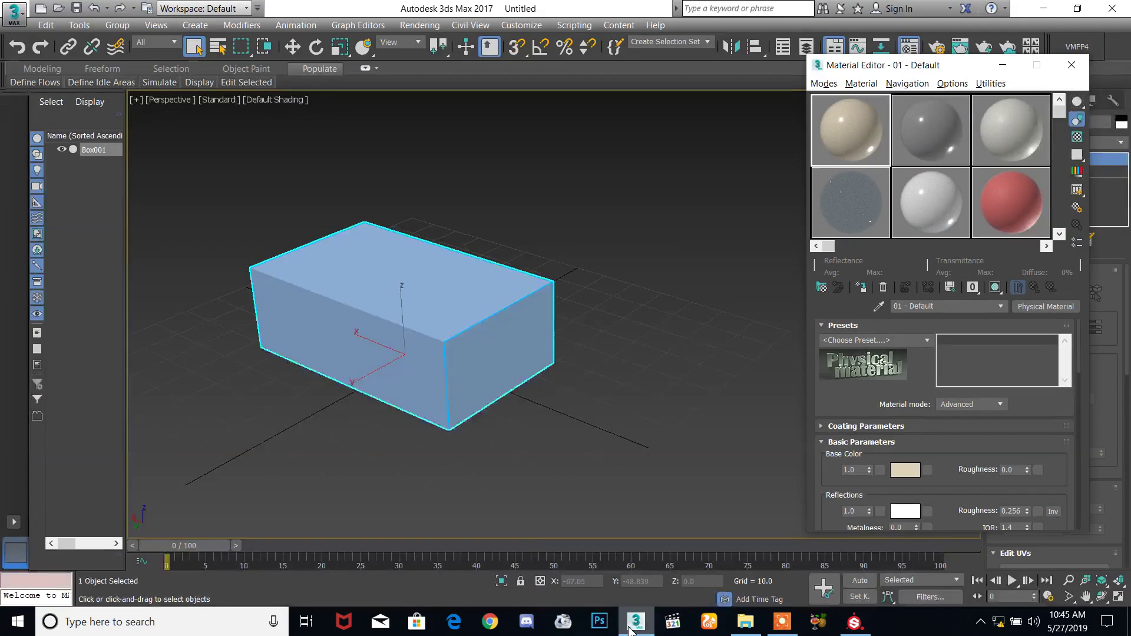
# - Switch the production renderer from ART Renderer to V-Ray Adv 3.40.01 in Render Setup
pyautogui.scroll(-2, 496, 319)
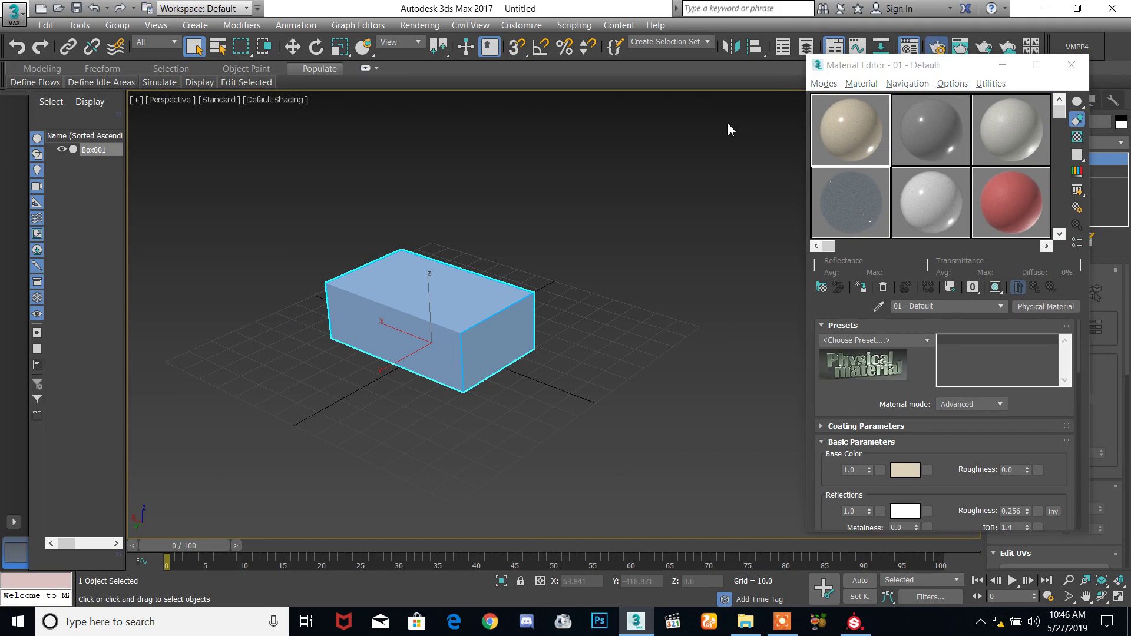
pyautogui.press('F10')
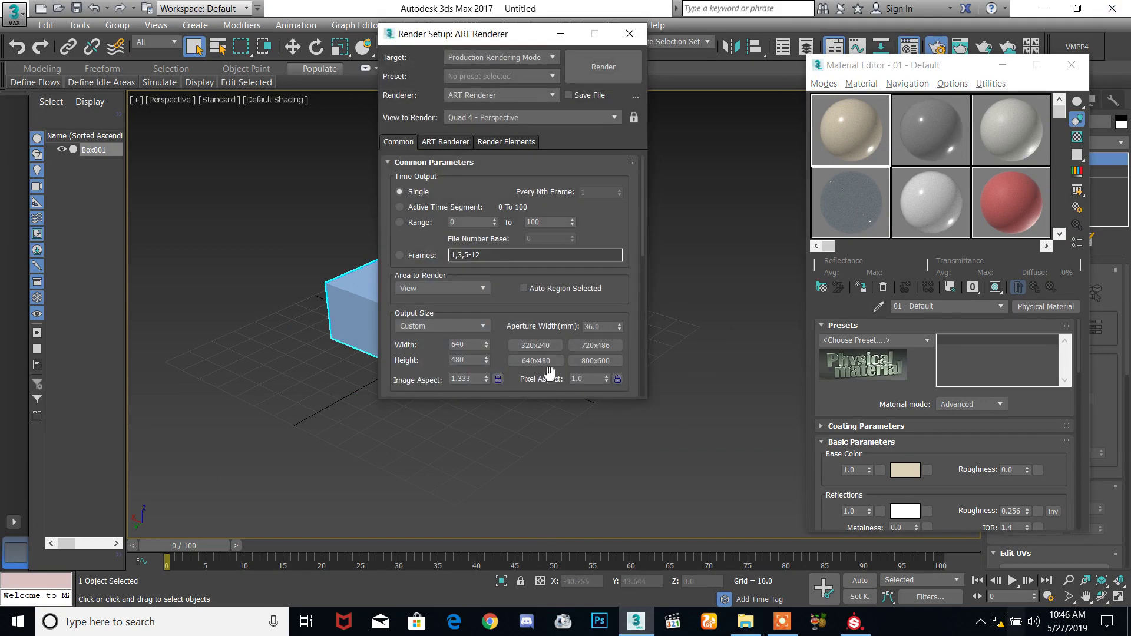
pyautogui.click(491, 95)
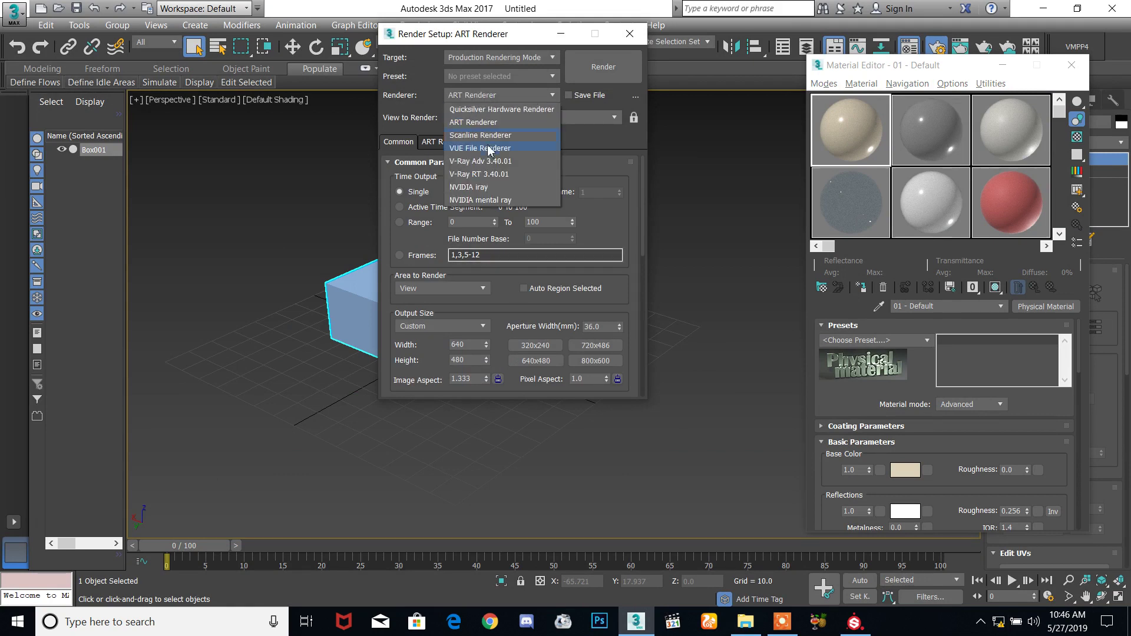
pyautogui.click(491, 161)
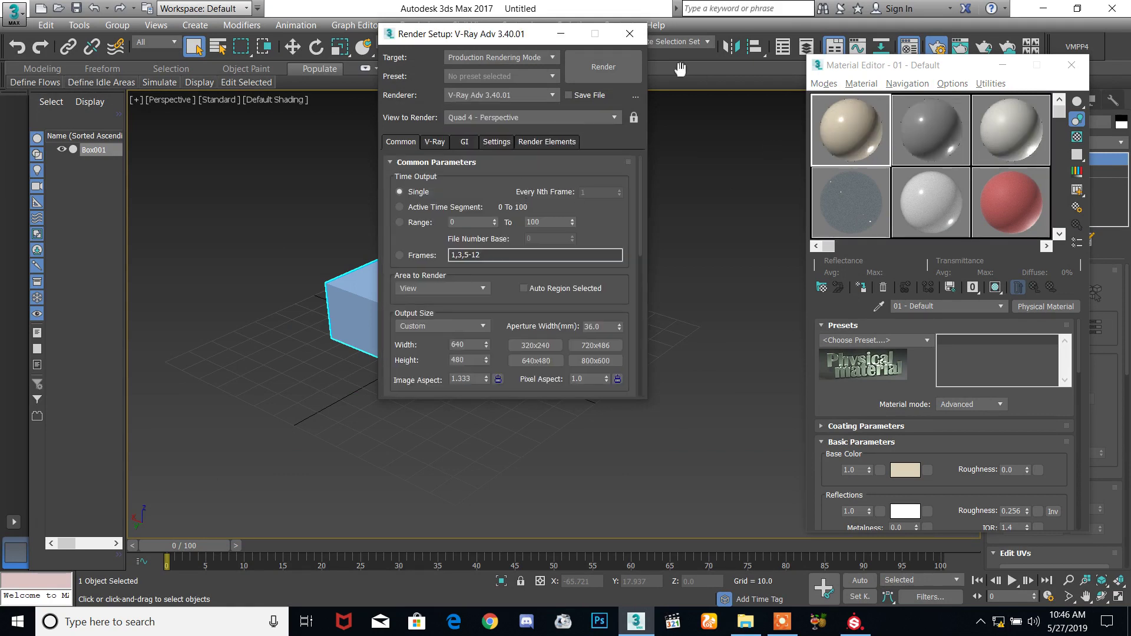
pyautogui.click(630, 33)
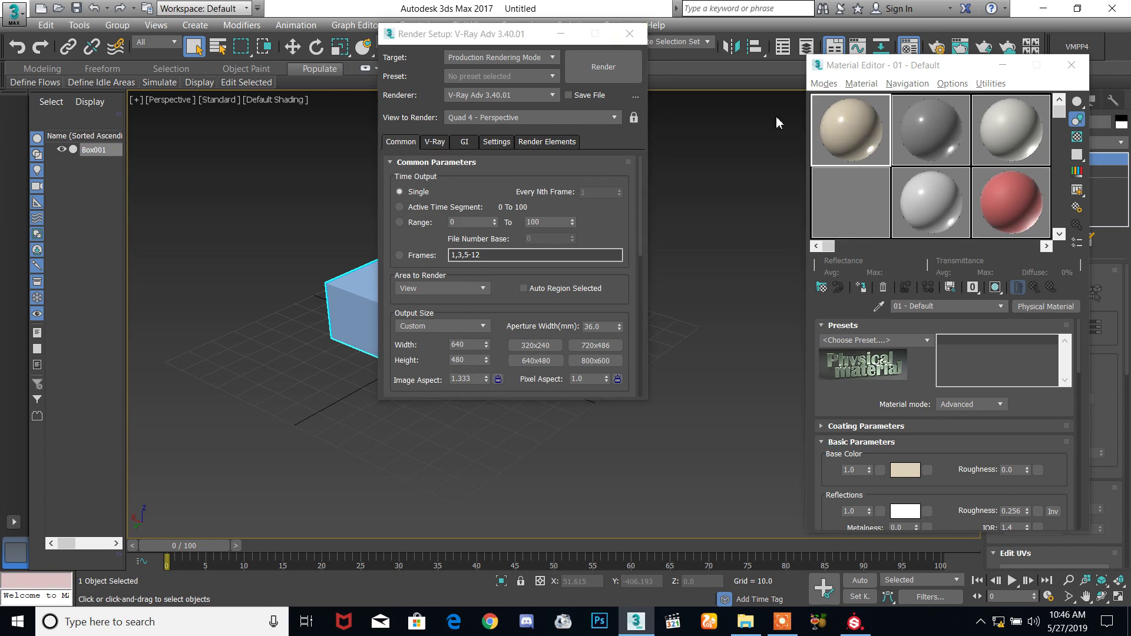
# - Change the 01 - Default material from Physical Material to VRayMtl
pyautogui.click(1040, 307)
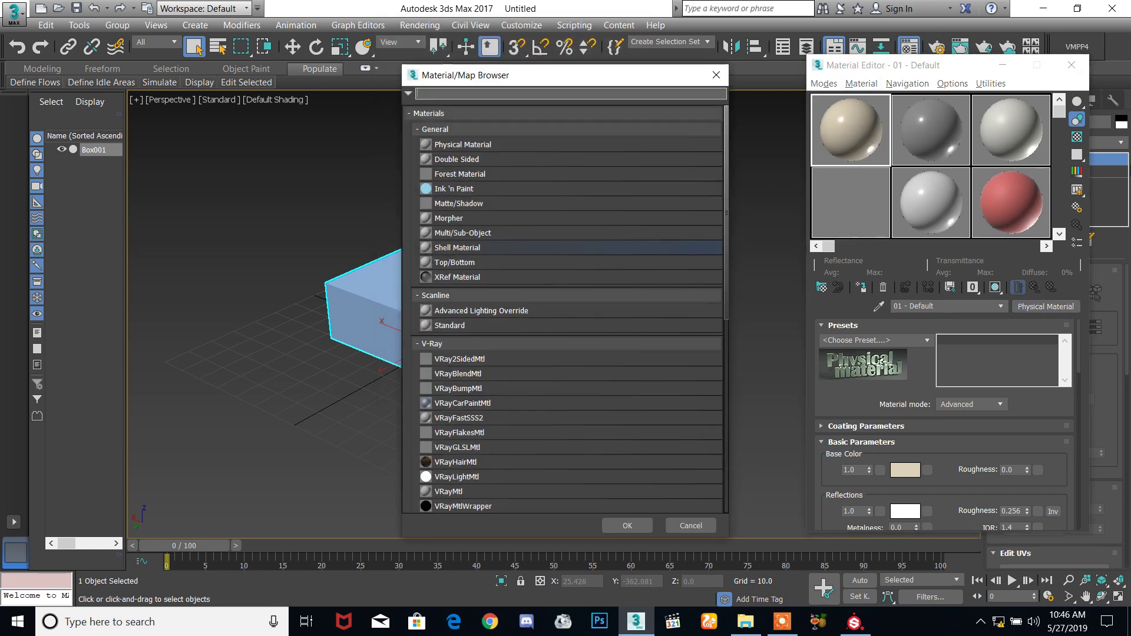
pyautogui.click(433, 343)
pyautogui.click(433, 343)
pyautogui.click(433, 343)
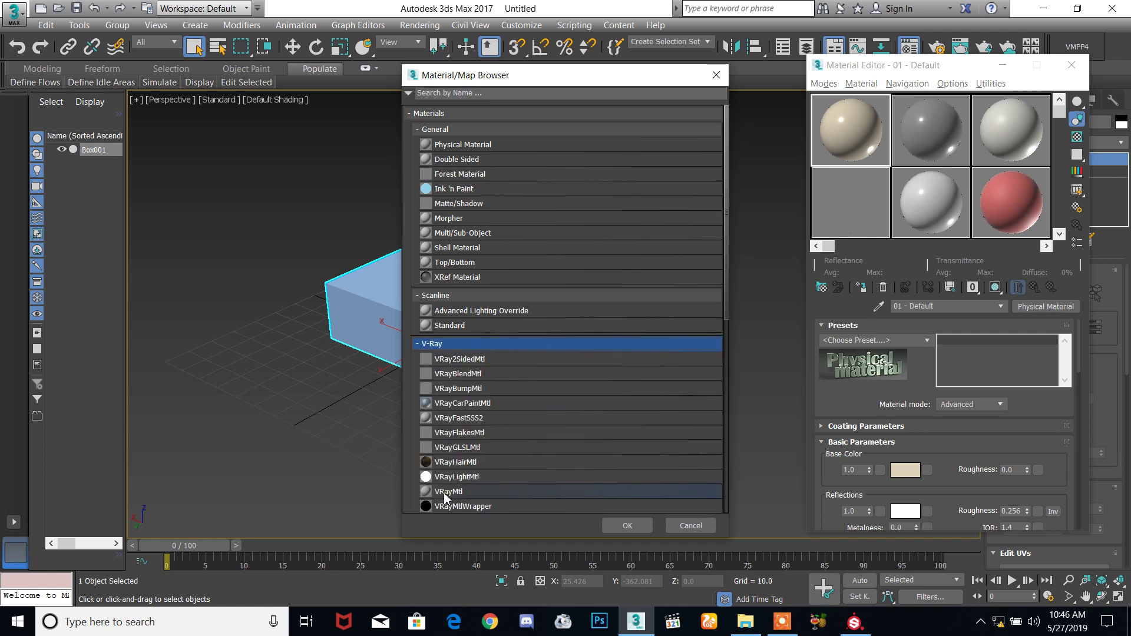
pyautogui.click(466, 493)
pyautogui.click(602, 524)
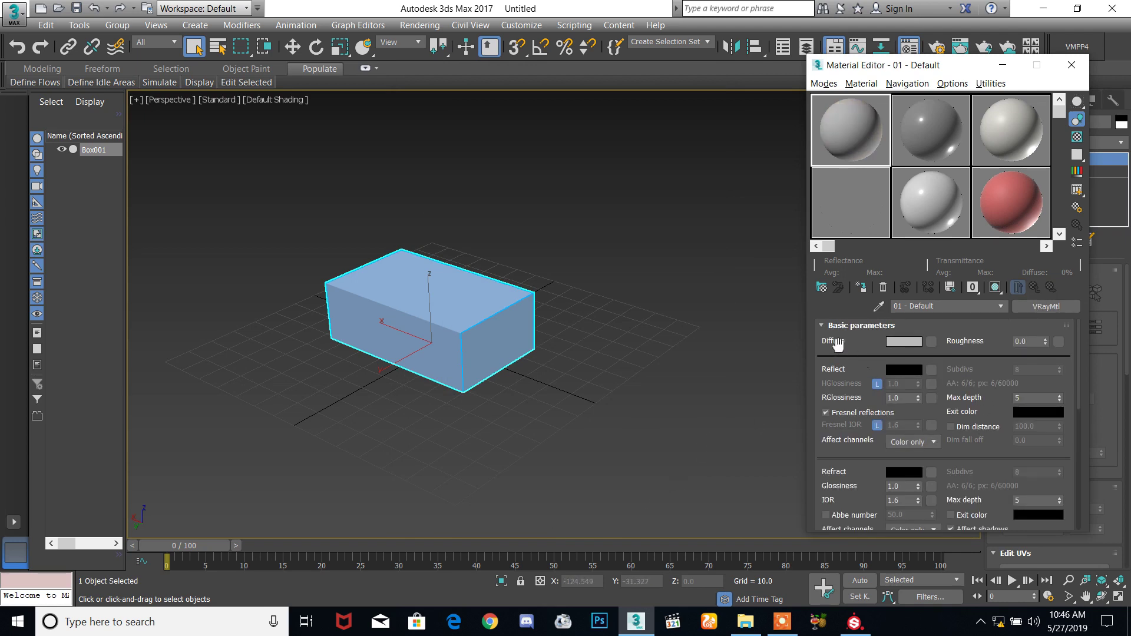
# - Scroll through the VRayMtl parameters and check the Diffuse map list without picking a map
pyautogui.scroll(-1, 843, 353)
pyautogui.scroll(-5, 845, 462)
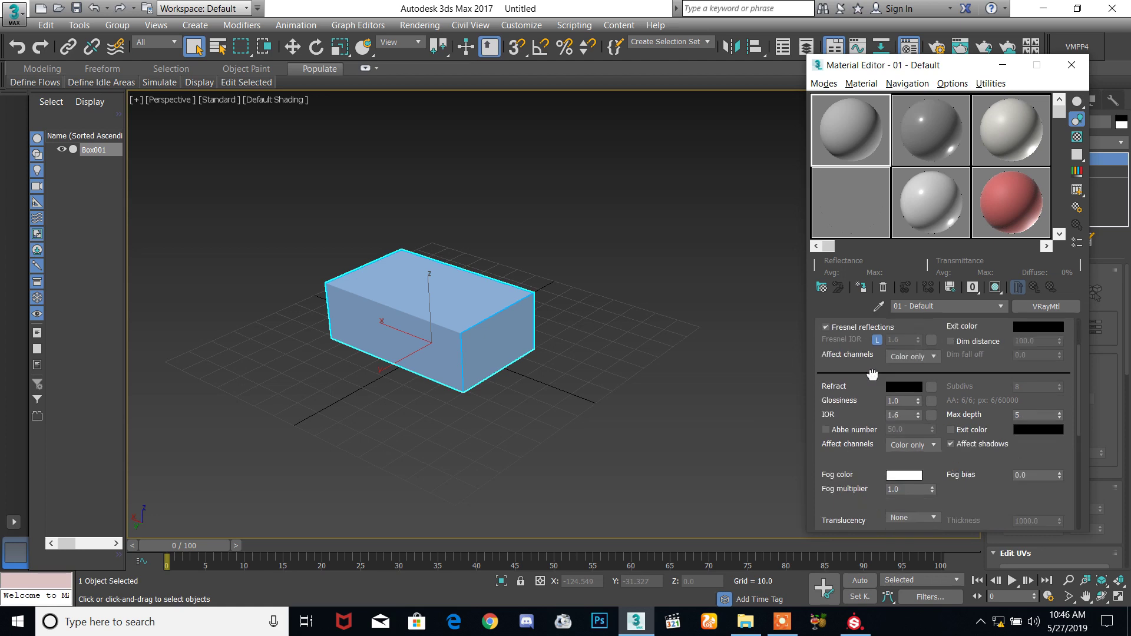
pyautogui.scroll(4, 878, 466)
pyautogui.scroll(1, 882, 472)
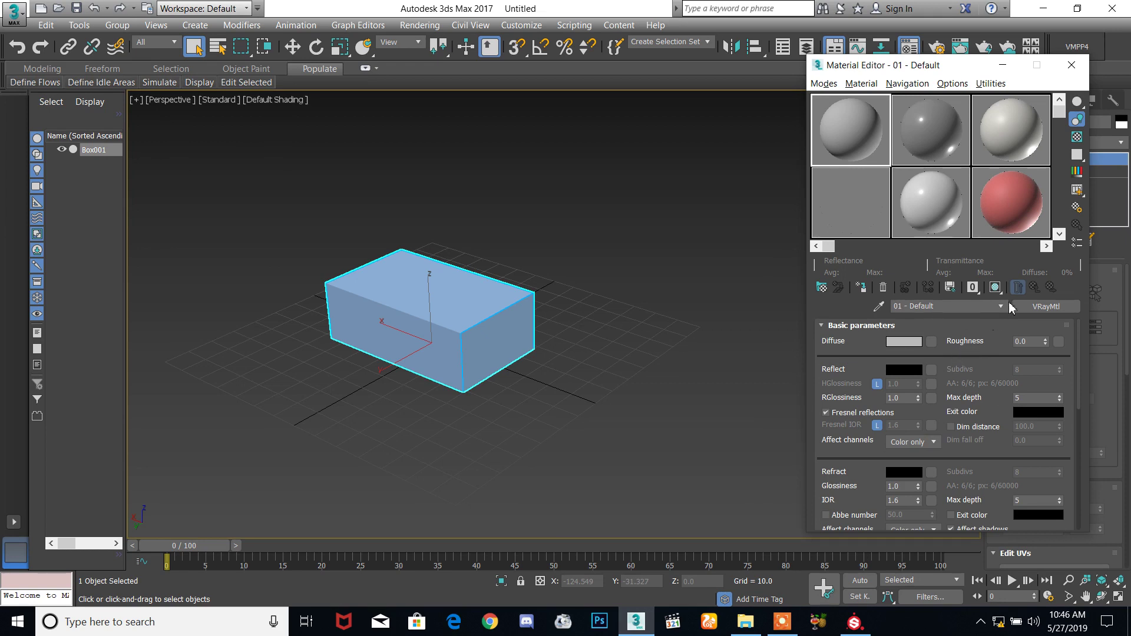
pyautogui.click(934, 344)
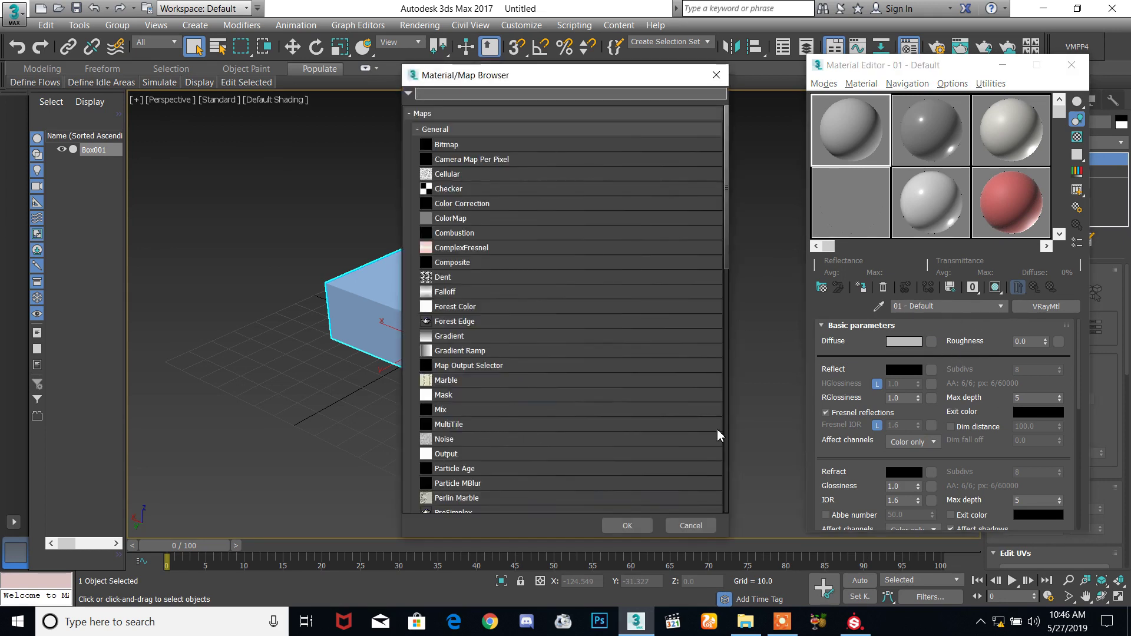
pyautogui.click(709, 520)
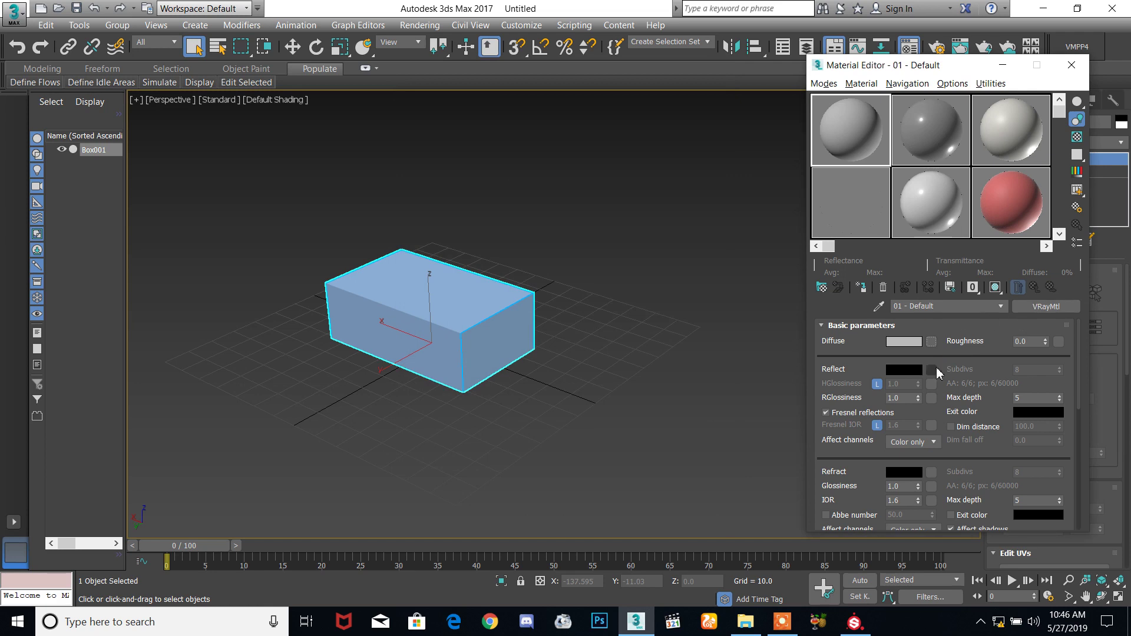
pyautogui.click(757, 620)
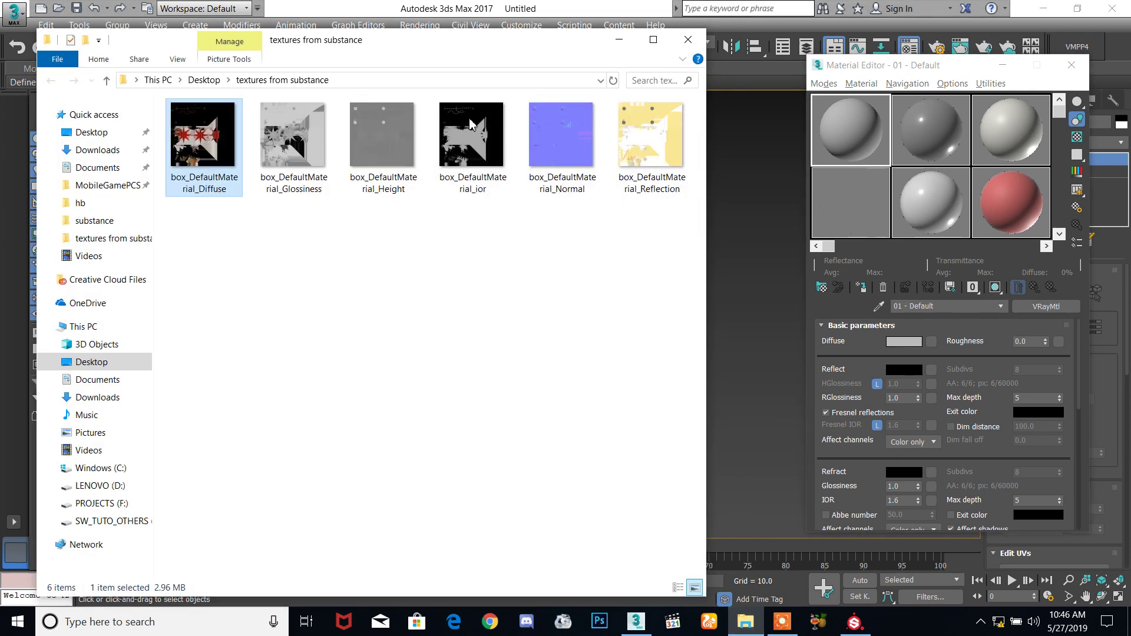
# - Load box_DefaultMaterial_Diffuse into the VRayMtl's Diffuse, preview the sphere enlarged, and assign the material to the box
pyautogui.moveTo(219, 151); pyautogui.dragTo(932, 343)
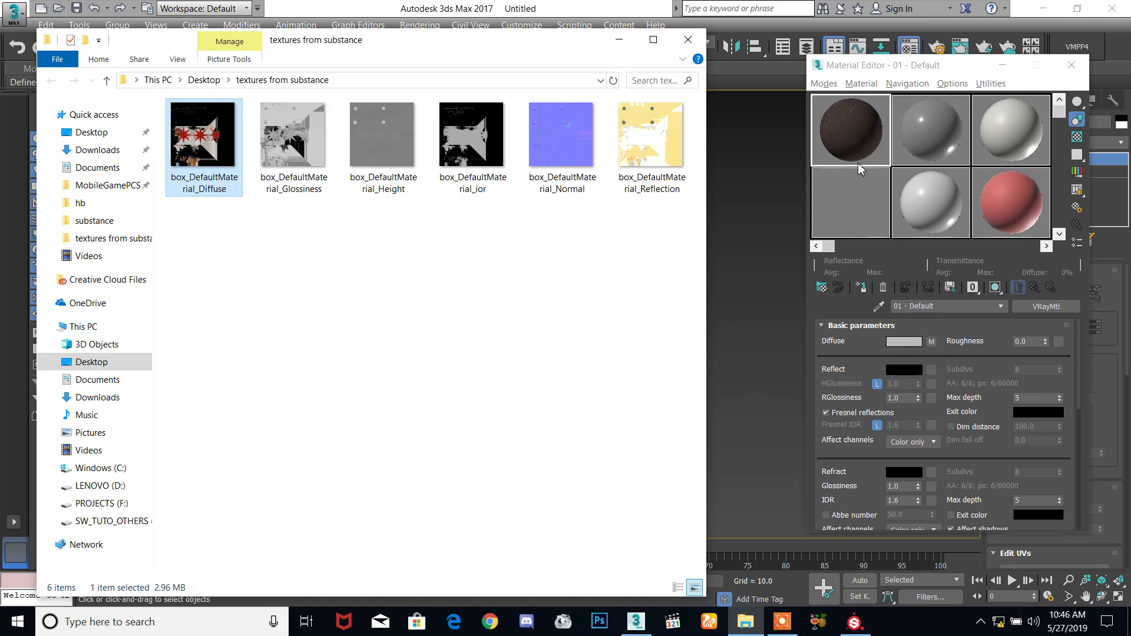
pyautogui.click(860, 141)
pyautogui.doubleClick(860, 142)
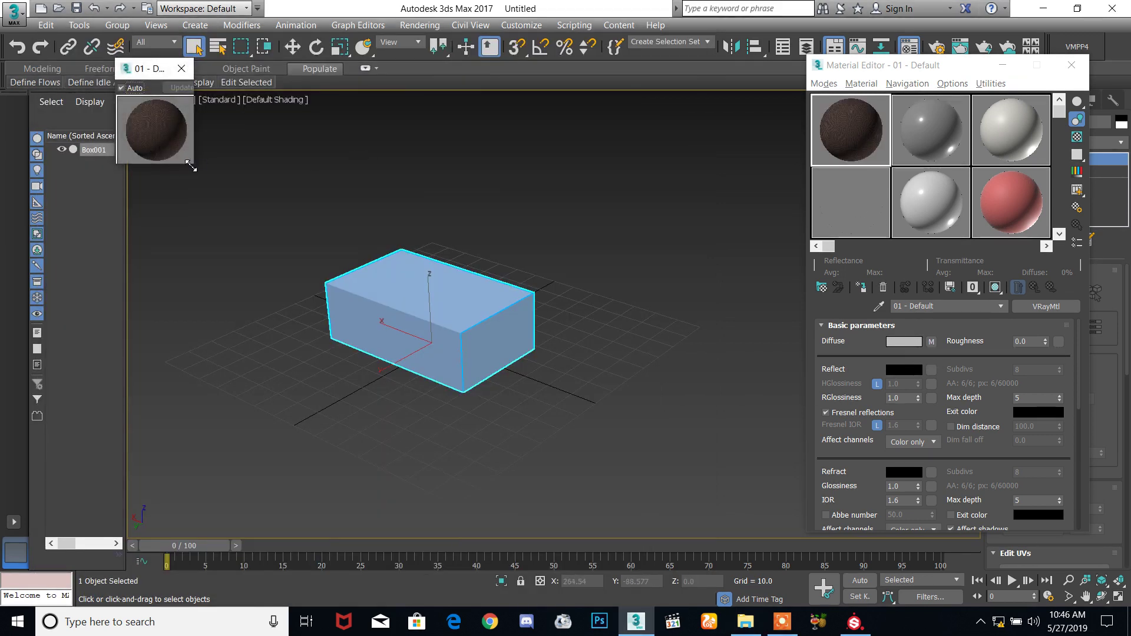
pyautogui.moveTo(203, 171); pyautogui.dragTo(643, 557)
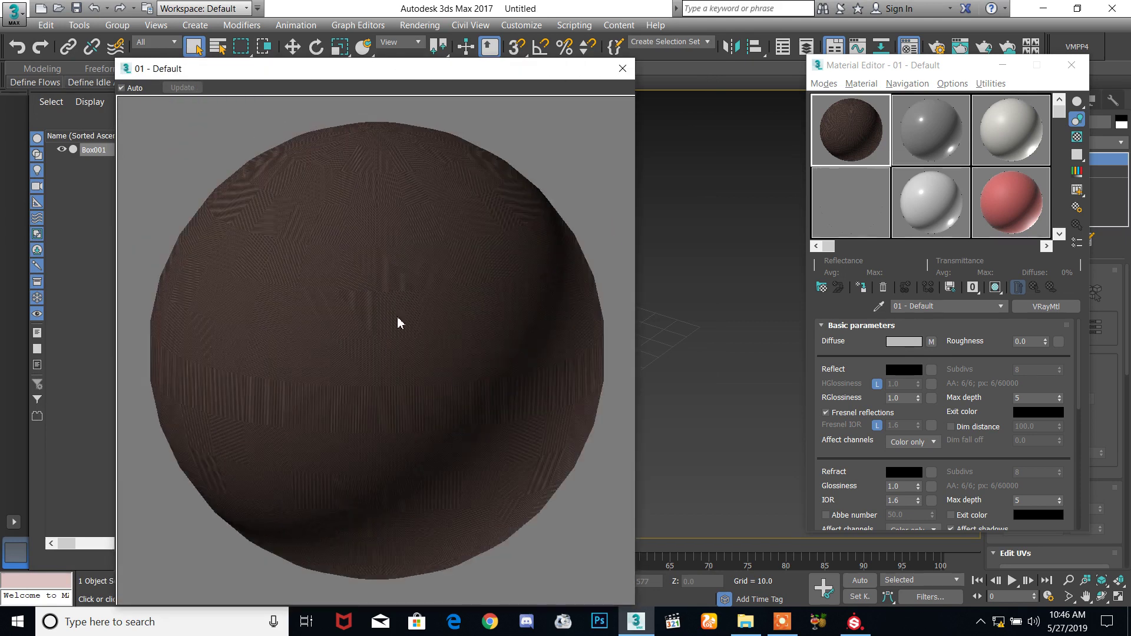
pyautogui.click(622, 68)
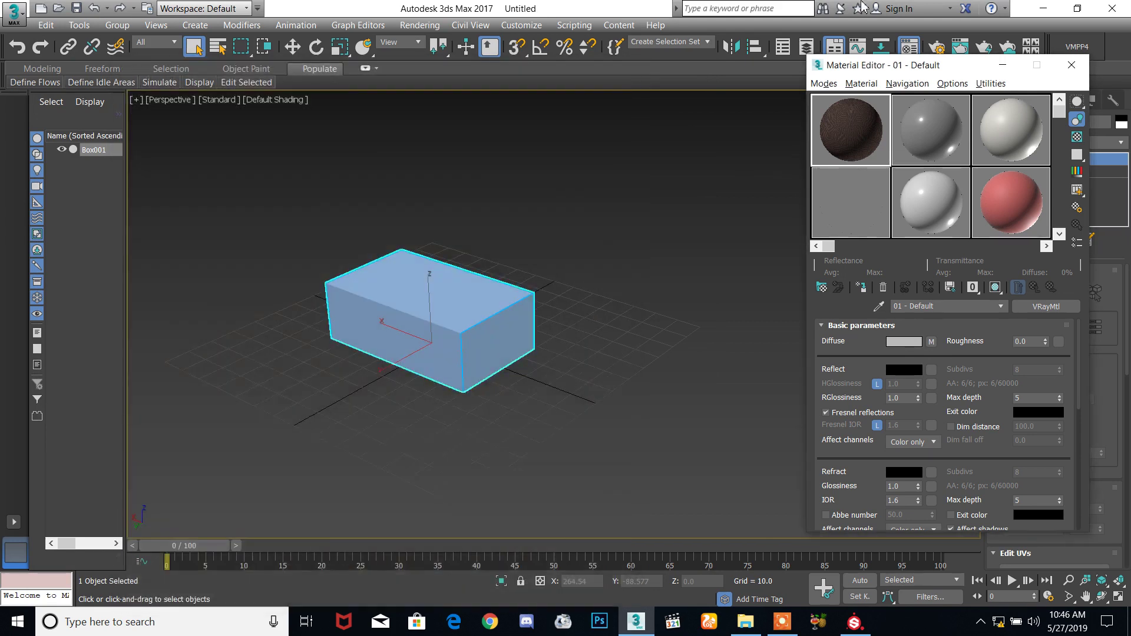
pyautogui.moveTo(854, 124); pyautogui.dragTo(461, 303)
pyautogui.scroll(5, 457, 318)
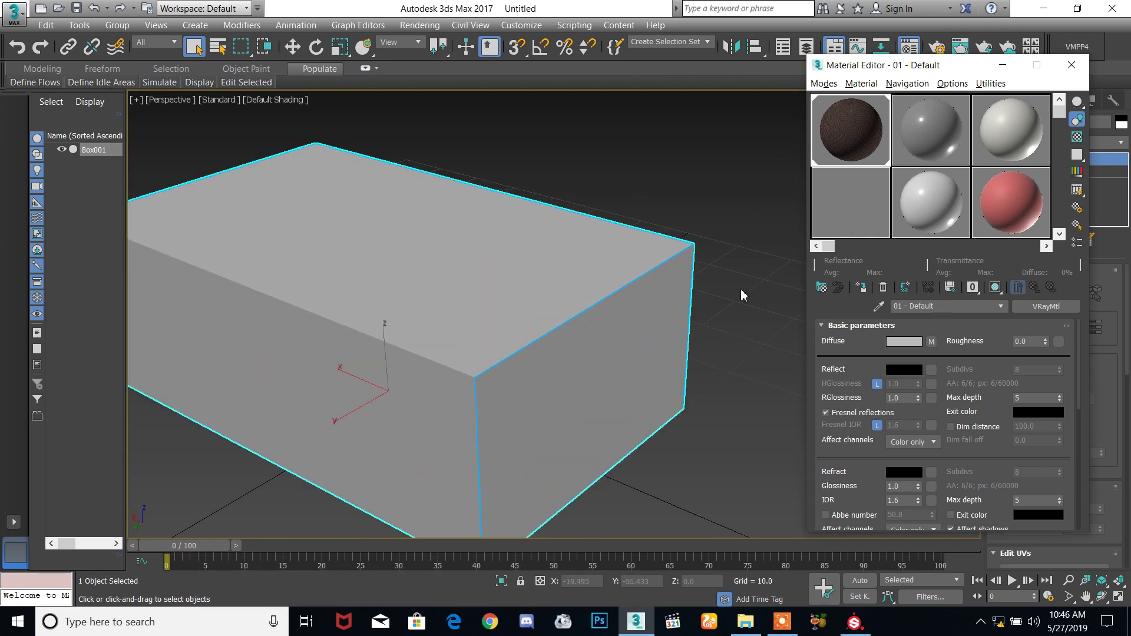
# - Show the diffuse texture on the box in the viewport and orbit to a three-quarter view
pyautogui.click(995, 288)
pyautogui.keyDown('alt'); pyautogui.moveTo(551, 386); pyautogui.dragTo(360, 228, button='middle'); pyautogui.keyUp('alt')
pyautogui.keyDown('alt'); pyautogui.moveTo(410, 295); pyautogui.dragTo(757, 239, button='middle'); pyautogui.keyUp('alt')
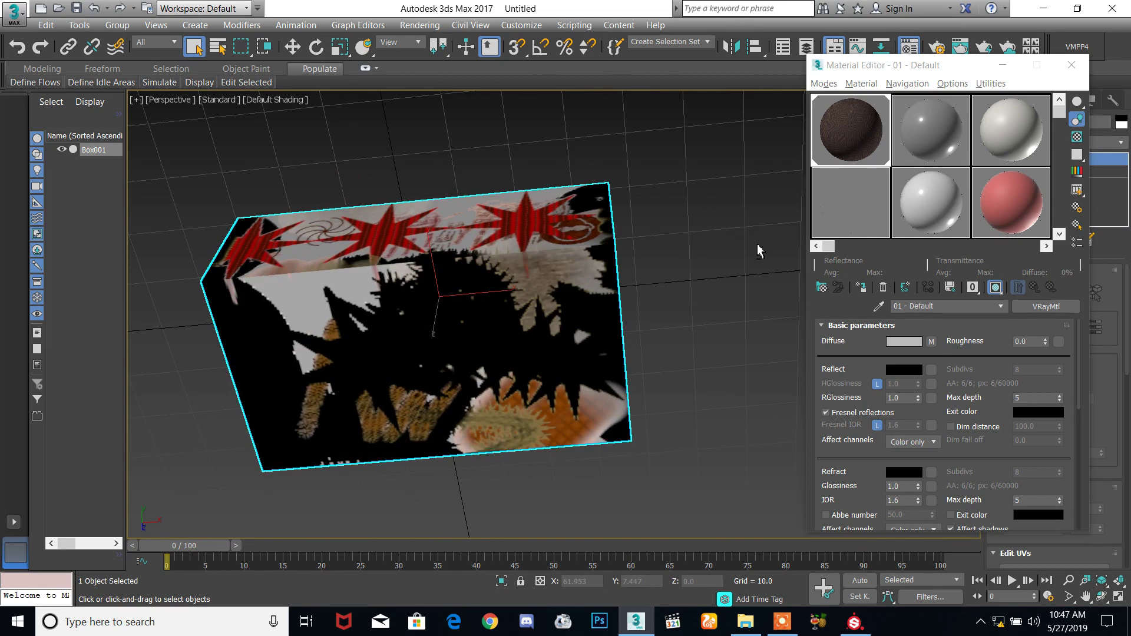
# - Inspect the Diffuse bitmap's parameters, including its Output settings
pyautogui.click(932, 341)
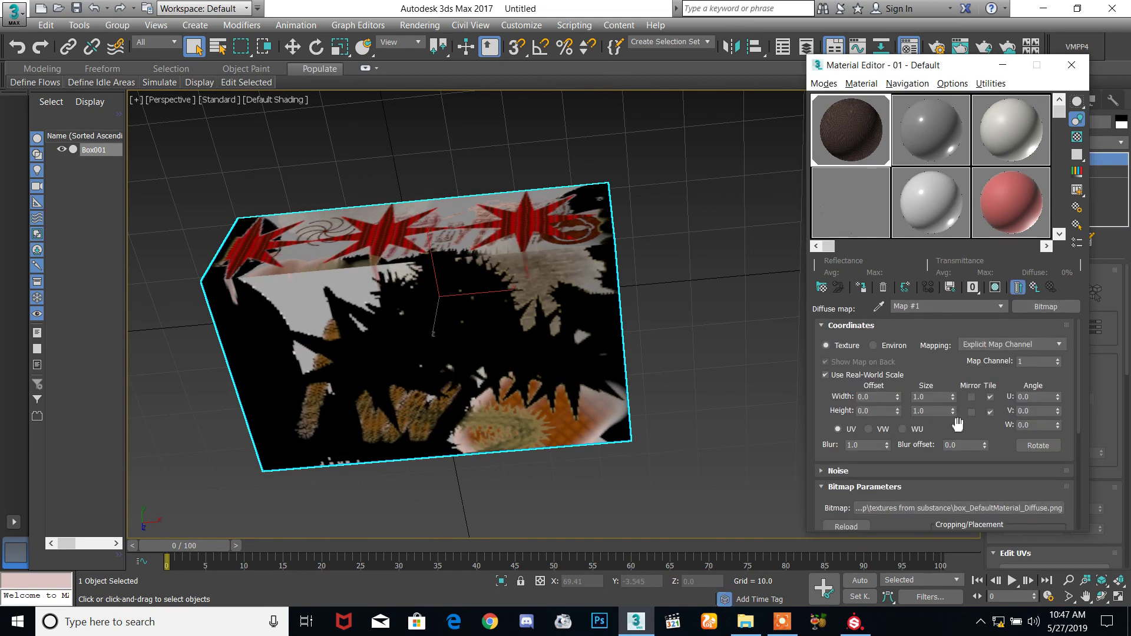
pyautogui.moveTo(1082, 377); pyautogui.dragTo(1082, 330)
pyautogui.click(1035, 287)
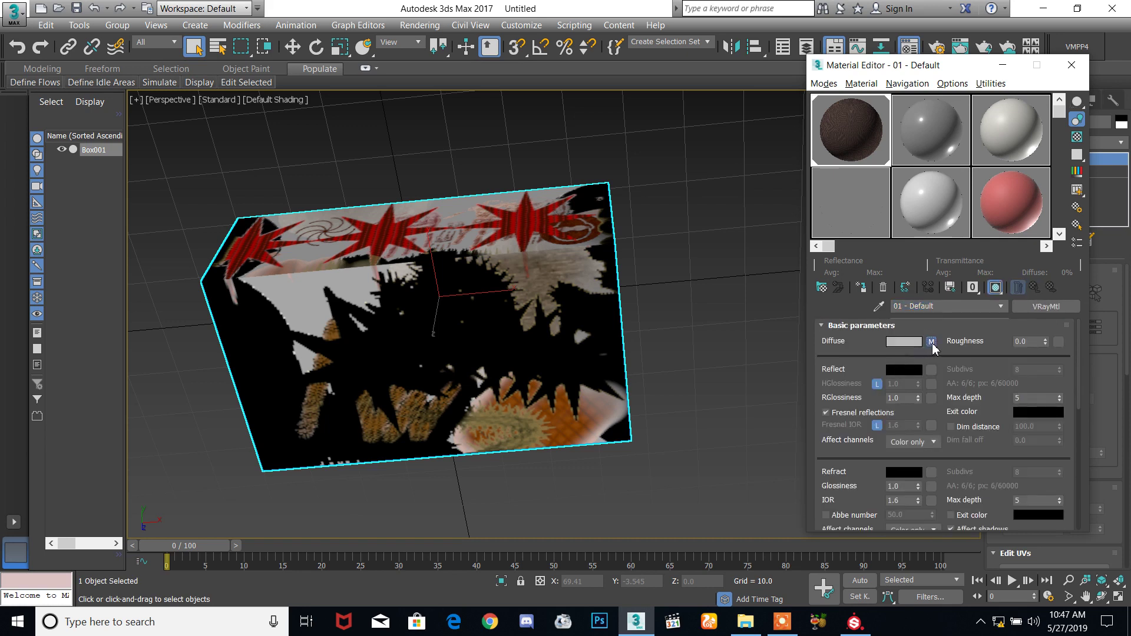
pyautogui.moveTo(1079, 371); pyautogui.dragTo(1070, 472)
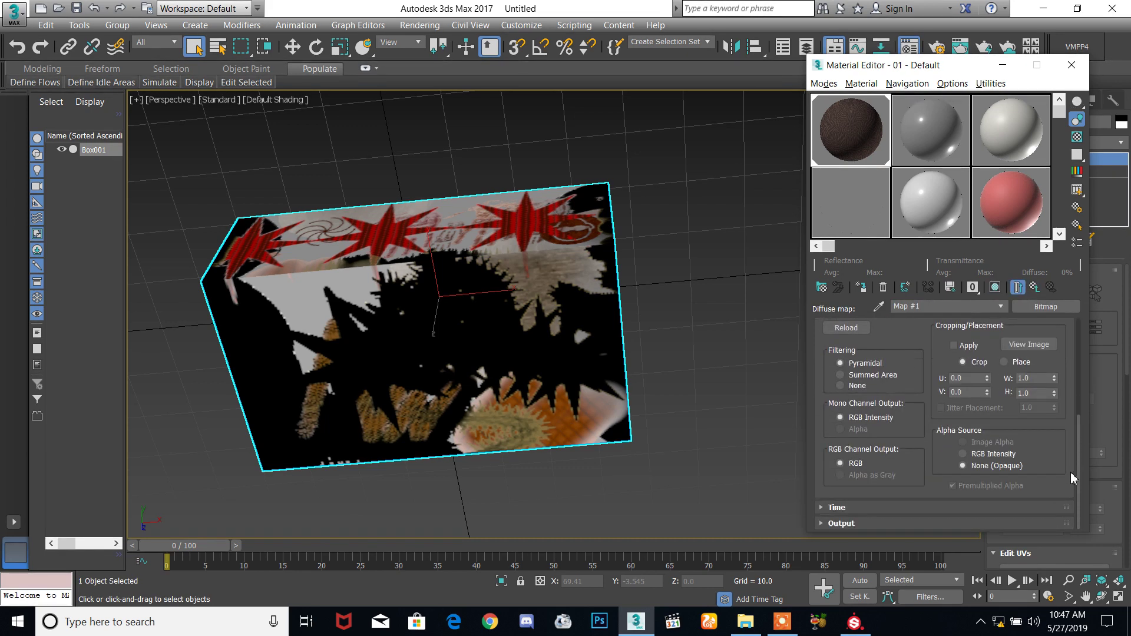
pyautogui.click(840, 523)
pyautogui.moveTo(1075, 462); pyautogui.dragTo(1086, 306)
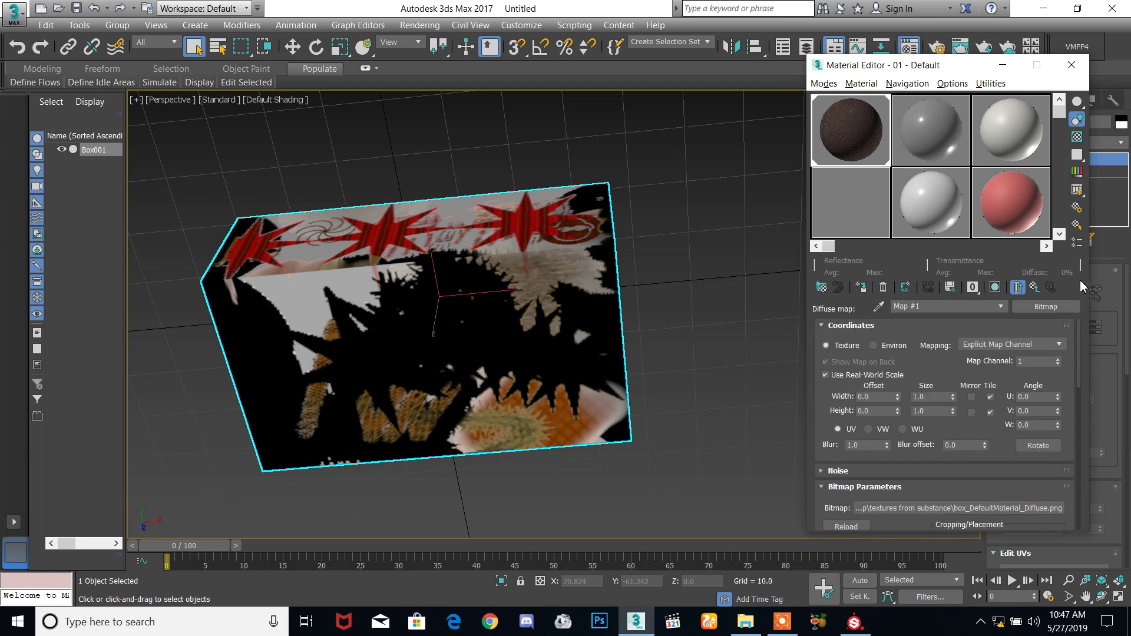
# - Return to the VRayMtl and expand its Maps rollout, where only Diffuse holds a map
pyautogui.click(1036, 289)
pyautogui.moveTo(1076, 359); pyautogui.dragTo(1059, 512)
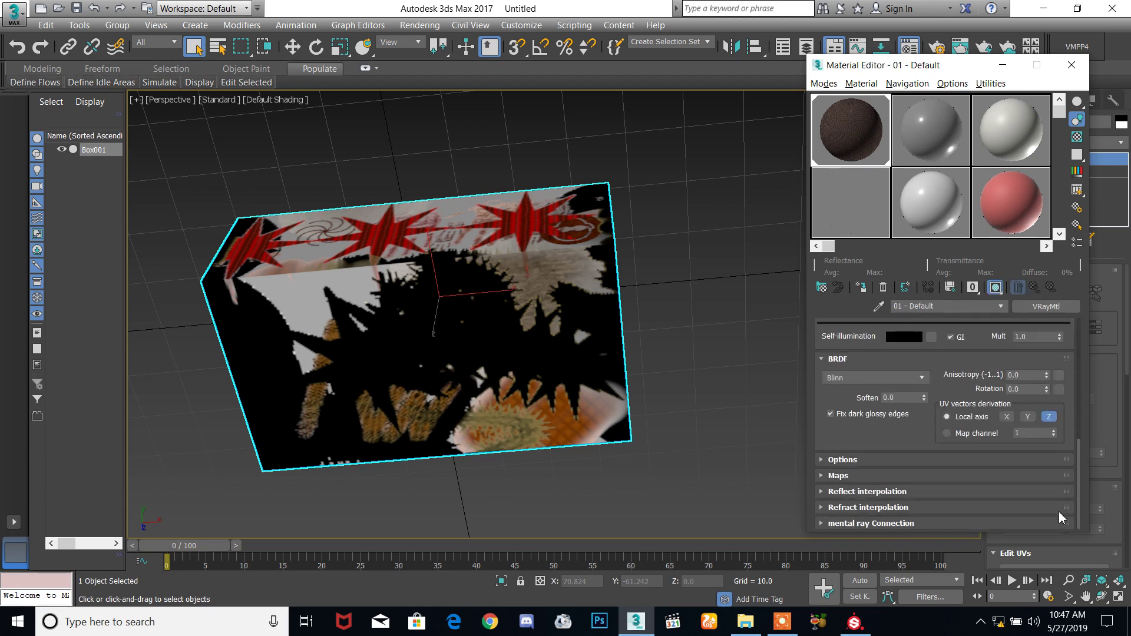
pyautogui.click(846, 475)
pyautogui.scroll(2, 924, 373)
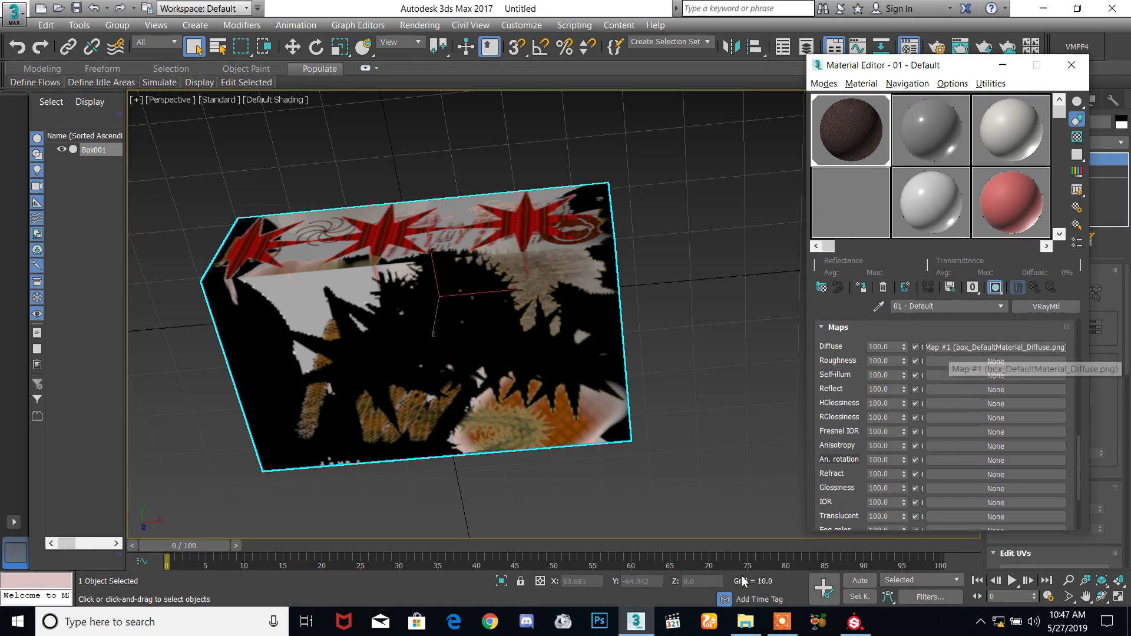
pyautogui.click(745, 621)
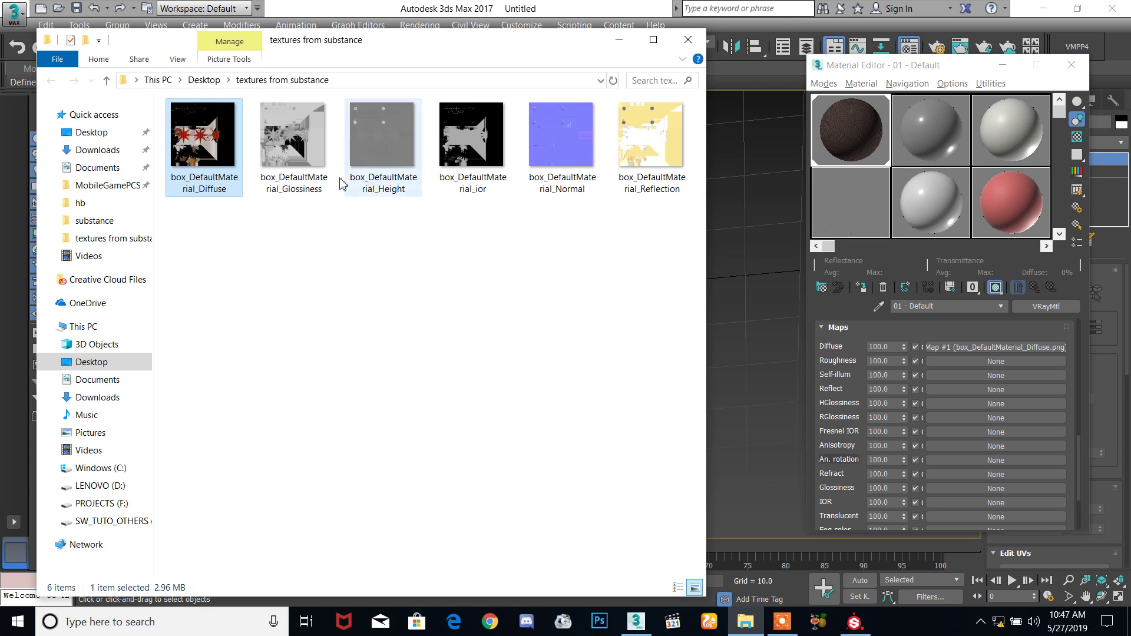
# - Load the Glossiness PNG into RGlossiness and the Reflection PNG into Reflect, then preview the enlarged sample sphere
pyautogui.moveTo(315, 155); pyautogui.dragTo(953, 417)
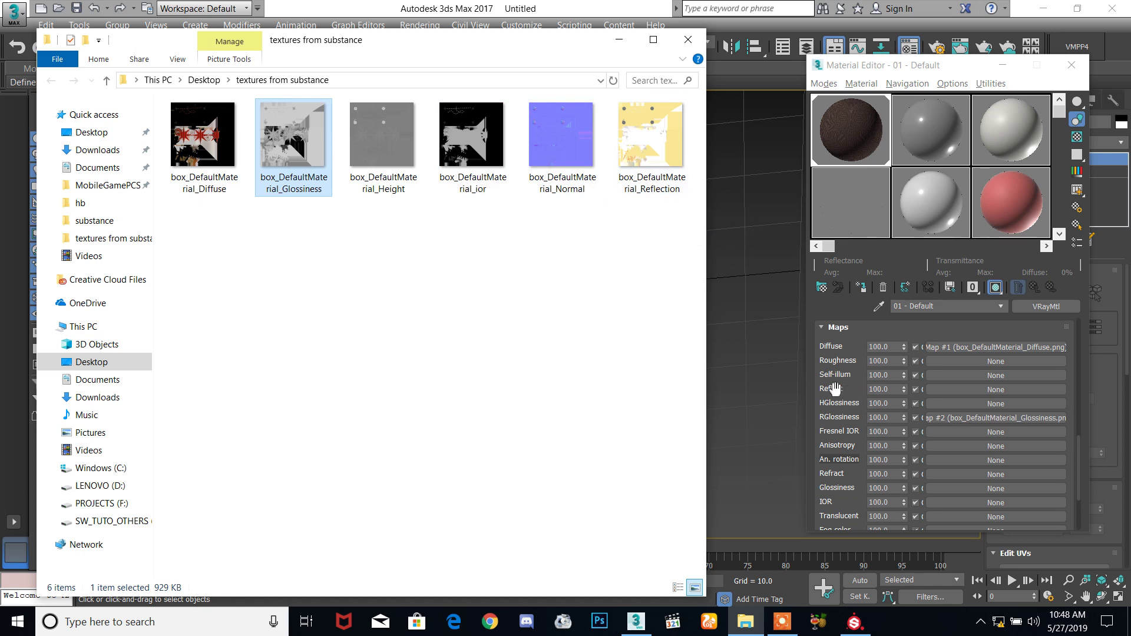
pyautogui.moveTo(659, 135); pyautogui.dragTo(954, 390)
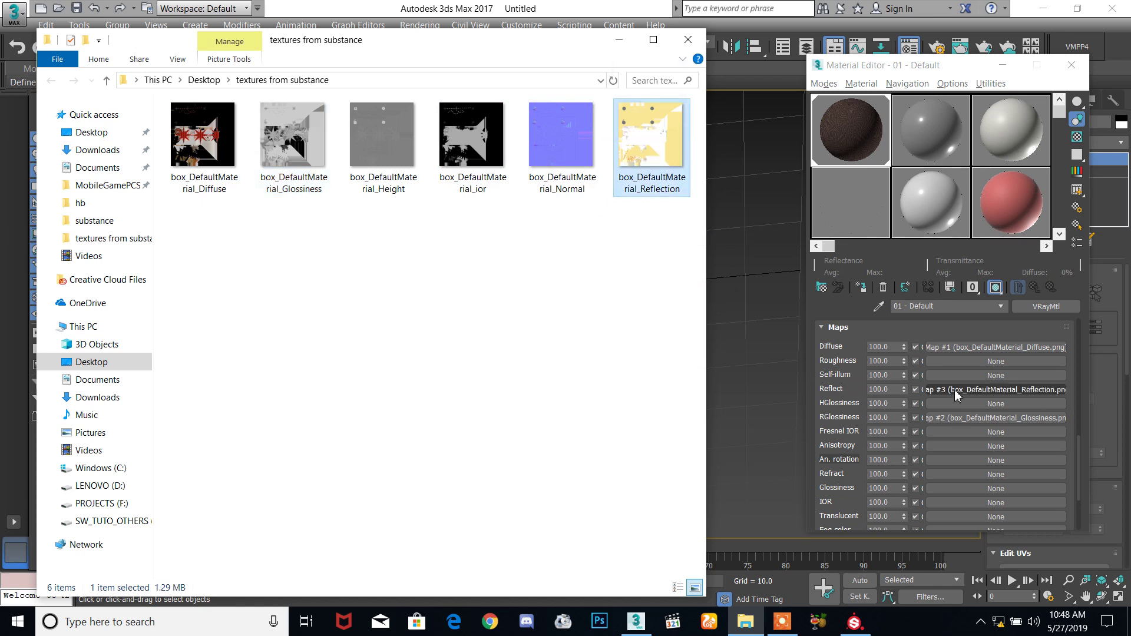
pyautogui.click(847, 139)
pyautogui.doubleClick(847, 139)
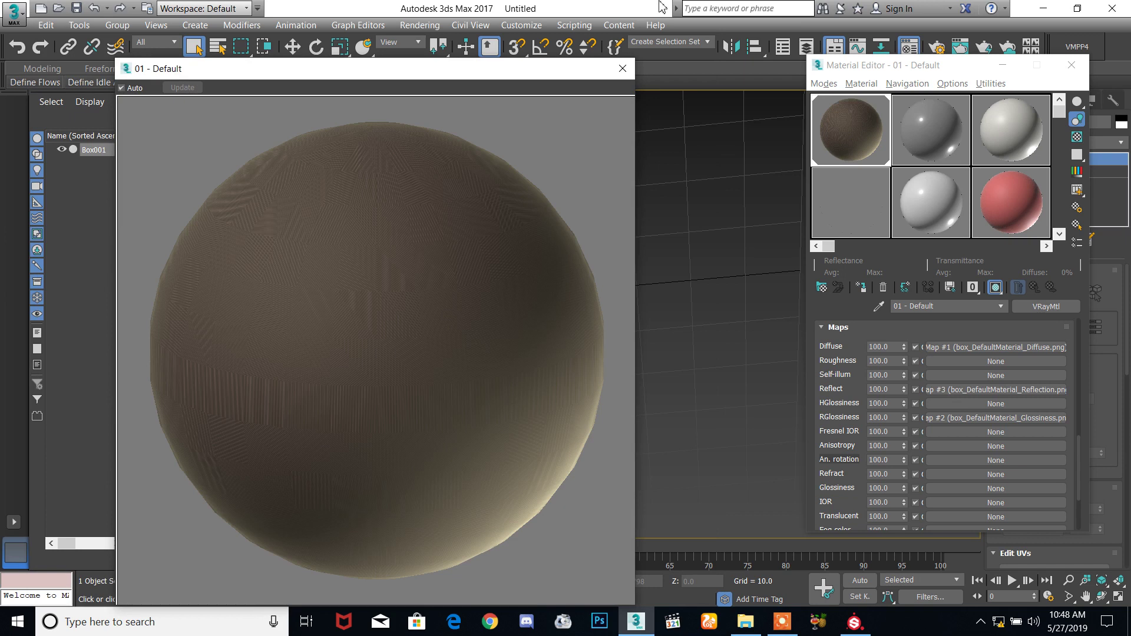
pyautogui.click(623, 69)
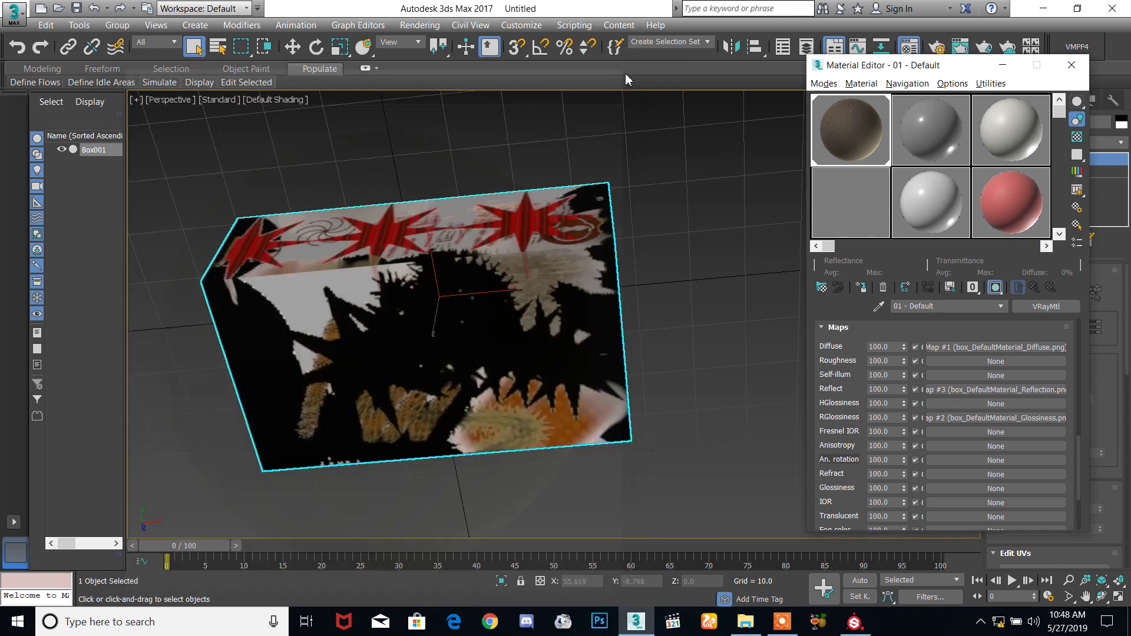
# - Load box_DefaultMaterial_Normal into Bump, _Height into Displace and _ior into IOR of the VRayMtl
pyautogui.click(746, 622)
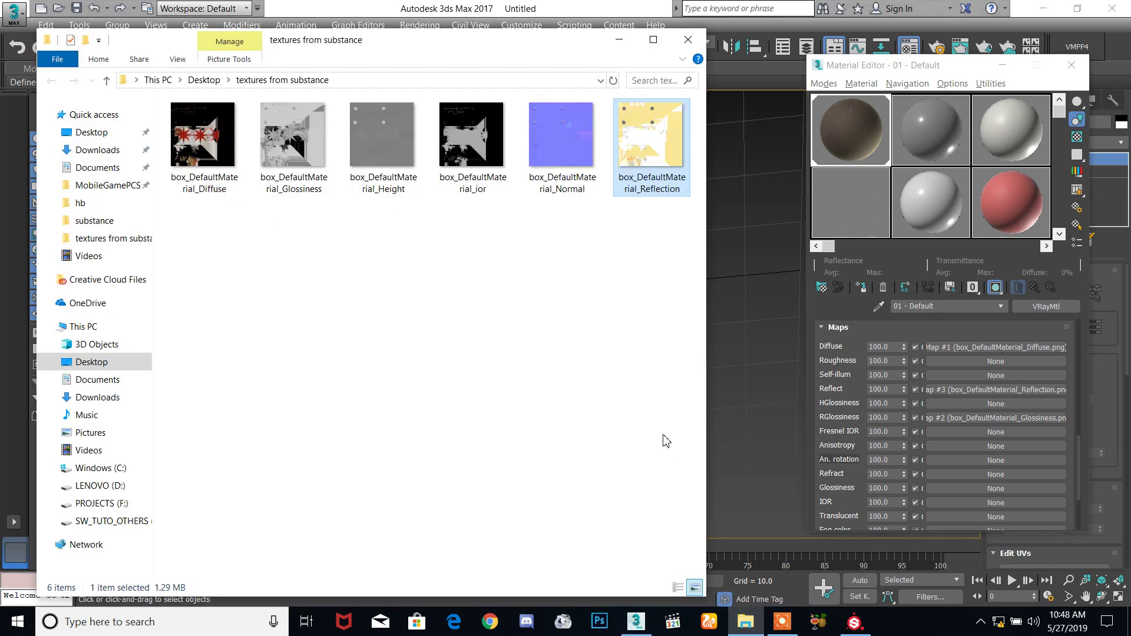
pyautogui.scroll(-3, 831, 452)
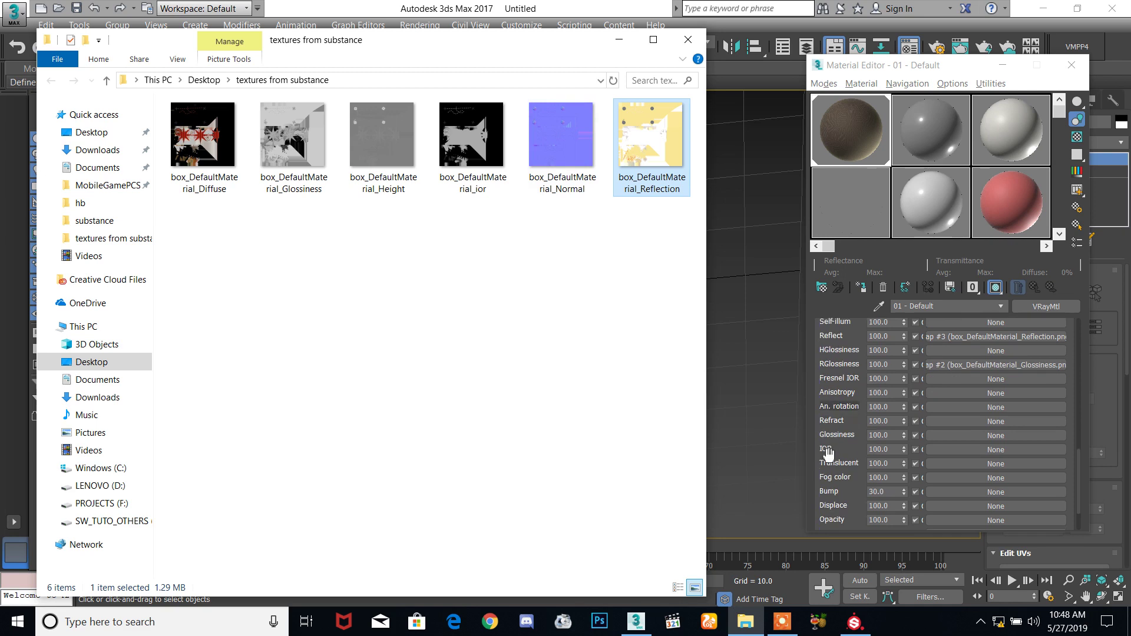
pyautogui.scroll(-2, 841, 499)
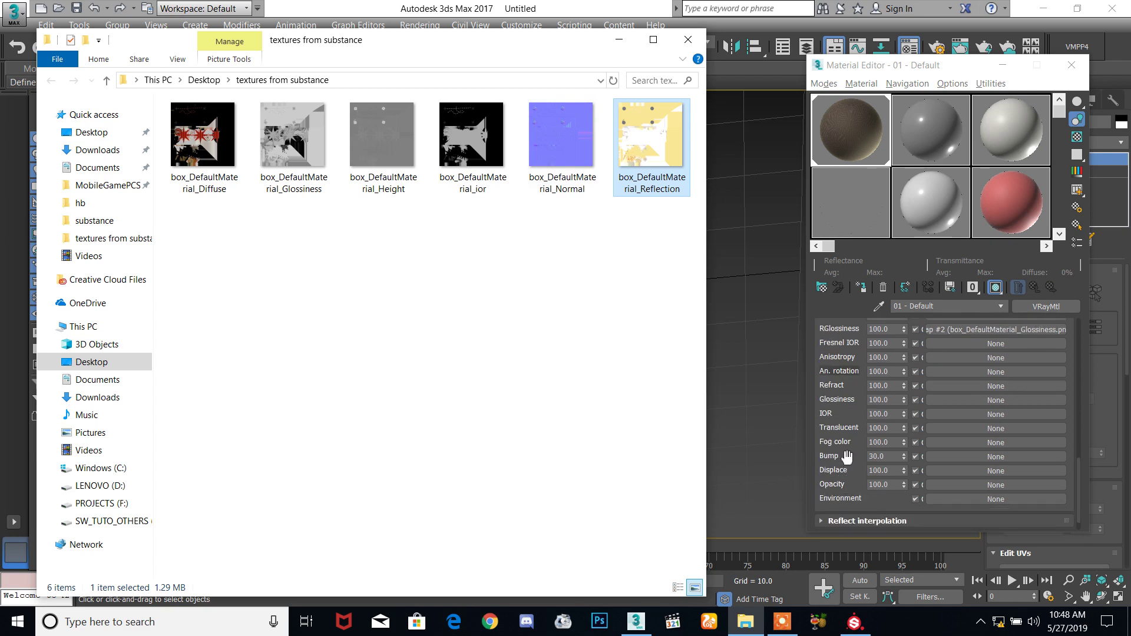
pyautogui.moveTo(559, 148); pyautogui.dragTo(939, 460)
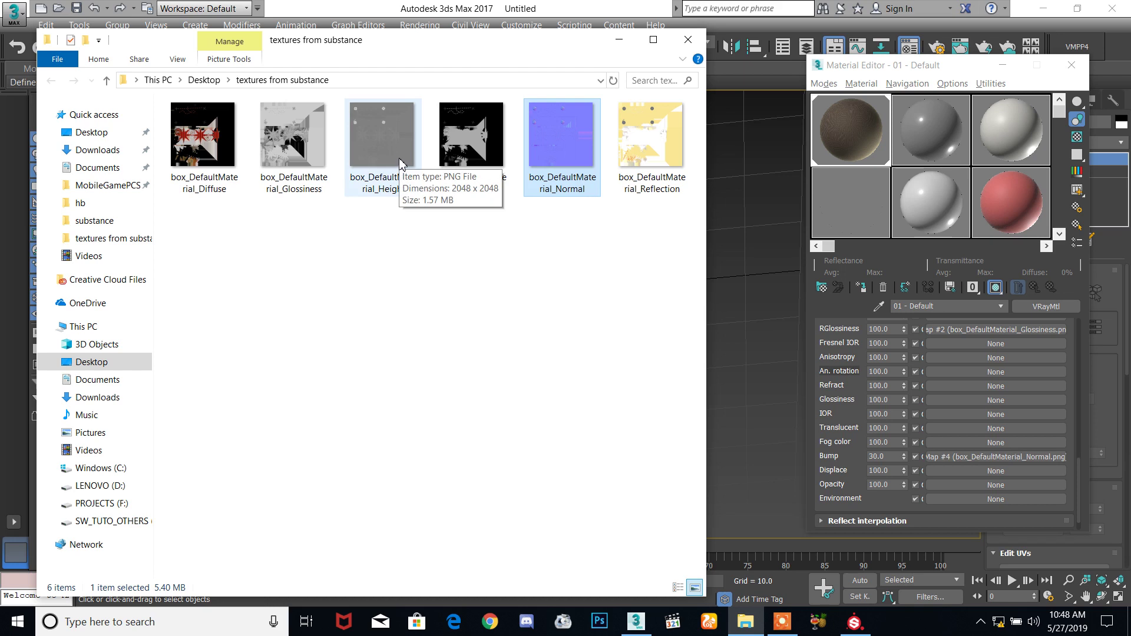
pyautogui.moveTo(393, 150); pyautogui.dragTo(990, 472)
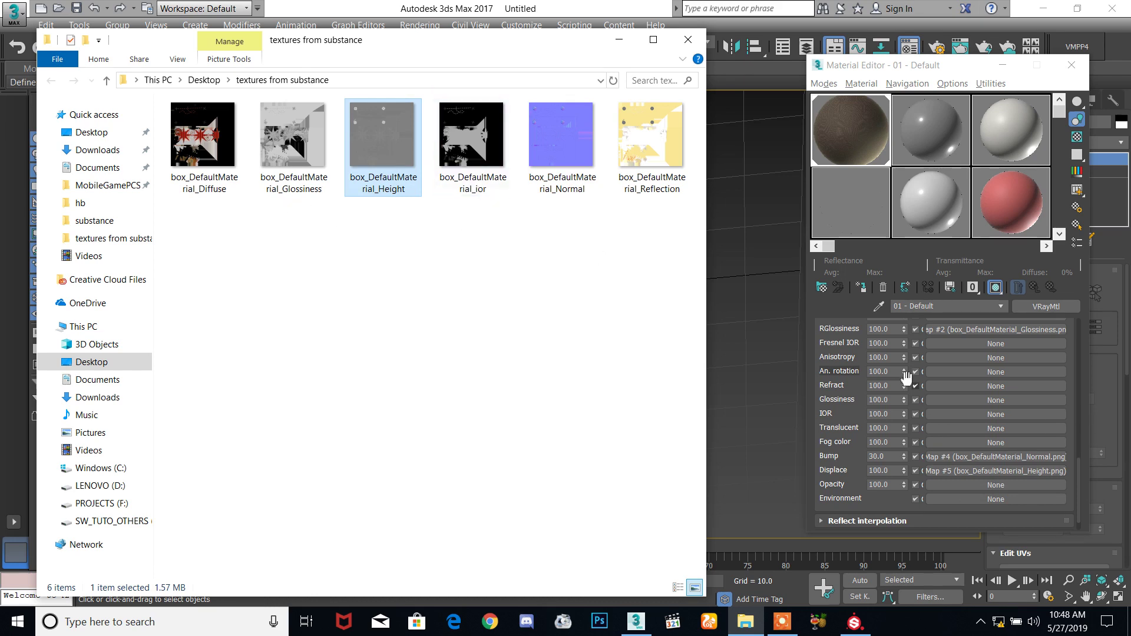
pyautogui.scroll(4, 834, 375)
pyautogui.scroll(2, 834, 375)
pyautogui.scroll(-1, 841, 463)
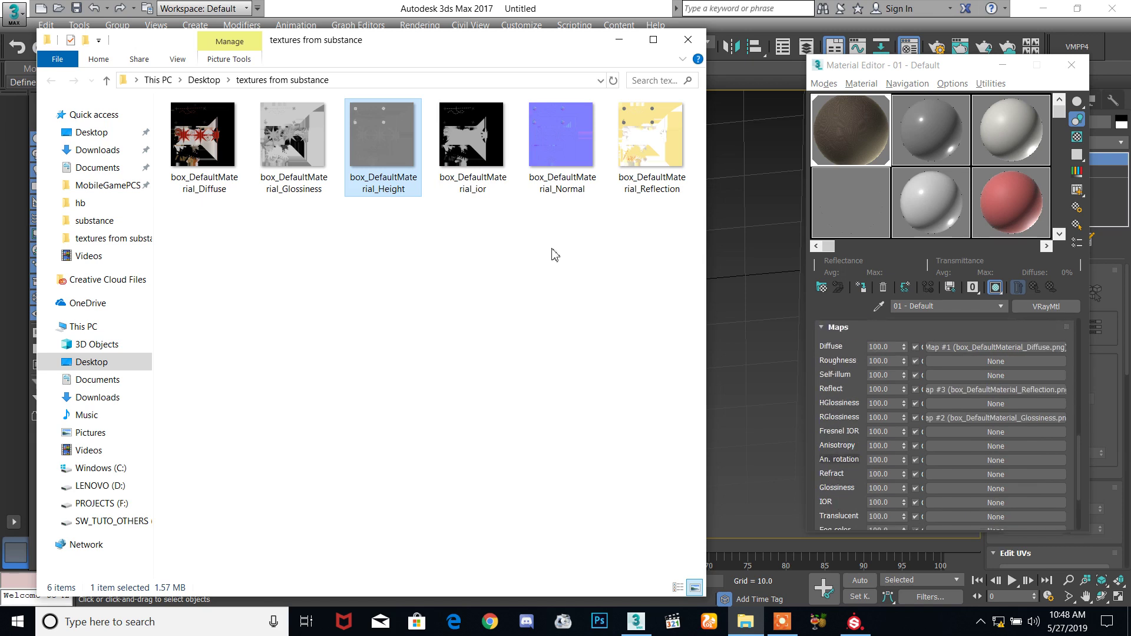
pyautogui.moveTo(478, 155); pyautogui.dragTo(966, 506)
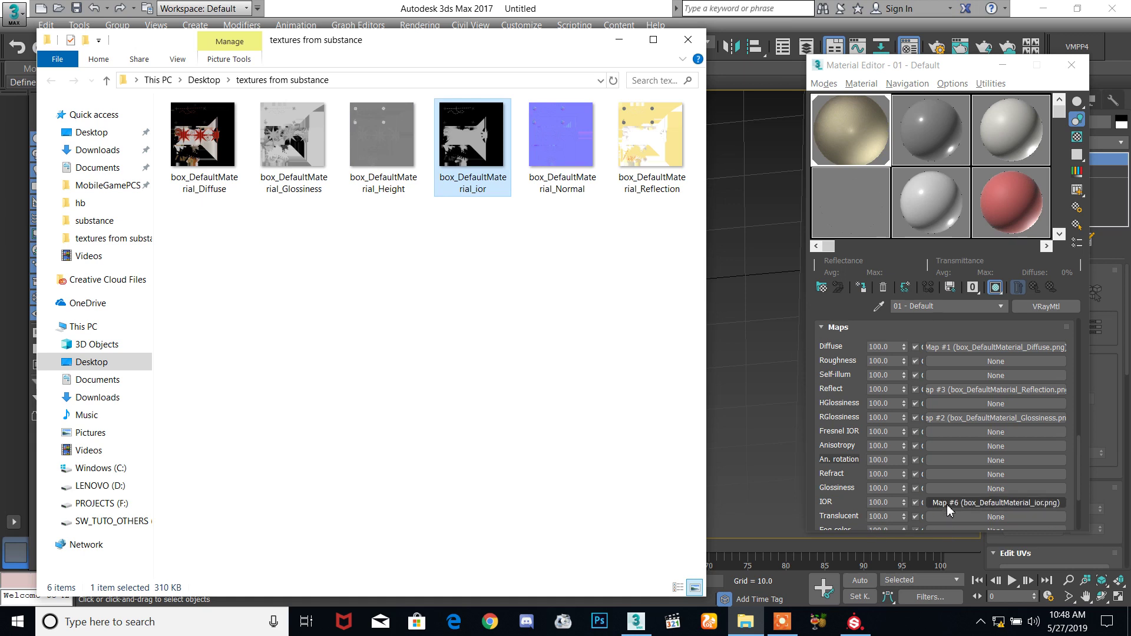
pyautogui.click(946, 450)
# - Copy the ior map into the VRayMtl's Fresnel IOR slot
pyautogui.moveTo(953, 432); pyautogui.dragTo(953, 432)
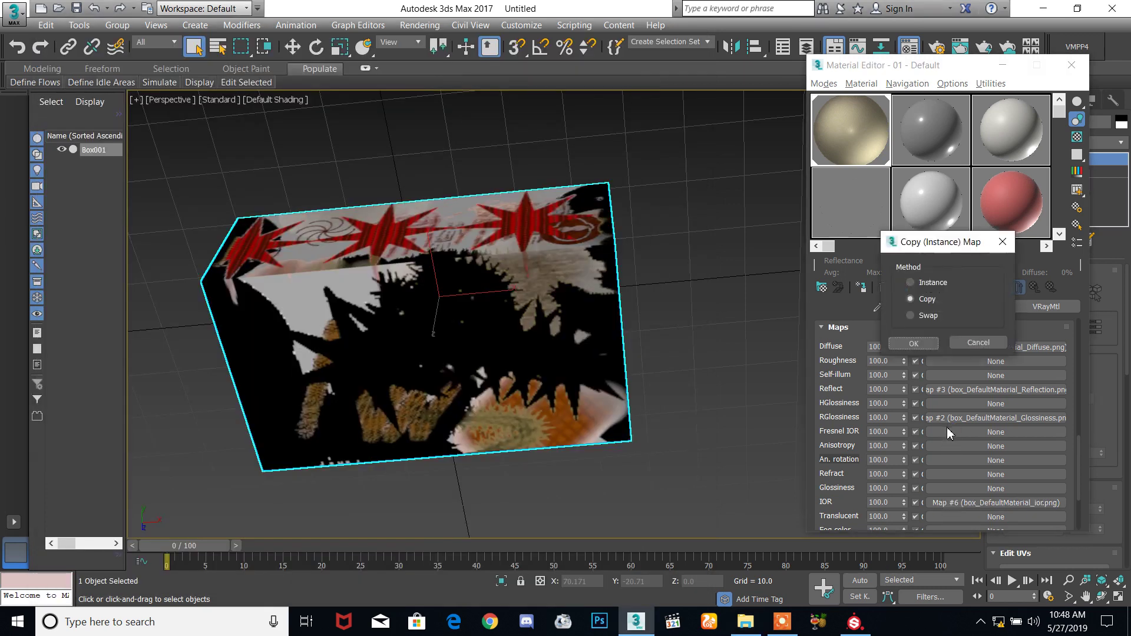
pyautogui.click(961, 342)
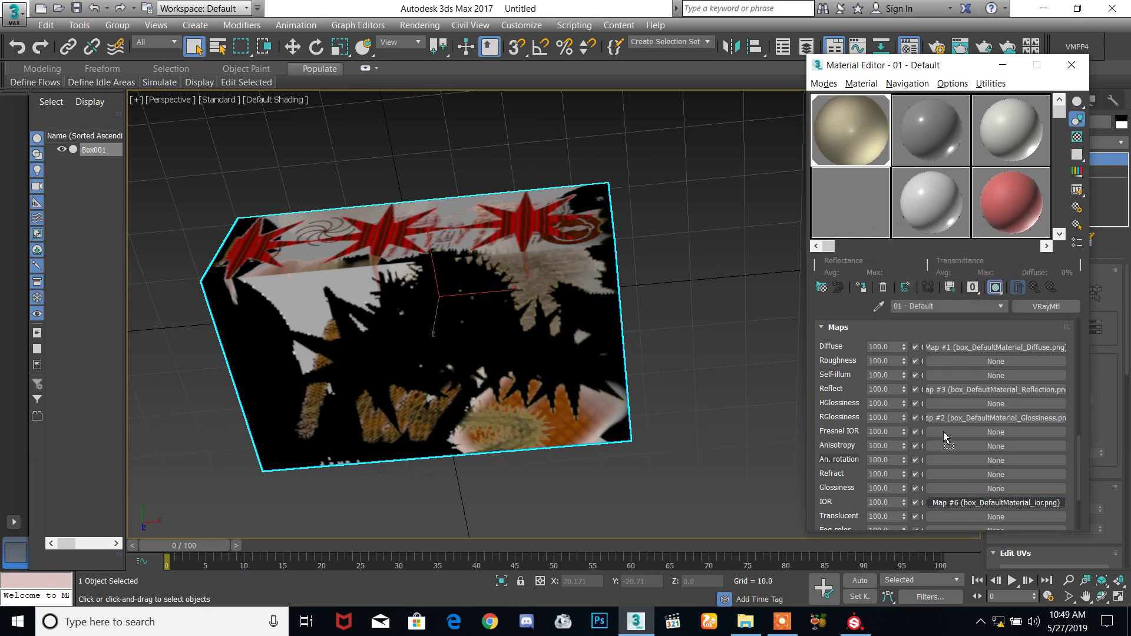
pyautogui.moveTo(945, 436); pyautogui.dragTo(945, 433)
pyautogui.click(929, 345)
# - Clear the IOR slot and orbit the viewport to see another side of the box
pyautogui.rightClick(945, 501)
pyautogui.click(977, 540)
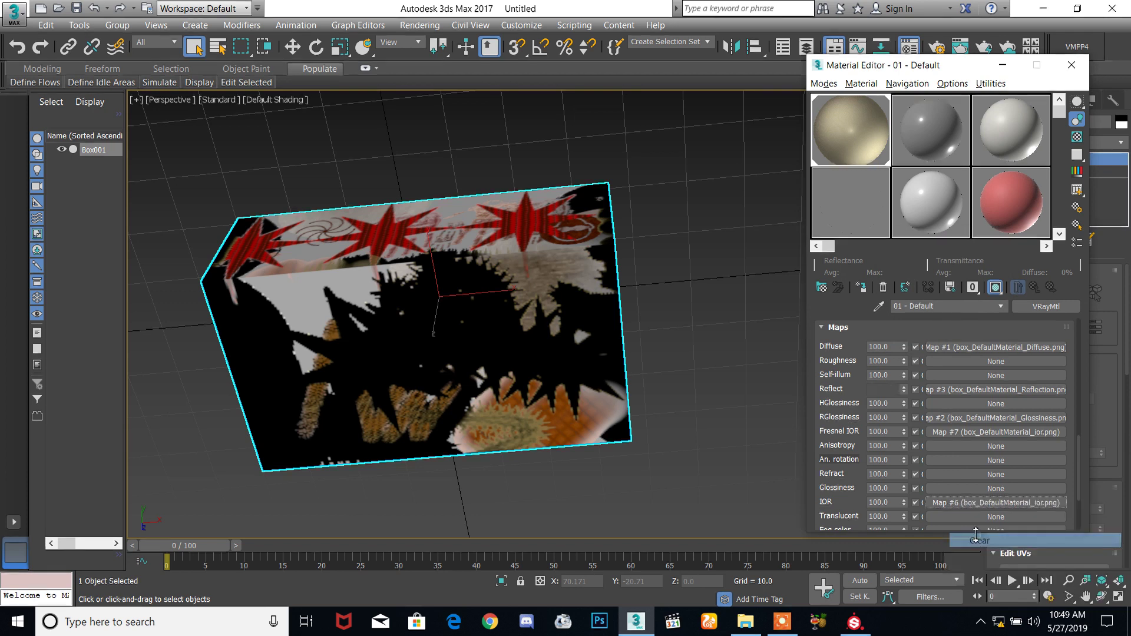
pyautogui.moveTo(599, 315); pyautogui.dragTo(585, 383)
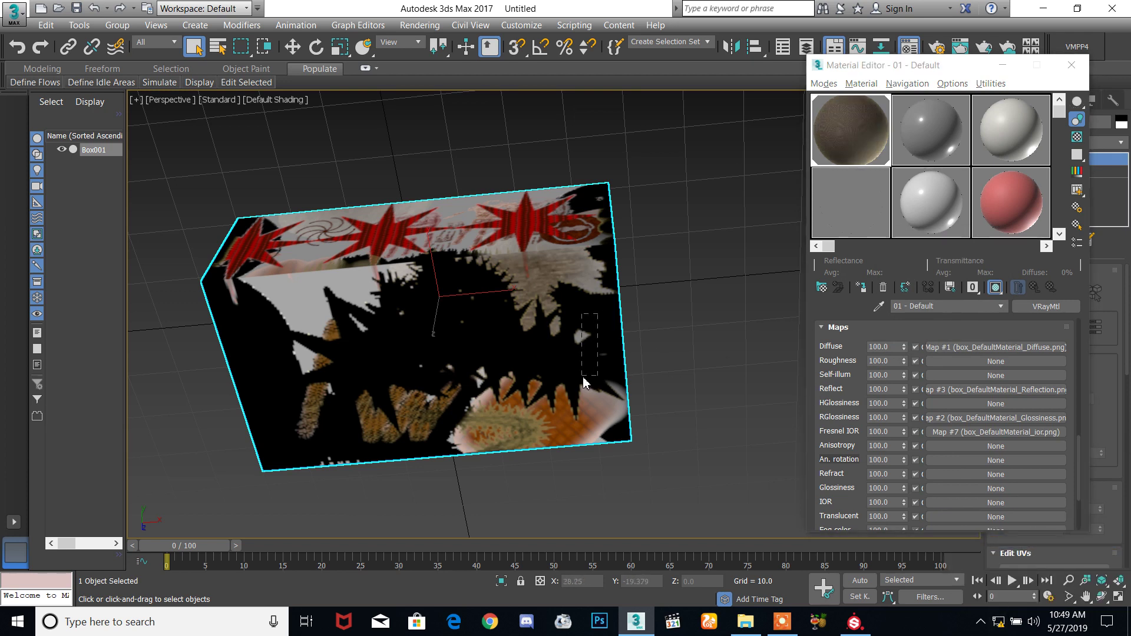
pyautogui.keyDown('alt'); pyautogui.moveTo(641, 344); pyautogui.dragTo(536, 194, button='middle'); pyautogui.keyUp('alt')
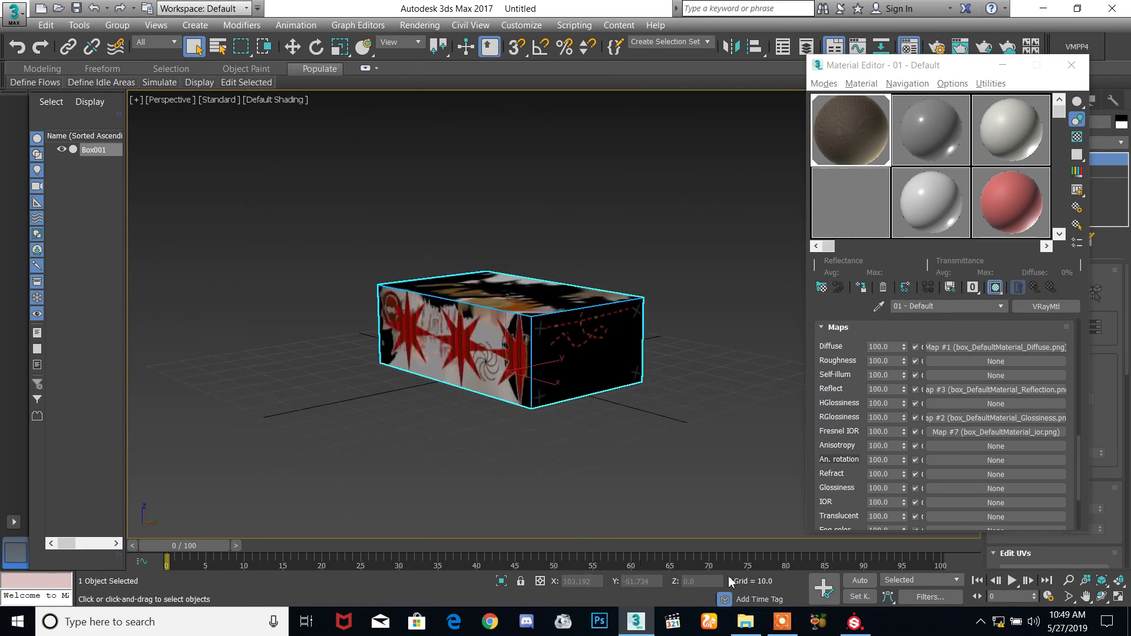
pyautogui.click(855, 622)
# - Paint a test stroke on the box in Substance Painter and undo it
pyautogui.moveTo(246, 170)
pyautogui.mouseDown()
pyautogui.moveTo(227, 184)
pyautogui.moveTo(211, 178)
pyautogui.mouseUp()
pyautogui.hotkey('ctrl', 'z')
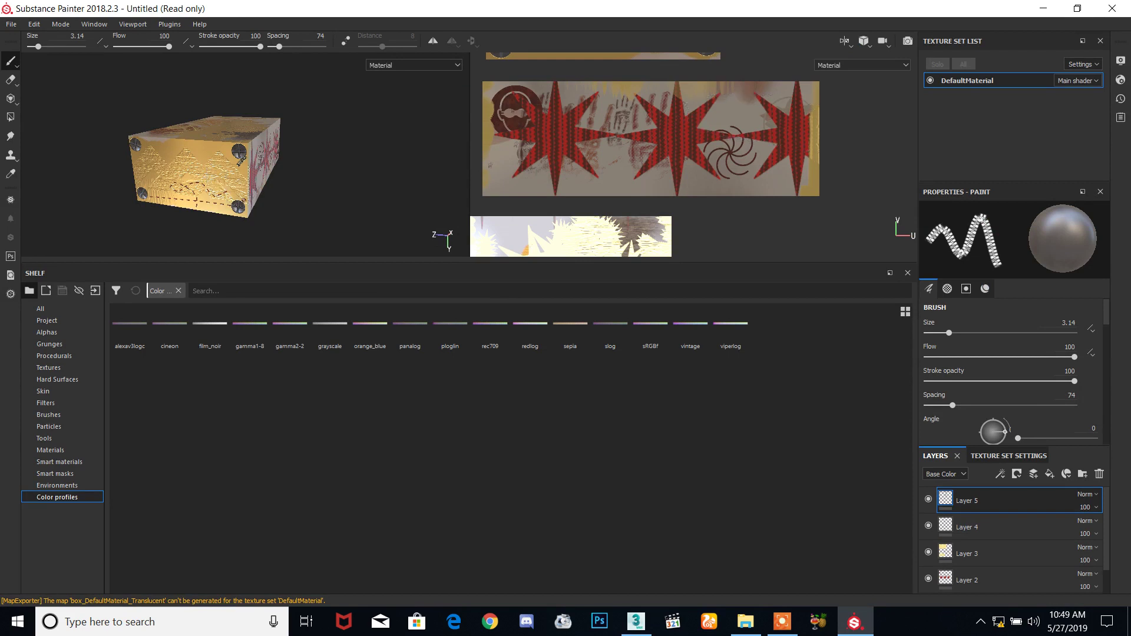
pyautogui.click(636, 622)
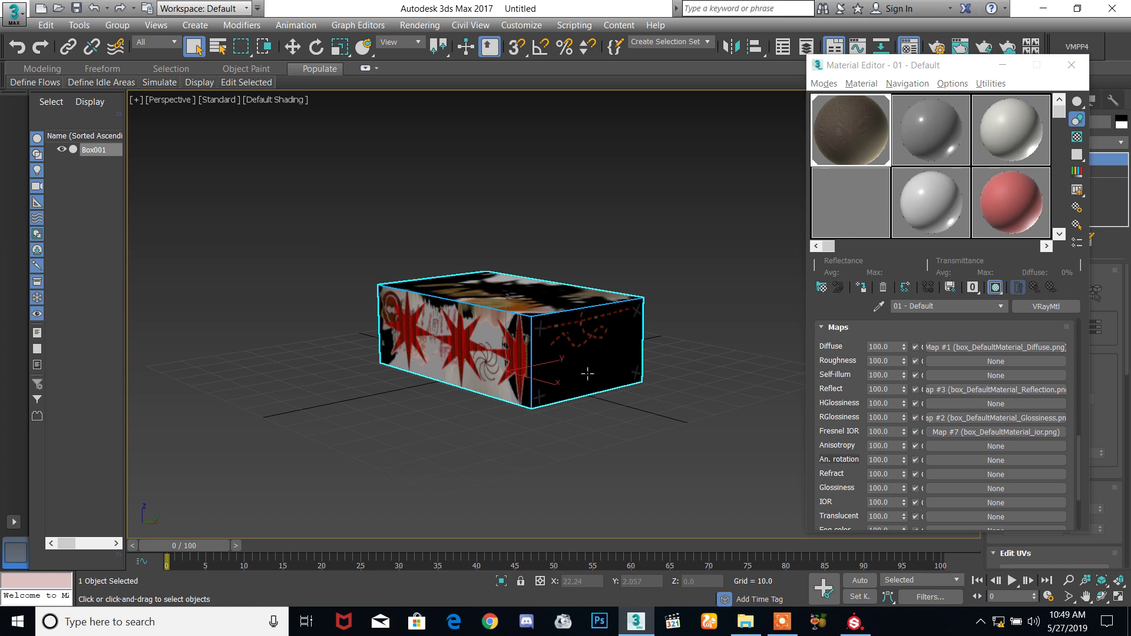
pyautogui.scroll(5, 494, 319)
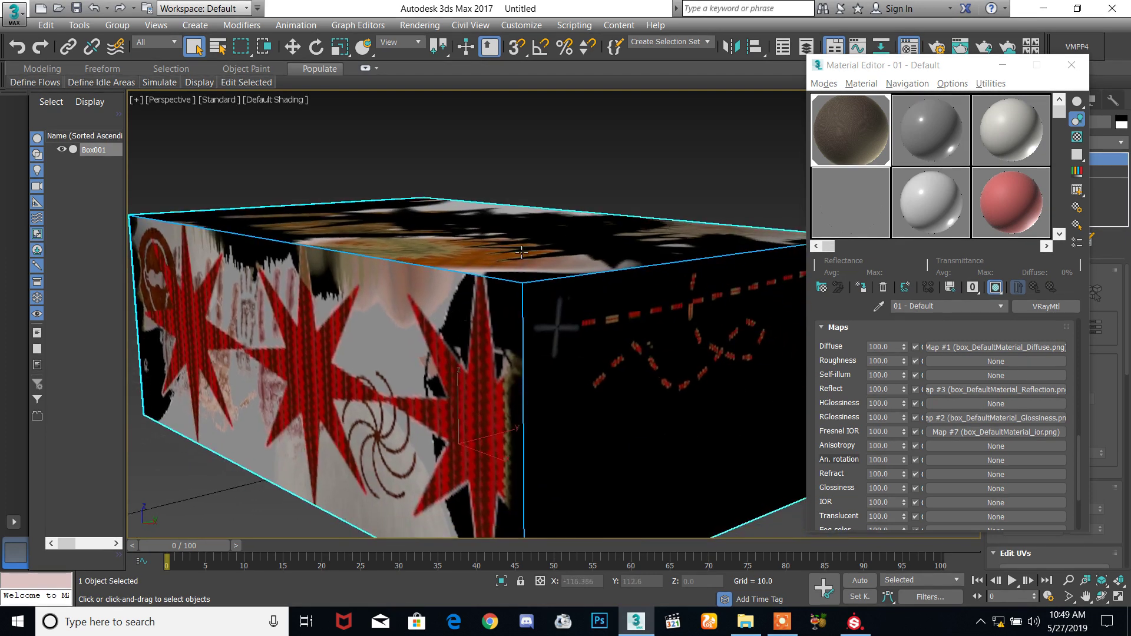
pyautogui.scroll(-5, 521, 257)
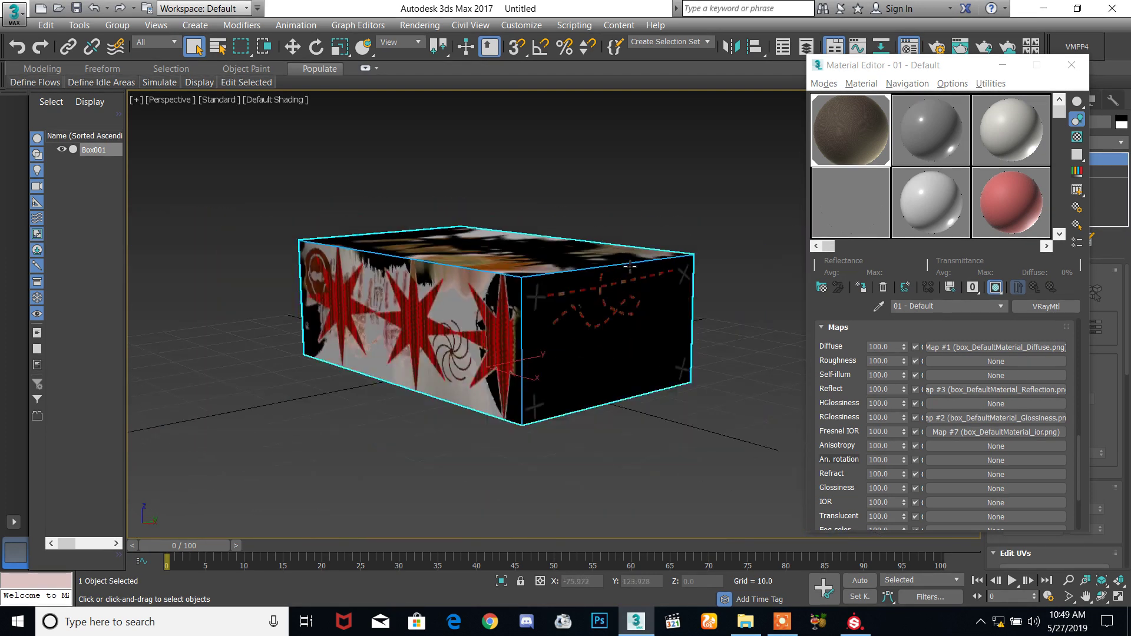
# - Review the exported Glossiness, Height, ior, Normal and Reflection textures, then minimize the folder window
pyautogui.click(745, 620)
pyautogui.moveTo(203, 134); pyautogui.dragTo(301, 160)
pyautogui.click(302, 160)
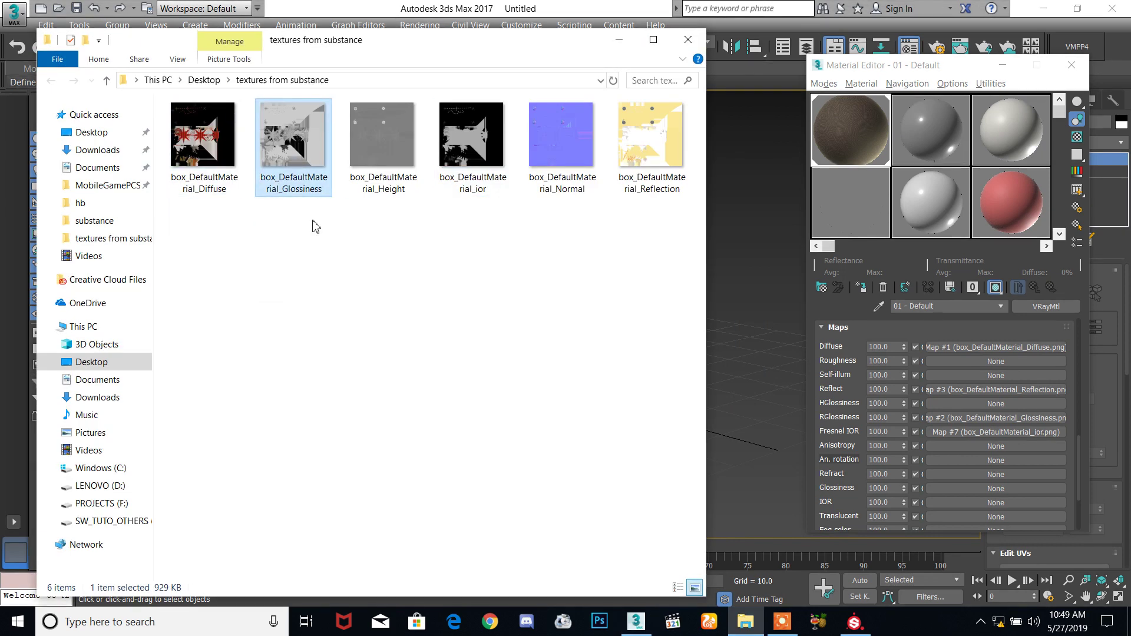
pyautogui.click(377, 155)
pyautogui.click(478, 155)
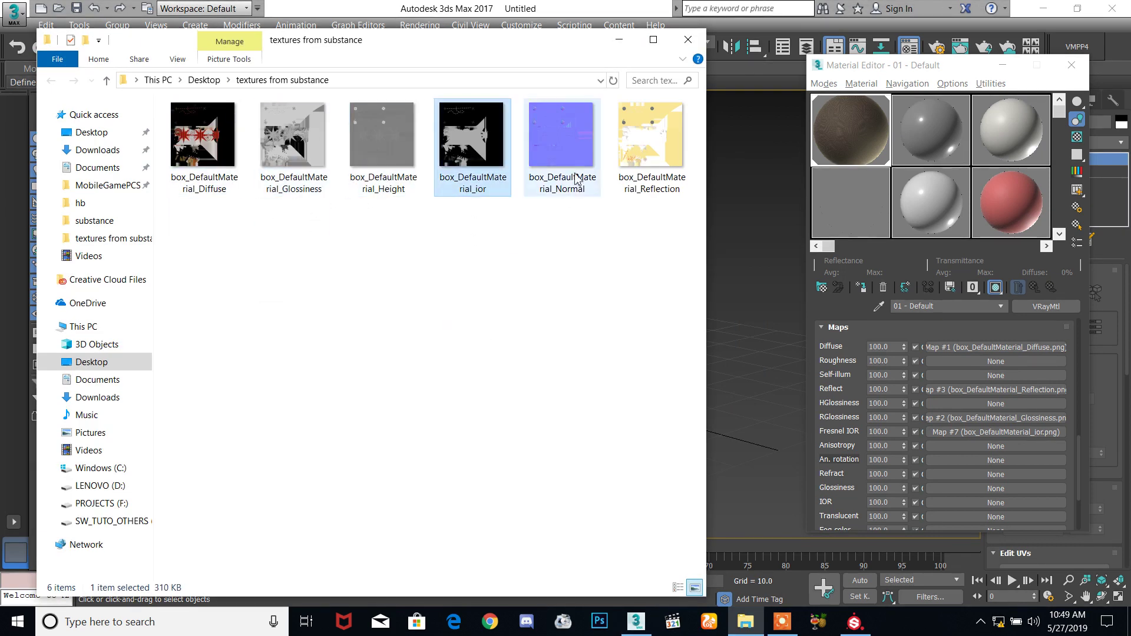
pyautogui.click(580, 176)
pyautogui.click(659, 142)
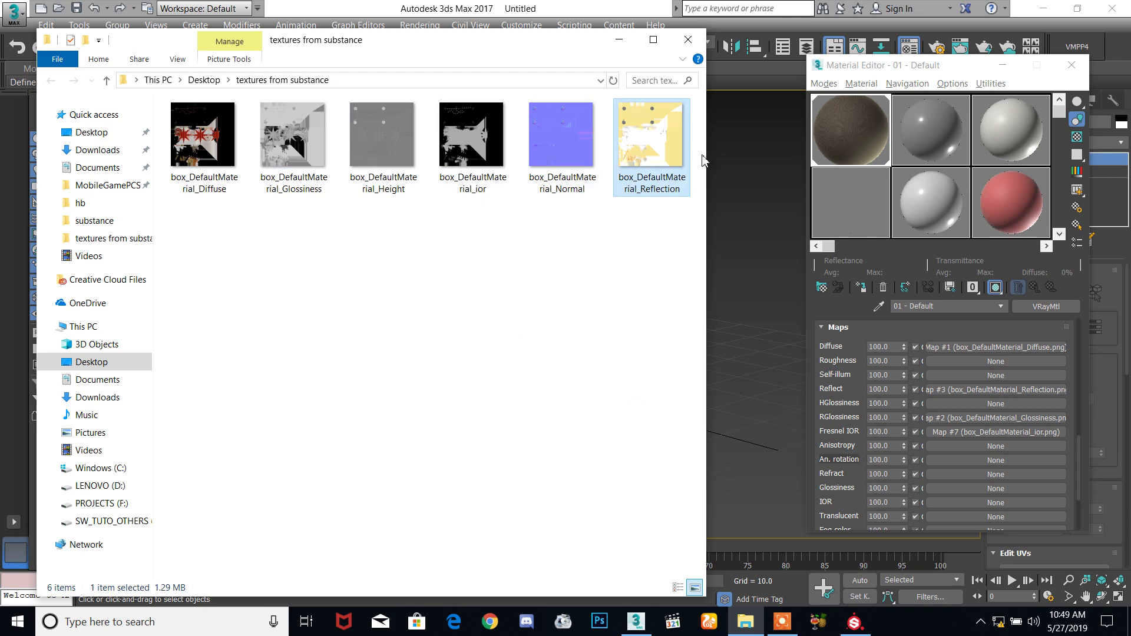
pyautogui.click(783, 624)
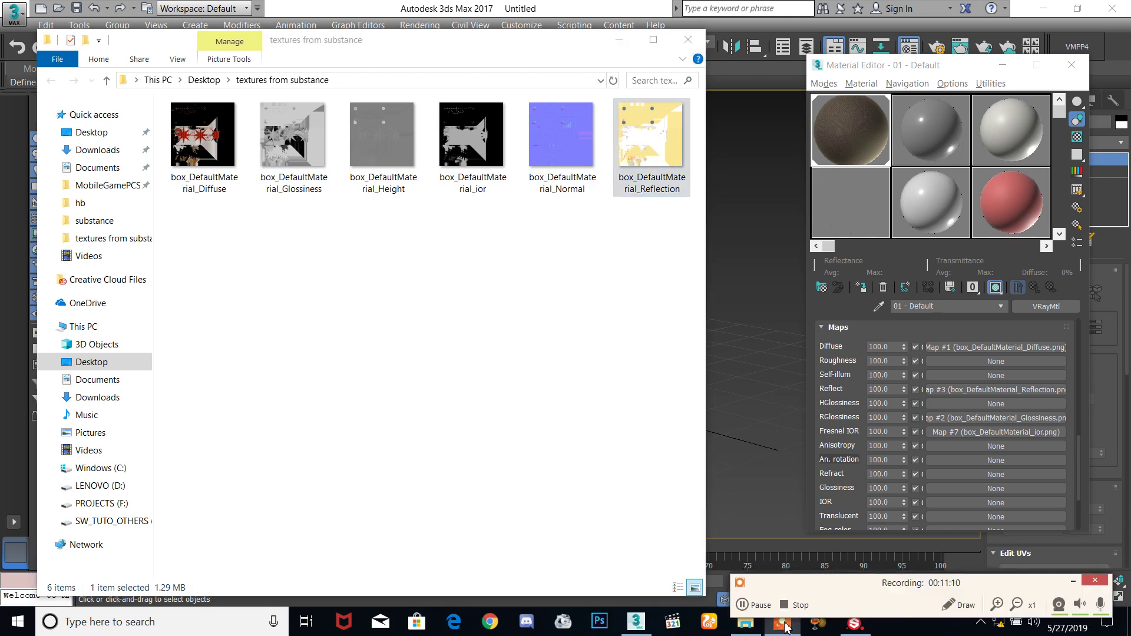
pyautogui.click(1073, 582)
pyautogui.click(620, 39)
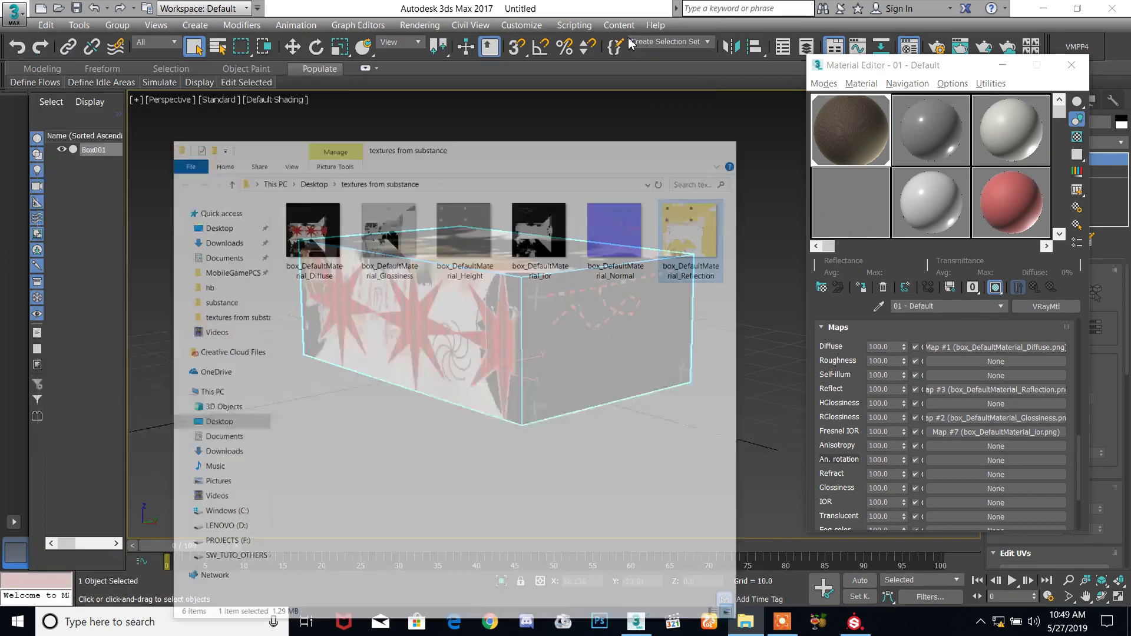
pyautogui.scroll(-4, 650, 292)
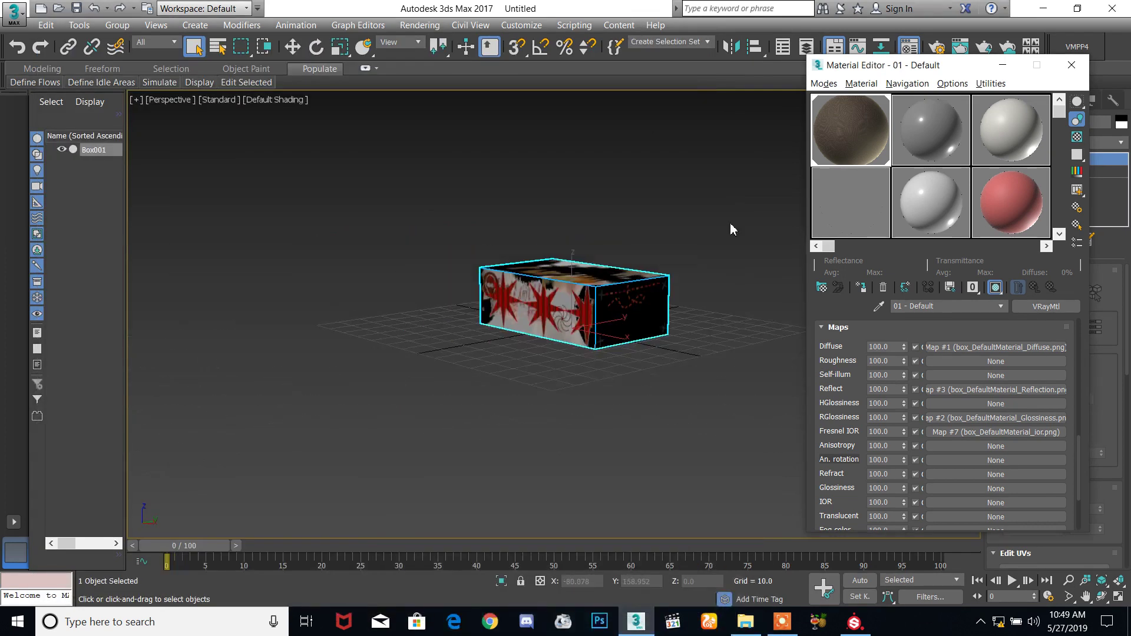
# - Create a V-Ray physical camera using the QuickVrayCamera script
pyautogui.click(1003, 65)
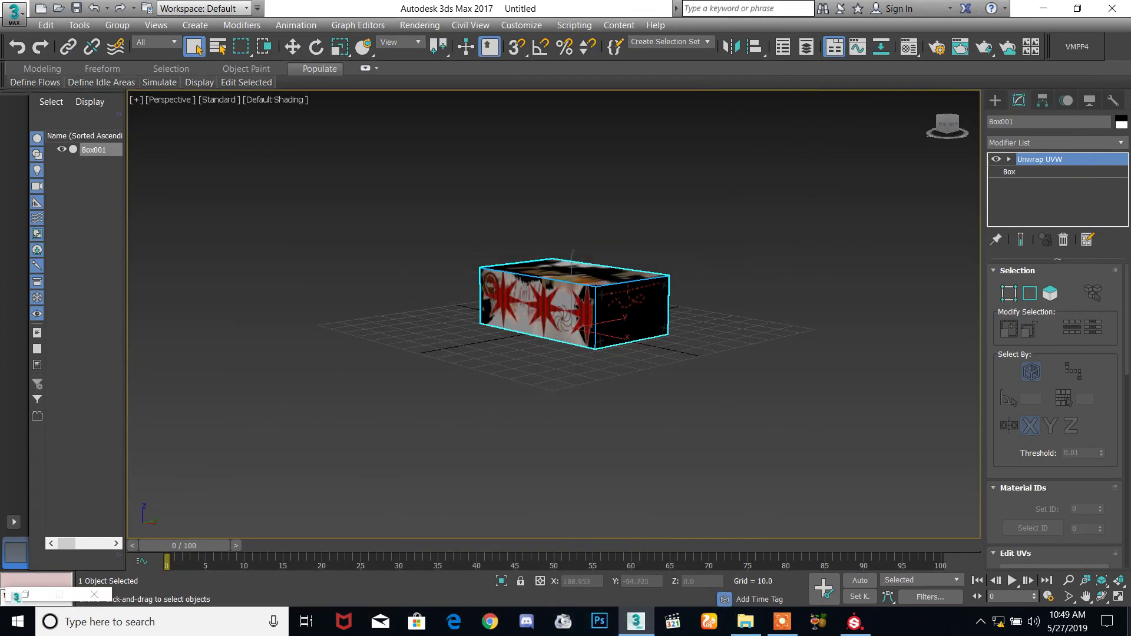
pyautogui.click(1043, 9)
pyautogui.moveTo(1091, 466); pyautogui.dragTo(619, 468)
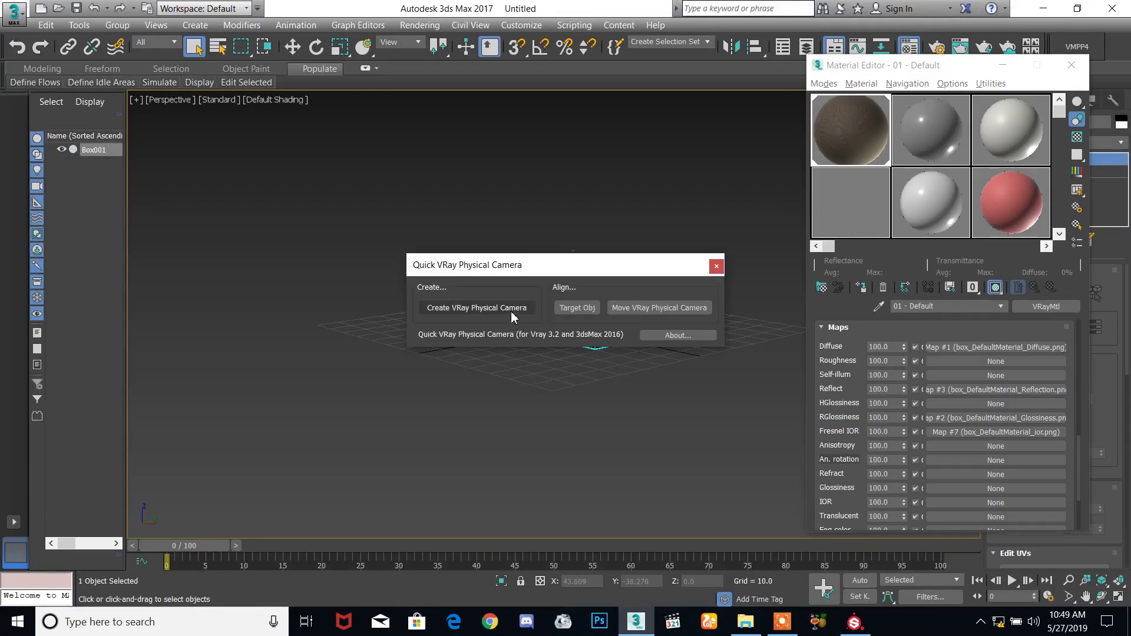
pyautogui.click(511, 308)
pyautogui.click(715, 267)
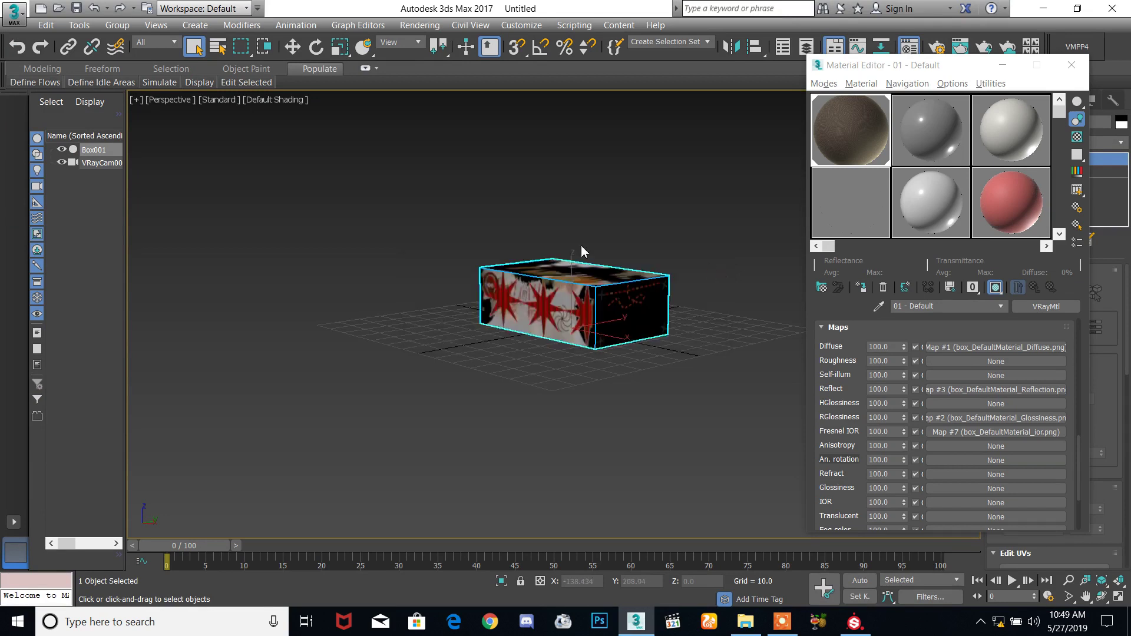
# - Rename the camera 'we', tilt it about 79 degrees and move it beside the box
pyautogui.click(96, 165)
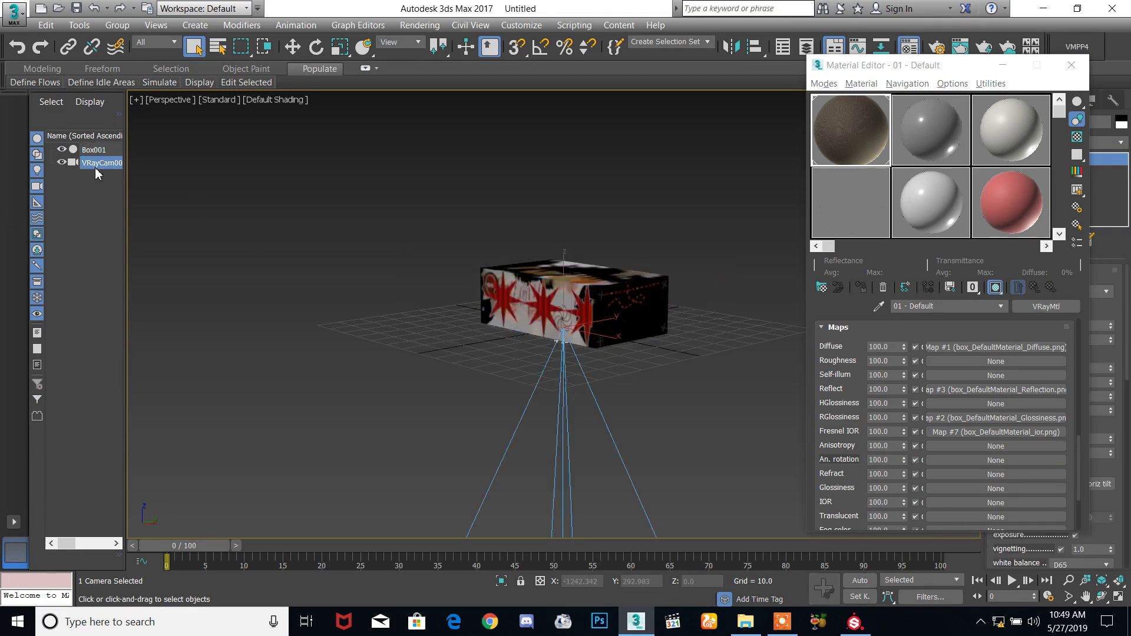
pyautogui.write('we')
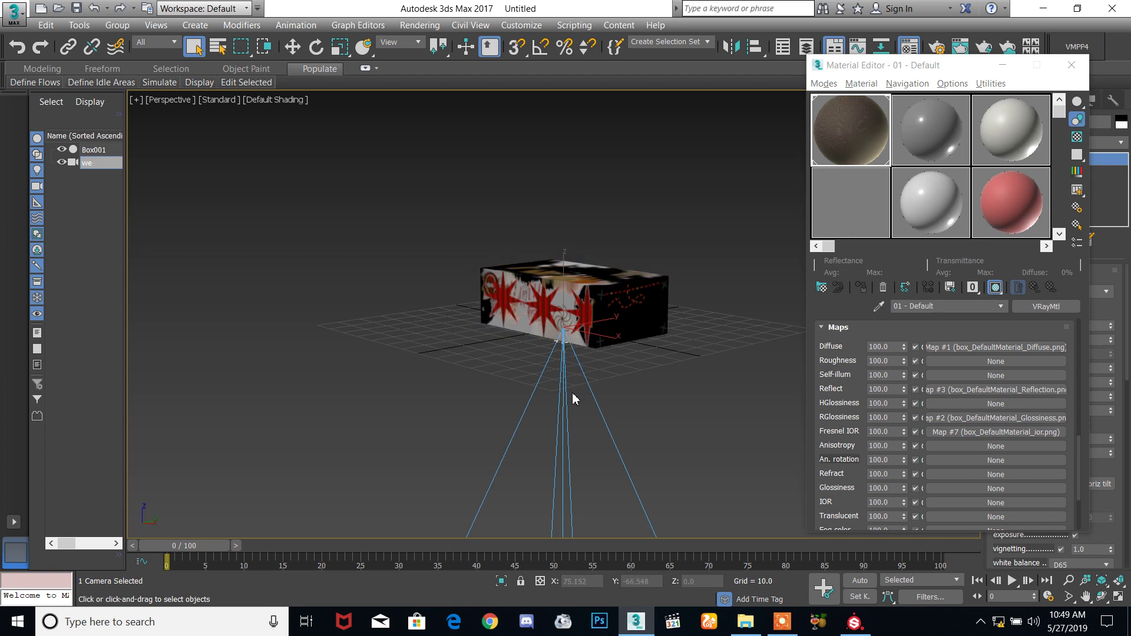
pyautogui.click(562, 418)
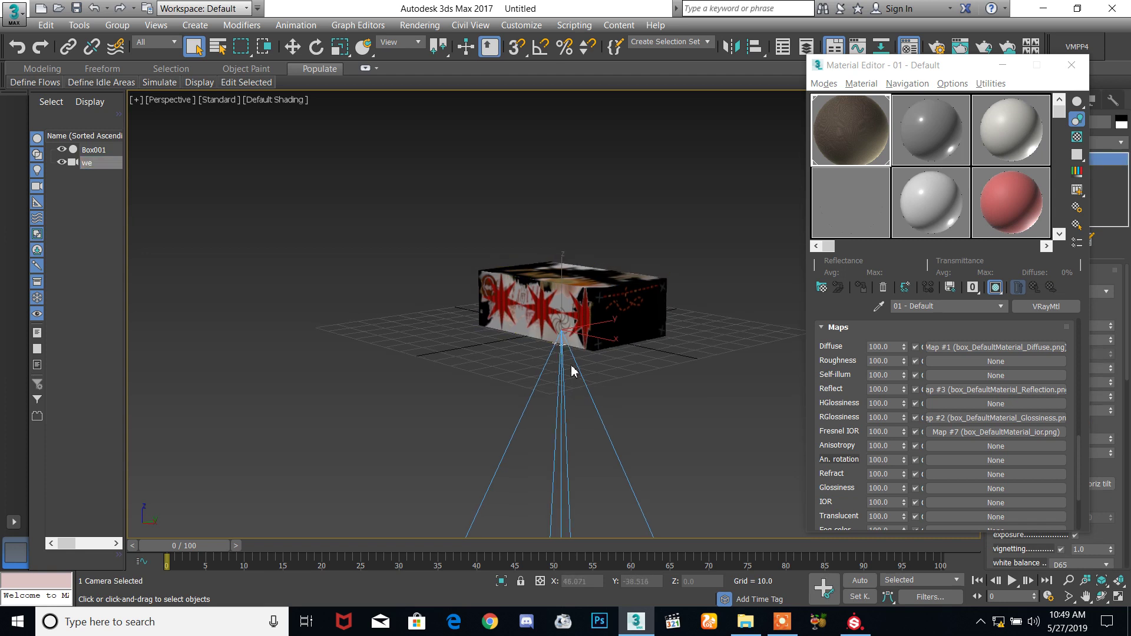
pyautogui.press('e')
pyautogui.moveTo(528, 309); pyautogui.dragTo(497, 404)
pyautogui.press('w')
pyautogui.moveTo(566, 333); pyautogui.dragTo(535, 378)
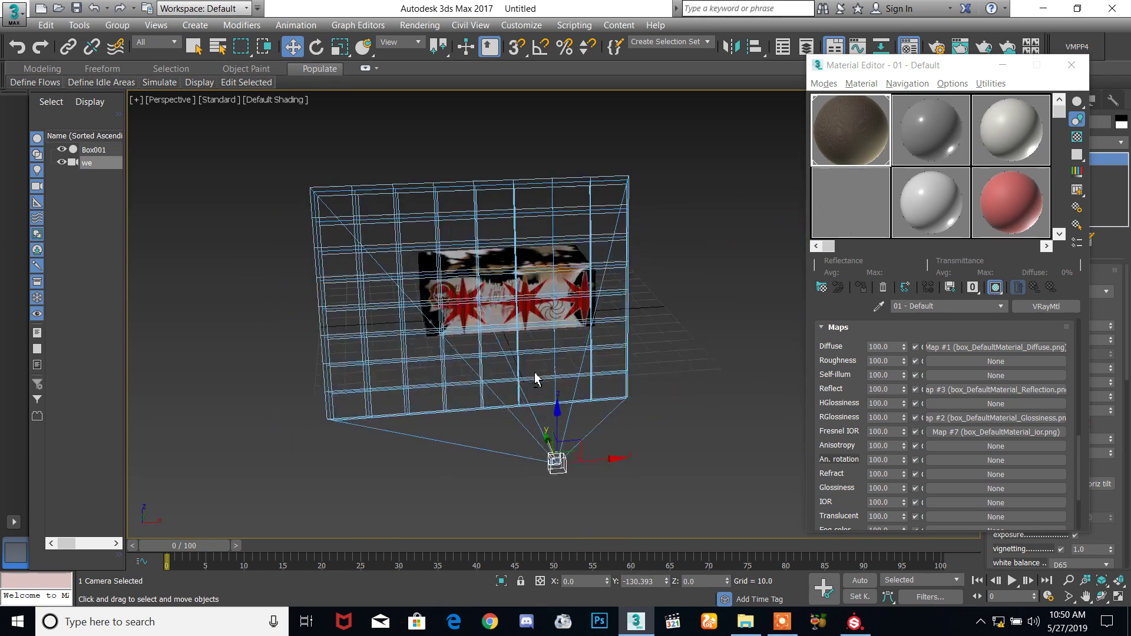
# - Look through the 'we' camera, slide Box001 along Y and orbit around it
pyautogui.press('c')
pyautogui.scroll(3, 589, 371)
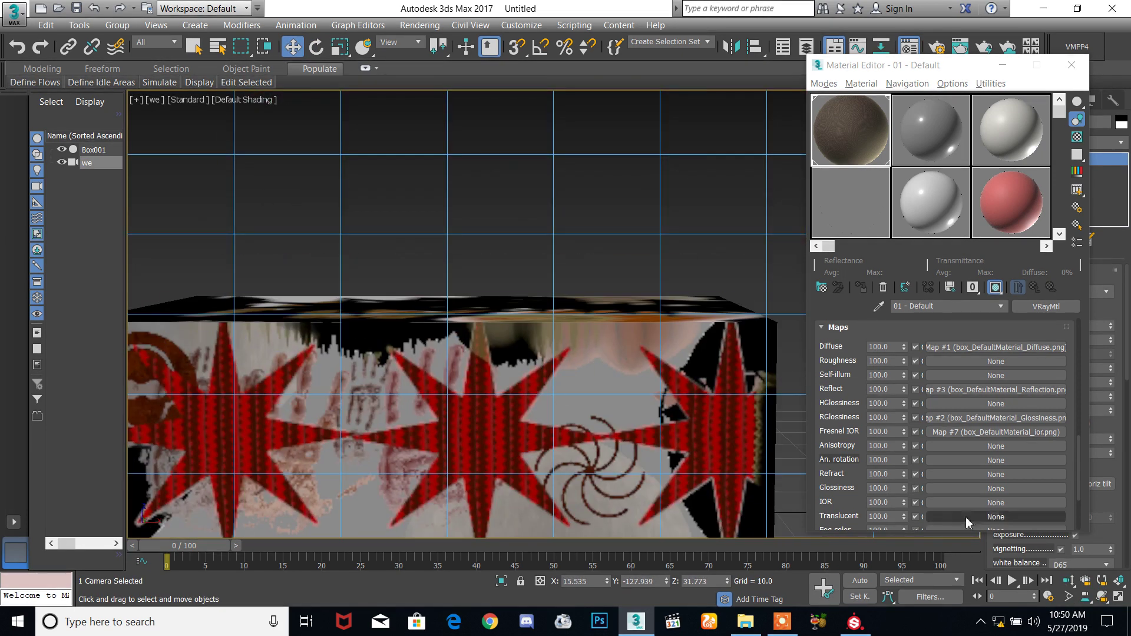
pyautogui.click(497, 399)
pyautogui.moveTo(498, 400); pyautogui.dragTo(958, 568)
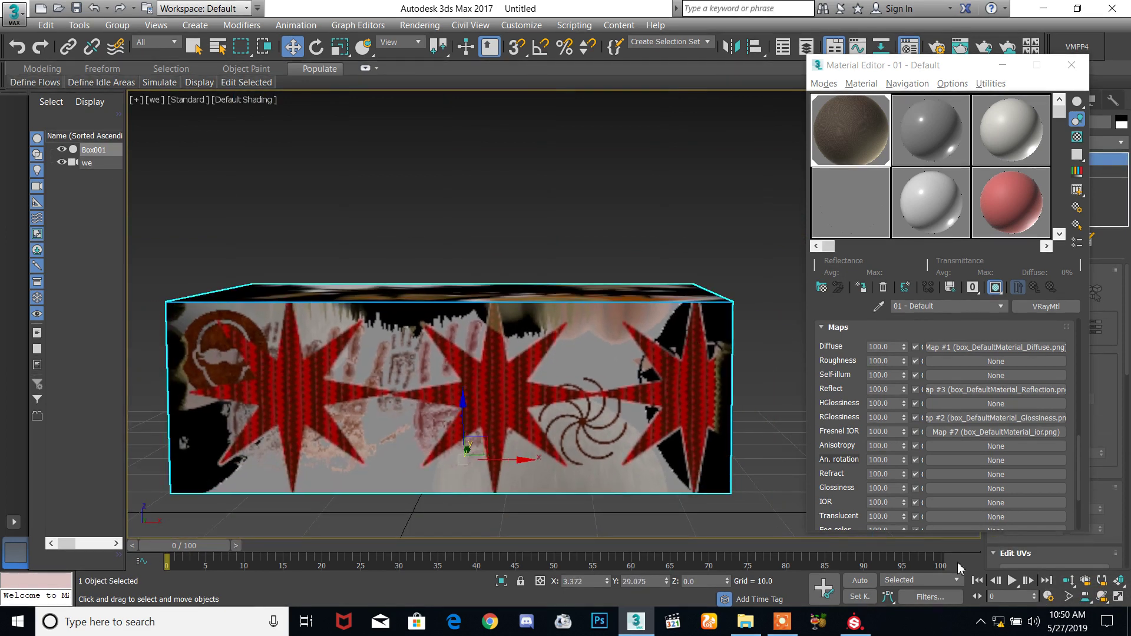
pyautogui.click(1099, 598)
pyautogui.moveTo(543, 349)
pyautogui.mouseDown()
pyautogui.moveTo(505, 346)
pyautogui.moveTo(576, 333)
pyautogui.moveTo(557, 359)
pyautogui.mouseUp()
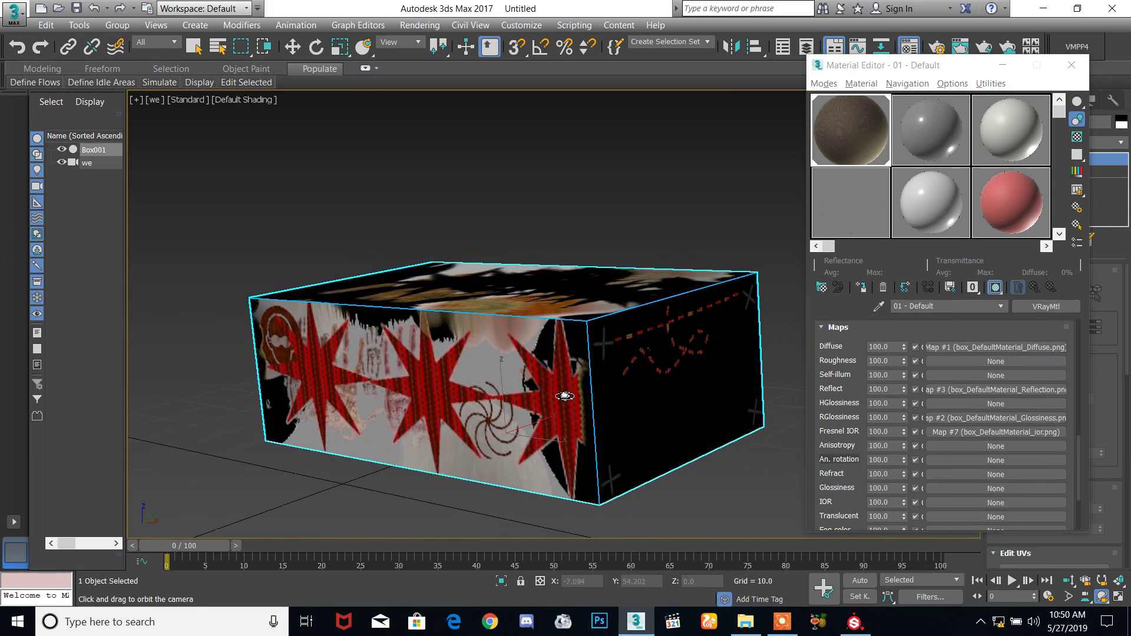
pyautogui.moveTo(648, 419); pyautogui.dragTo(656, 397)
# - Flip Box001 180 degrees with Angle Snap and raise it to Z 22.103
pyautogui.press('e')
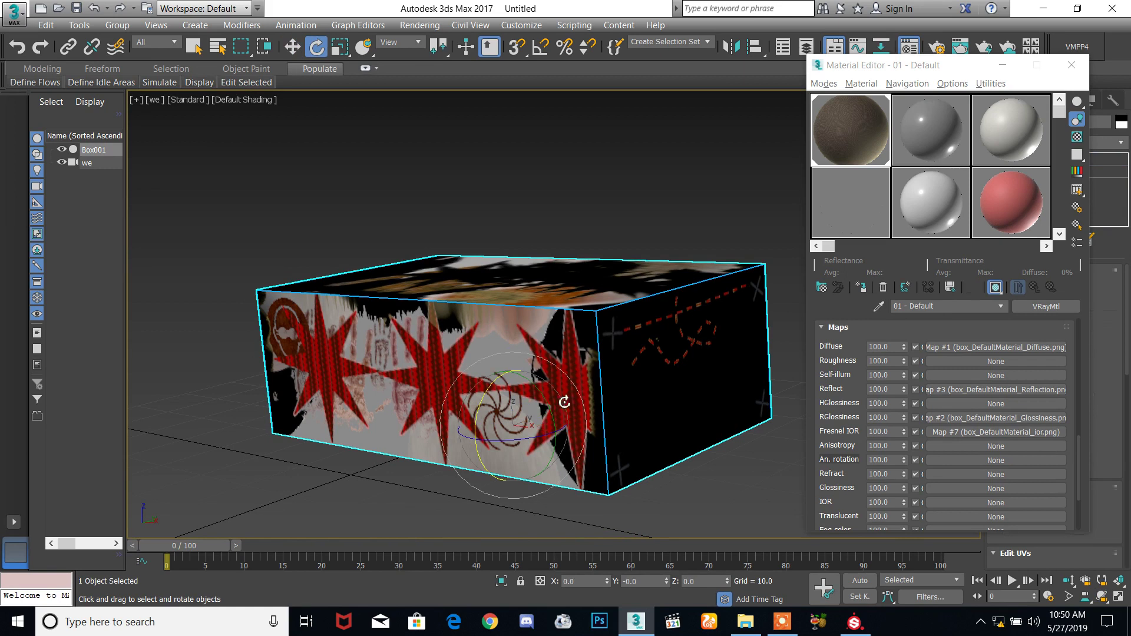
pyautogui.moveTo(538, 415); pyautogui.dragTo(529, 294)
pyautogui.moveTo(543, 405); pyautogui.dragTo(413, 259)
pyautogui.rightClick(412, 259)
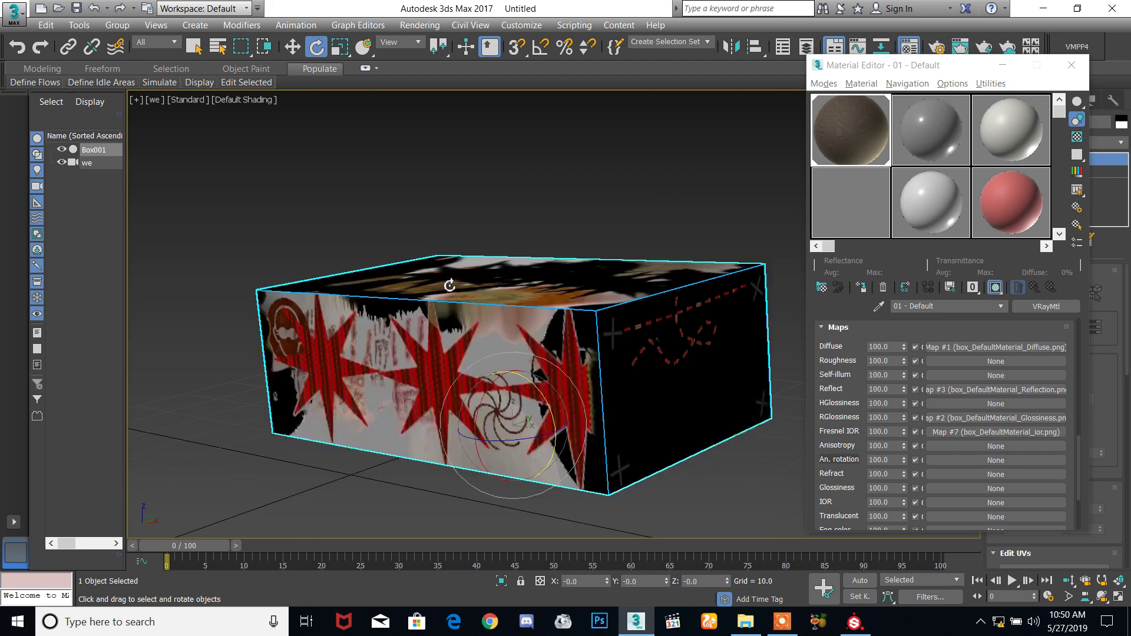
pyautogui.press('a')
pyautogui.moveTo(548, 405); pyautogui.dragTo(505, 308)
pyautogui.press('s')
pyautogui.press('a')
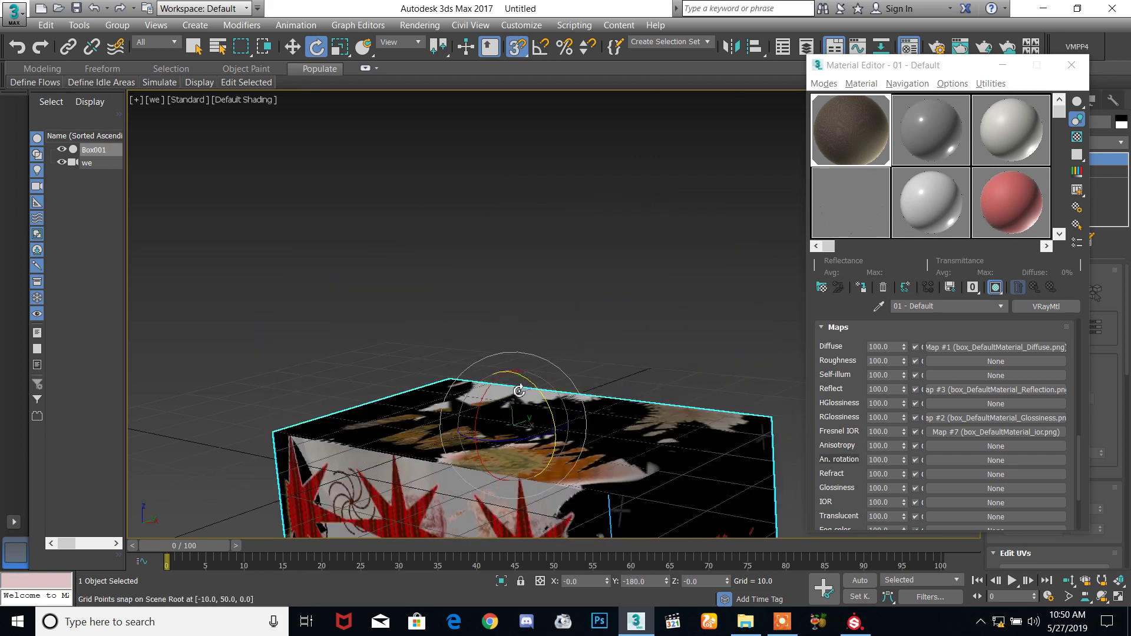
pyautogui.press('w')
pyautogui.press('s')
pyautogui.moveTo(511, 379); pyautogui.dragTo(532, 245)
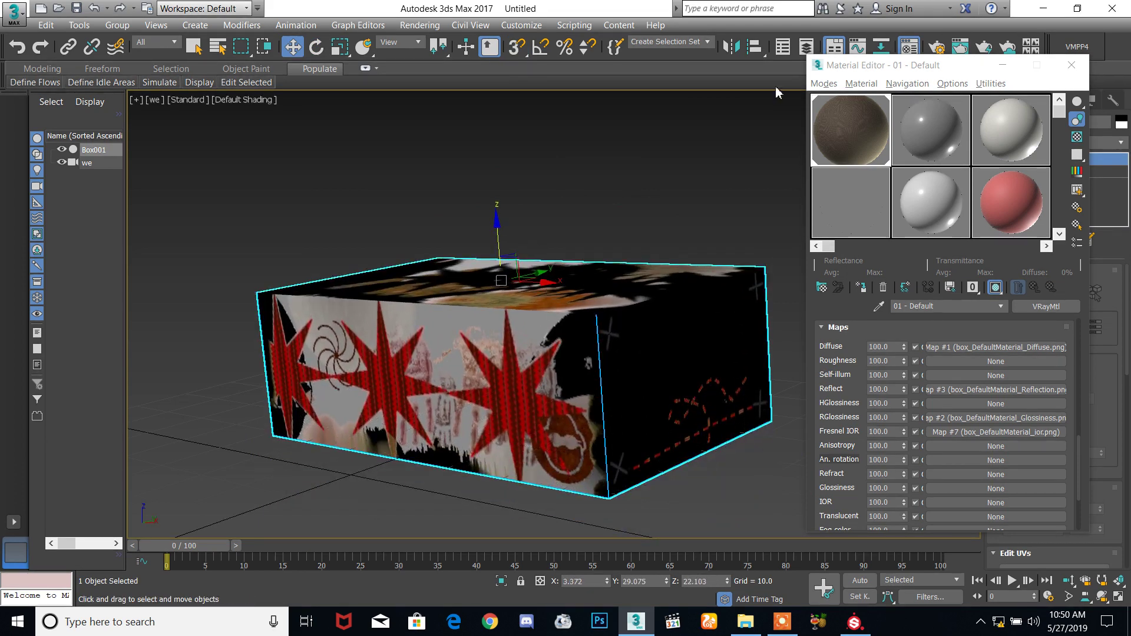
# - Start a render, close the Material Editor, and switch the Lights category to VRay
pyautogui.click(984, 47)
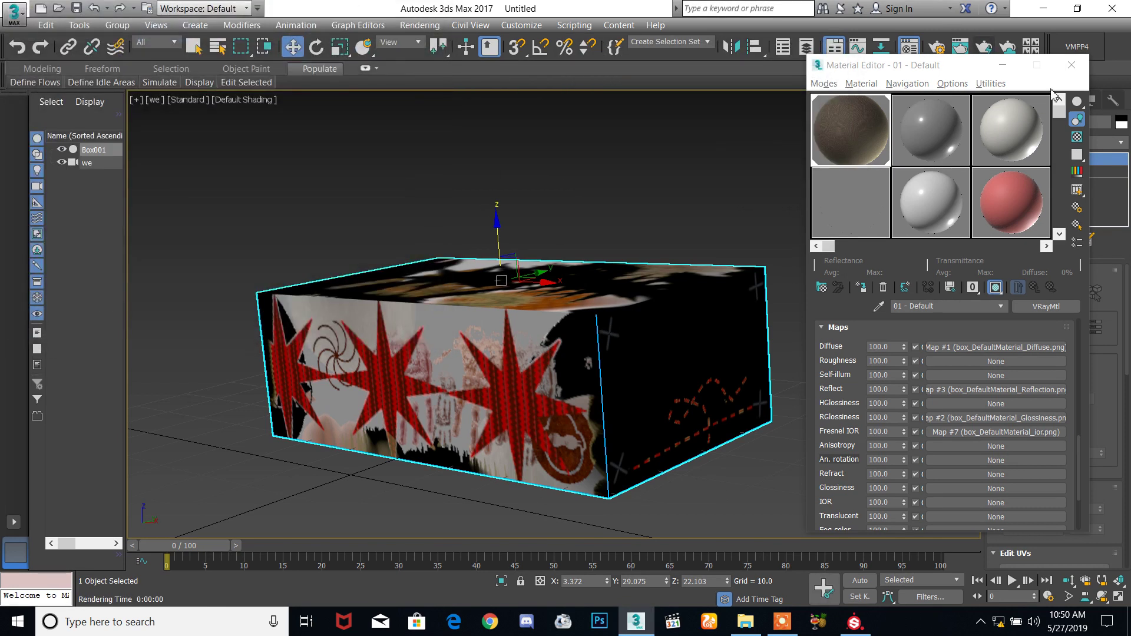
pyautogui.click(1072, 64)
pyautogui.click(996, 100)
pyautogui.click(1031, 121)
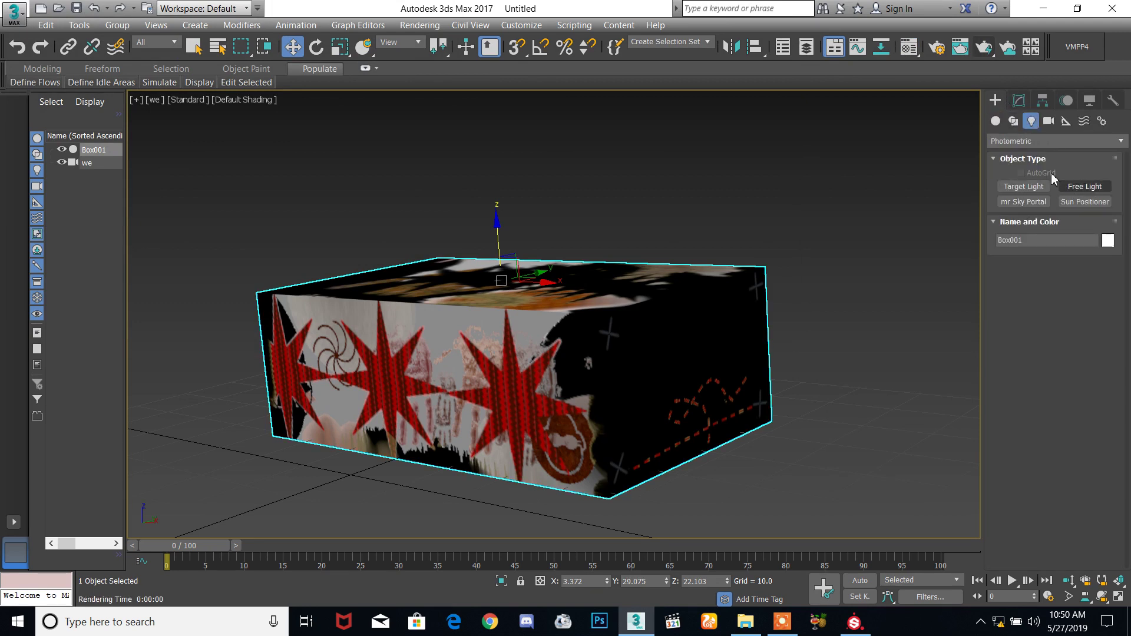
pyautogui.click(1040, 142)
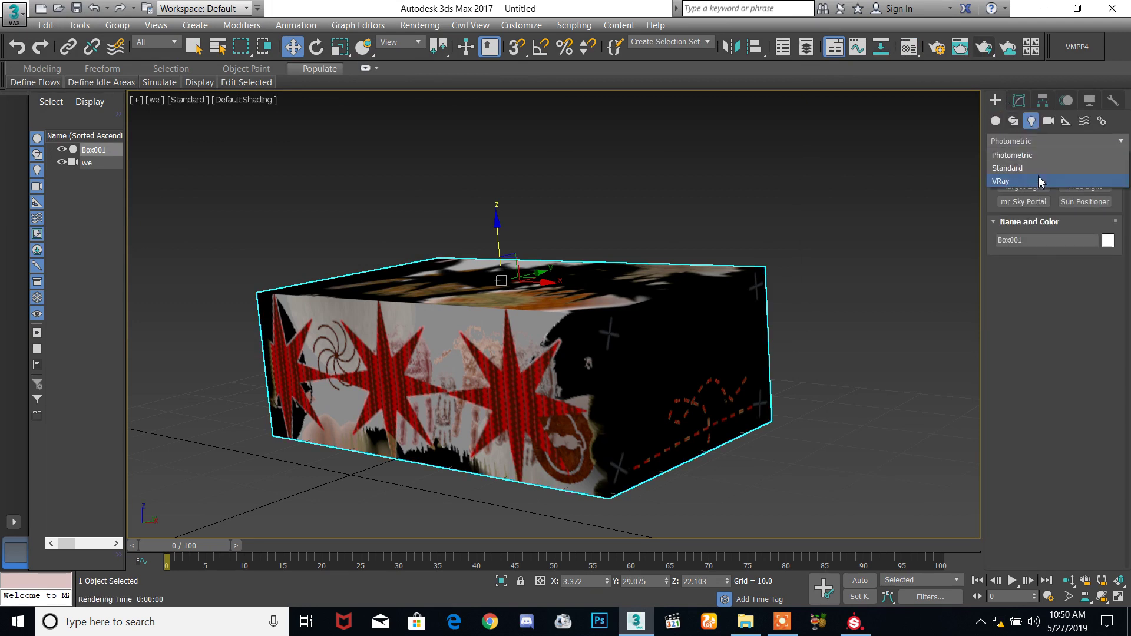
pyautogui.click(1011, 168)
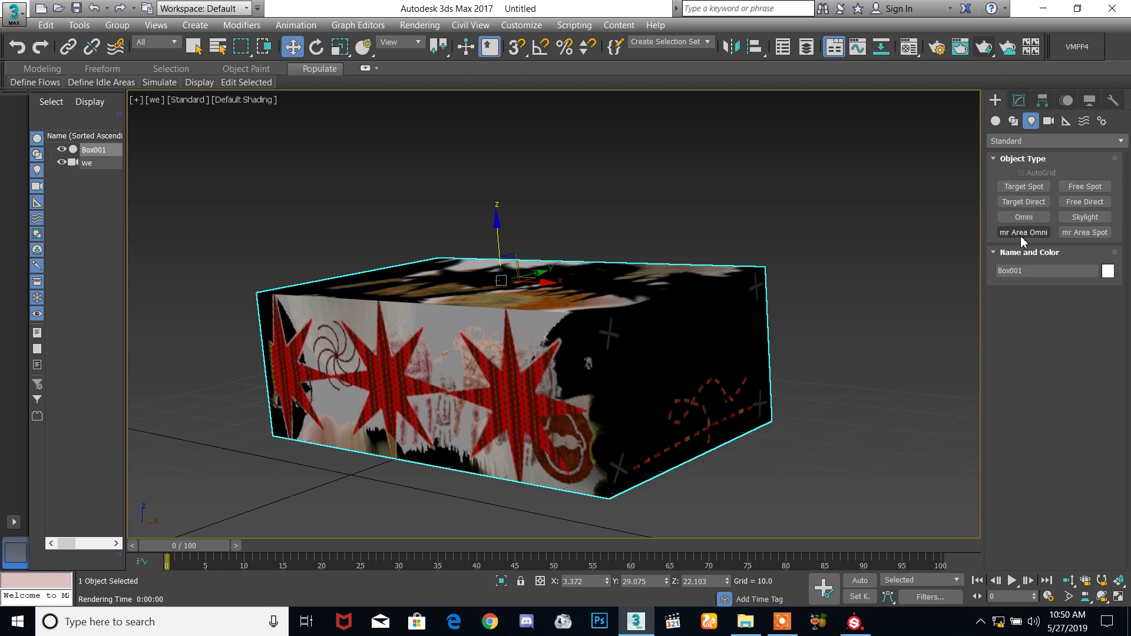
pyautogui.click(1040, 141)
pyautogui.click(1040, 182)
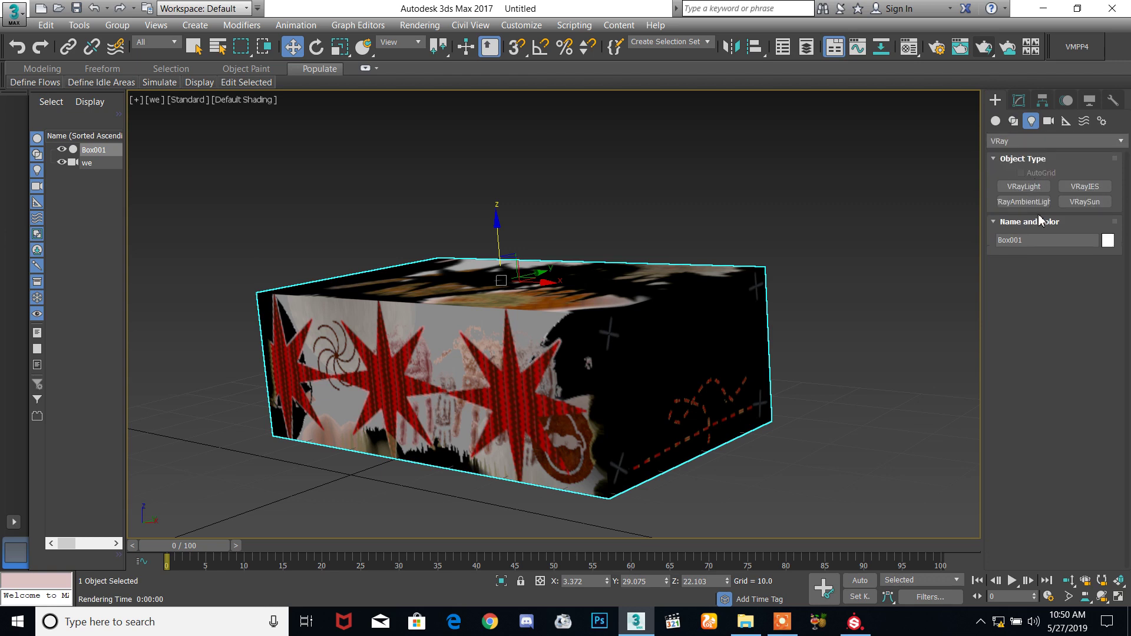
# - Draw a VRayLight plane beside the box, lift it off the ground, and open render settings
pyautogui.click(1024, 186)
pyautogui.moveTo(250, 454); pyautogui.dragTo(272, 518)
pyautogui.press('w')
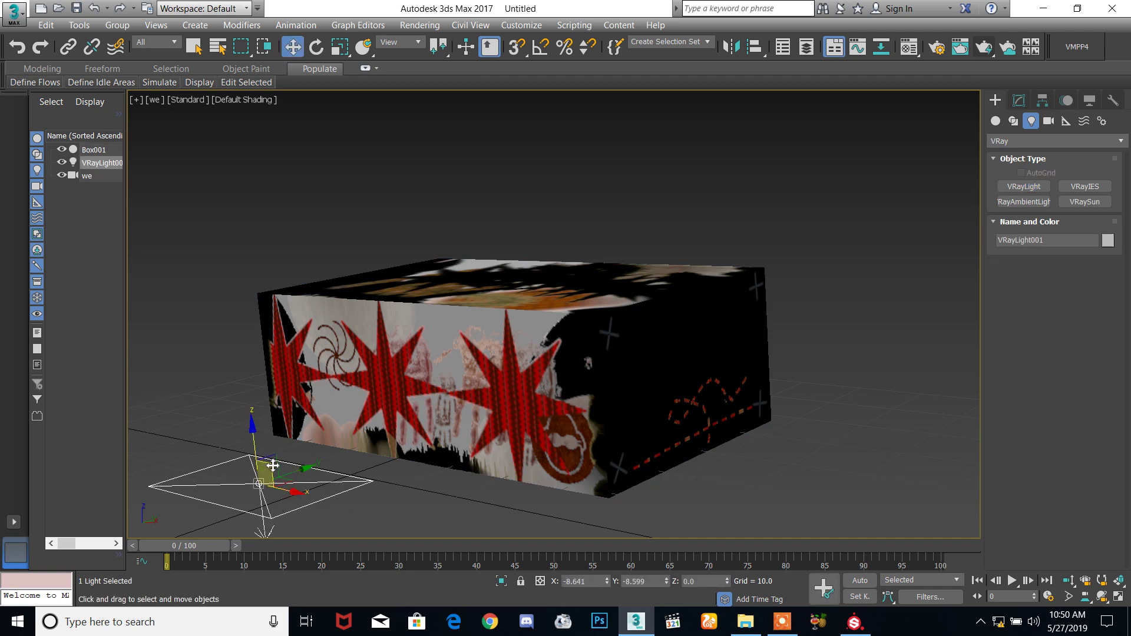
pyautogui.moveTo(271, 463); pyautogui.dragTo(180, 301)
pyautogui.press('e')
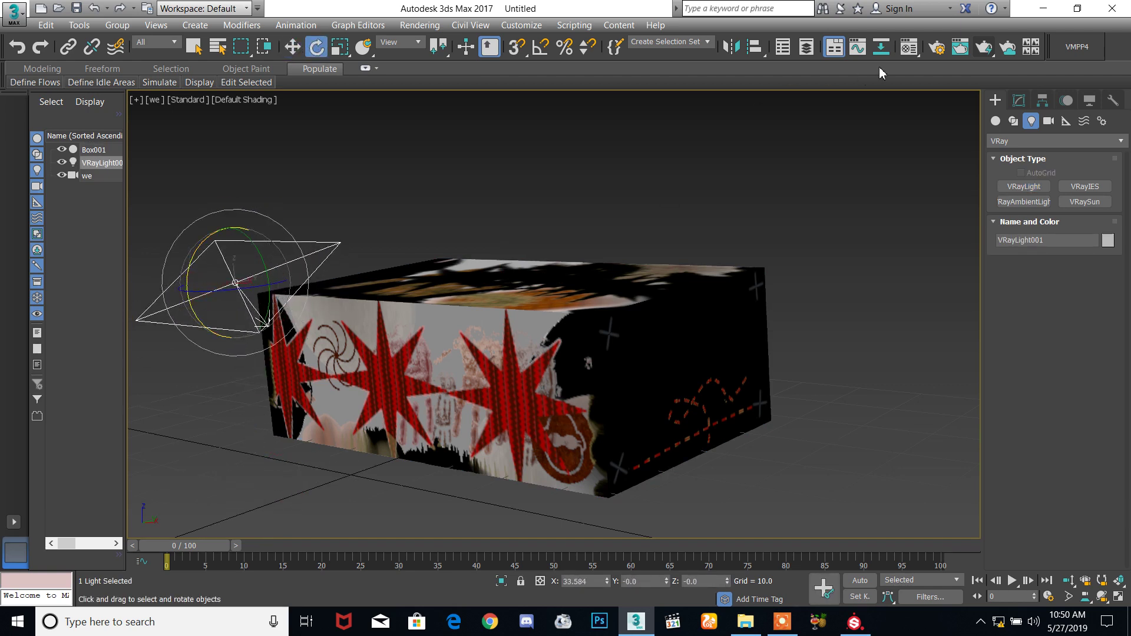
pyautogui.click(986, 50)
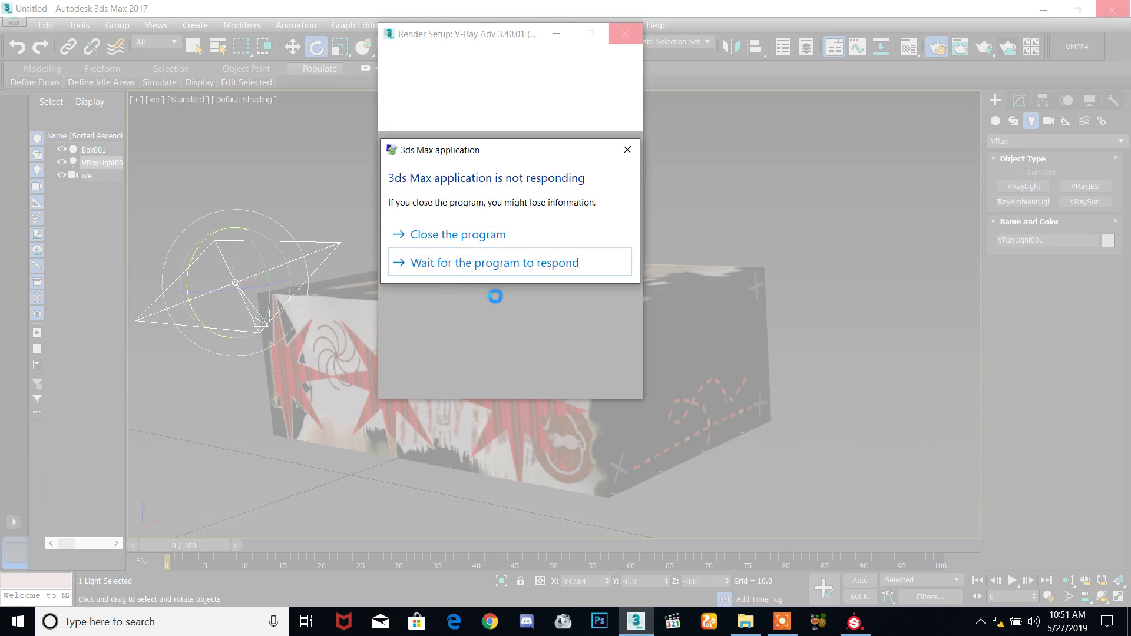
# - Close the A360 cloud render settings and clear the failed render's error messages
pyautogui.click(783, 622)
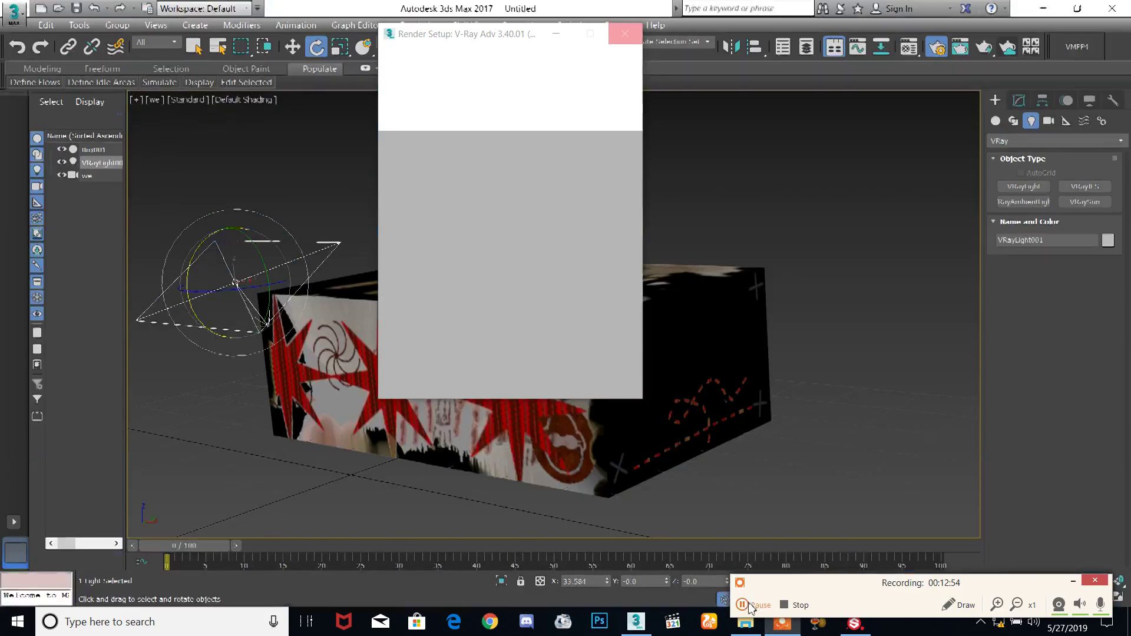
pyautogui.click(627, 37)
pyautogui.click(958, 49)
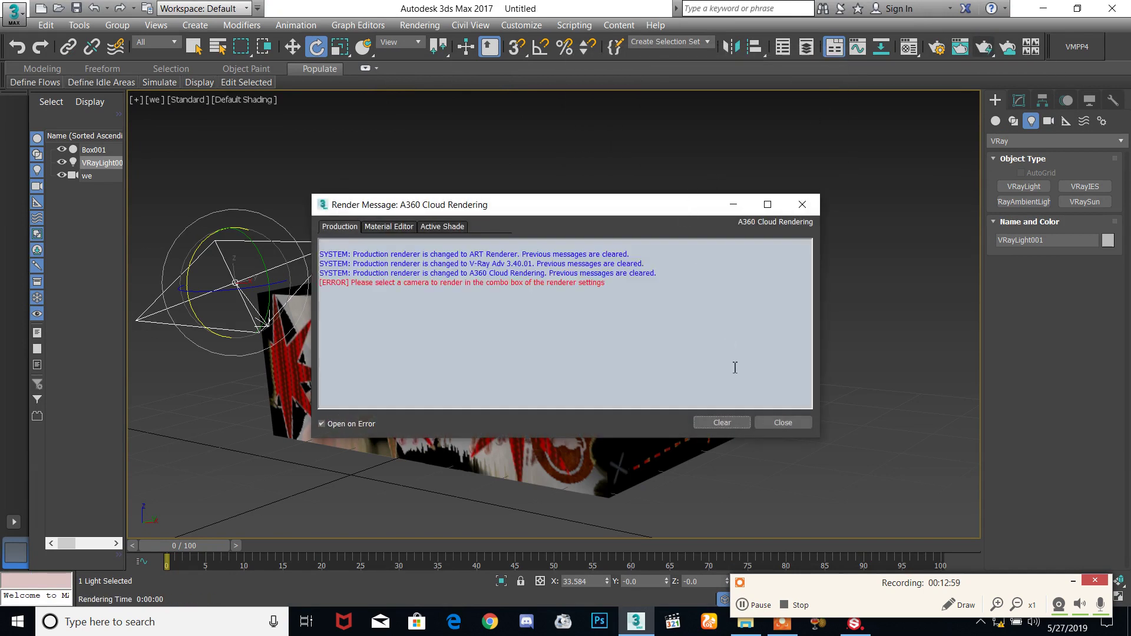
pyautogui.click(723, 423)
pyautogui.click(802, 205)
# - Reopen Render Setup and set Target to Production Rendering Mode
pyautogui.click(932, 51)
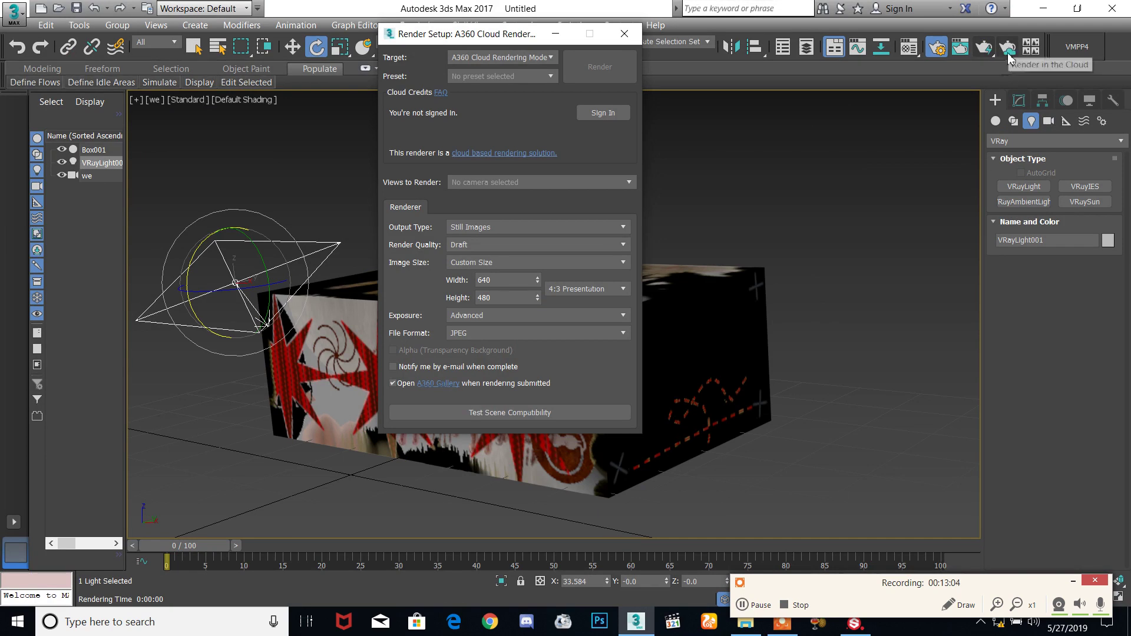
pyautogui.click(522, 58)
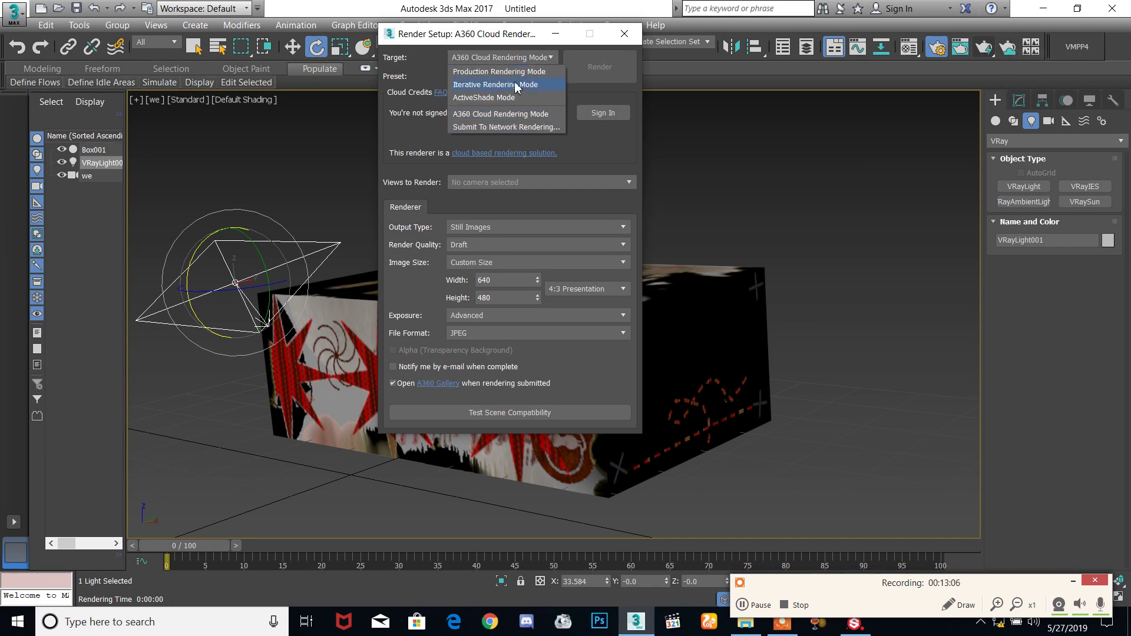
pyautogui.click(513, 72)
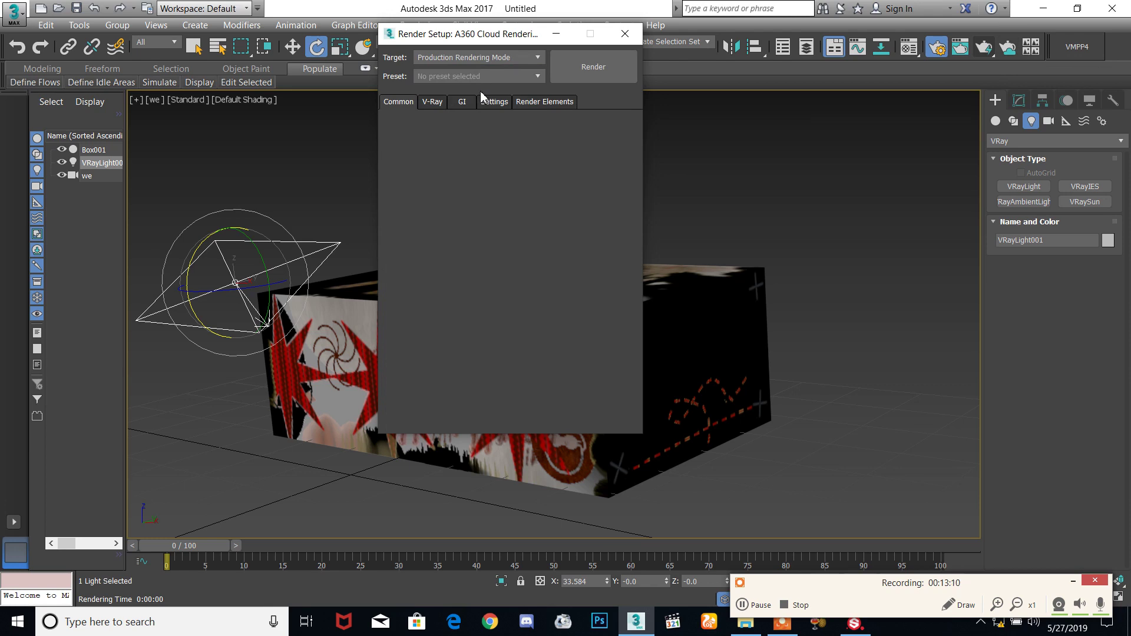
# - Keep V-Ray Adv 3.40.01 as the renderer and render the camera view
pyautogui.click(491, 95)
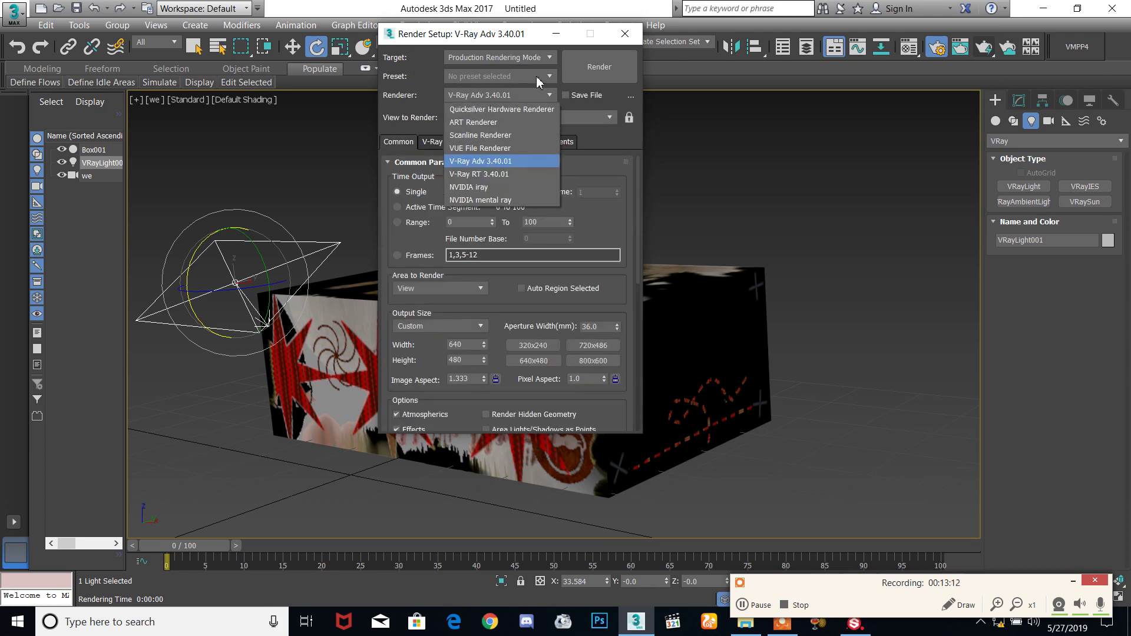
pyautogui.click(601, 69)
pyautogui.click(631, 77)
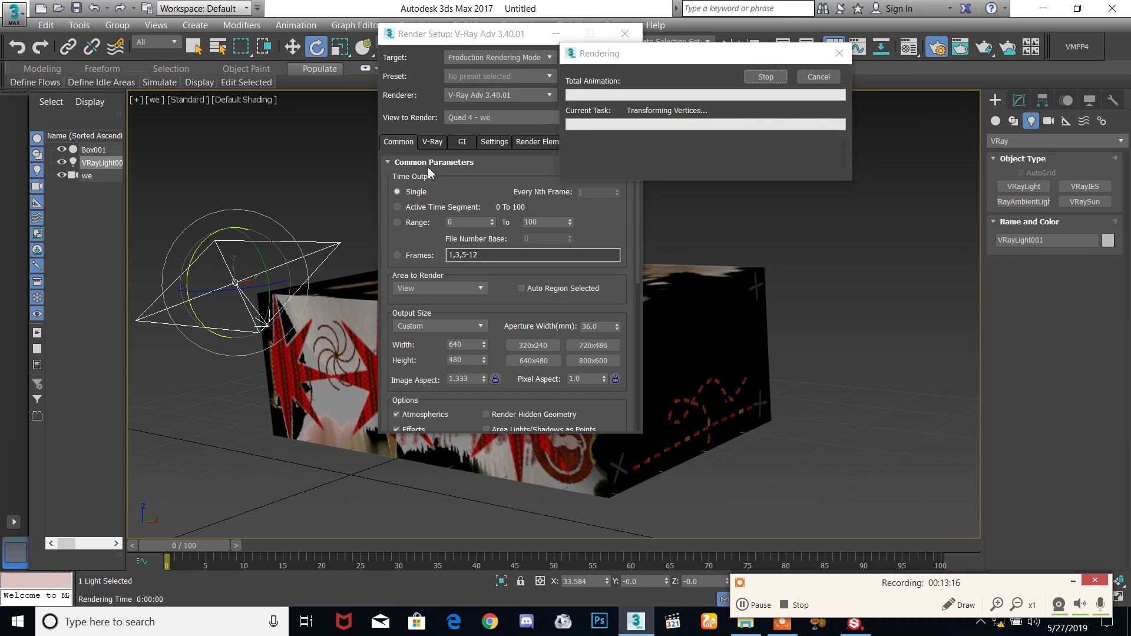
# - Stop the render, close the V-Ray frame buffer and Render Setup, and deselect the light
pyautogui.scroll(3, 171, 212)
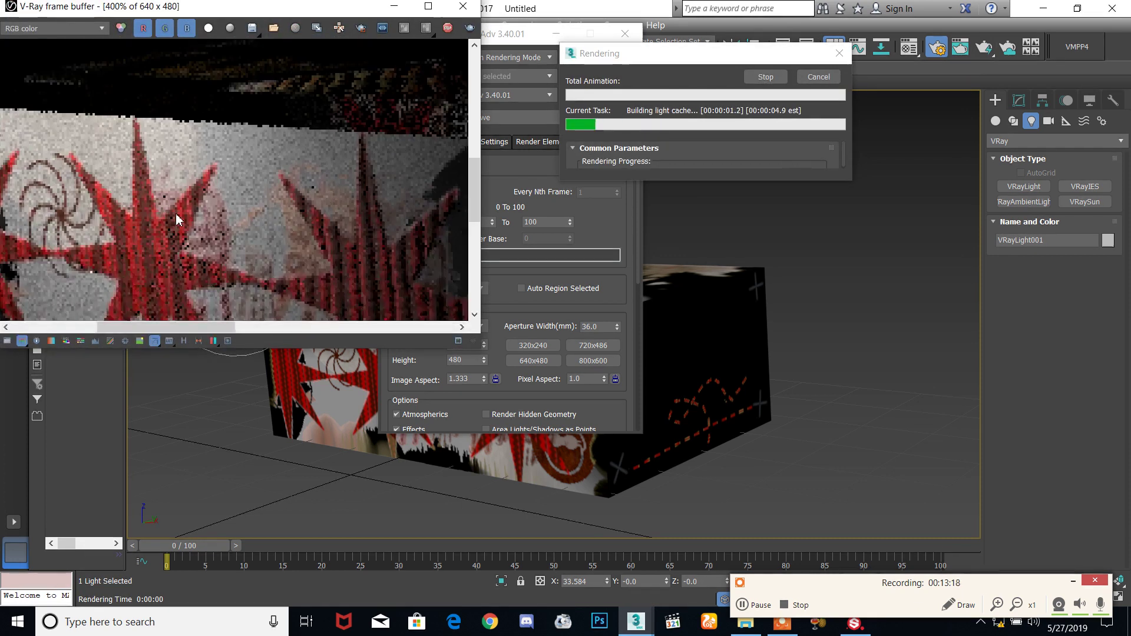
pyautogui.moveTo(177, 220); pyautogui.dragTo(110, 201, button='middle')
pyautogui.scroll(-2, 240, 256)
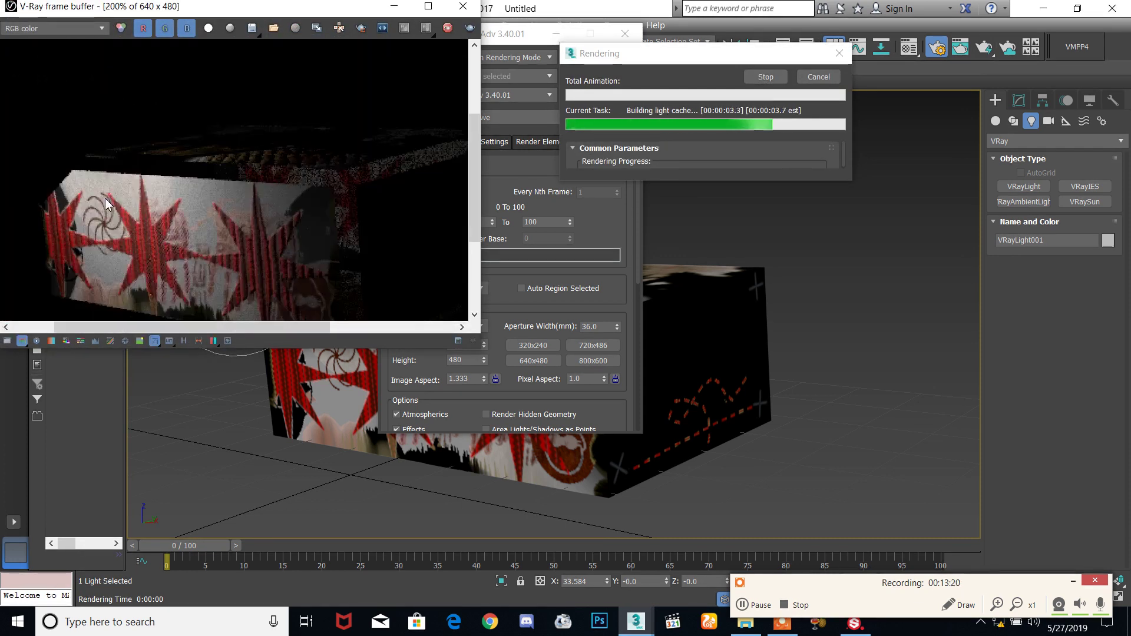
pyautogui.click(448, 27)
pyautogui.click(463, 6)
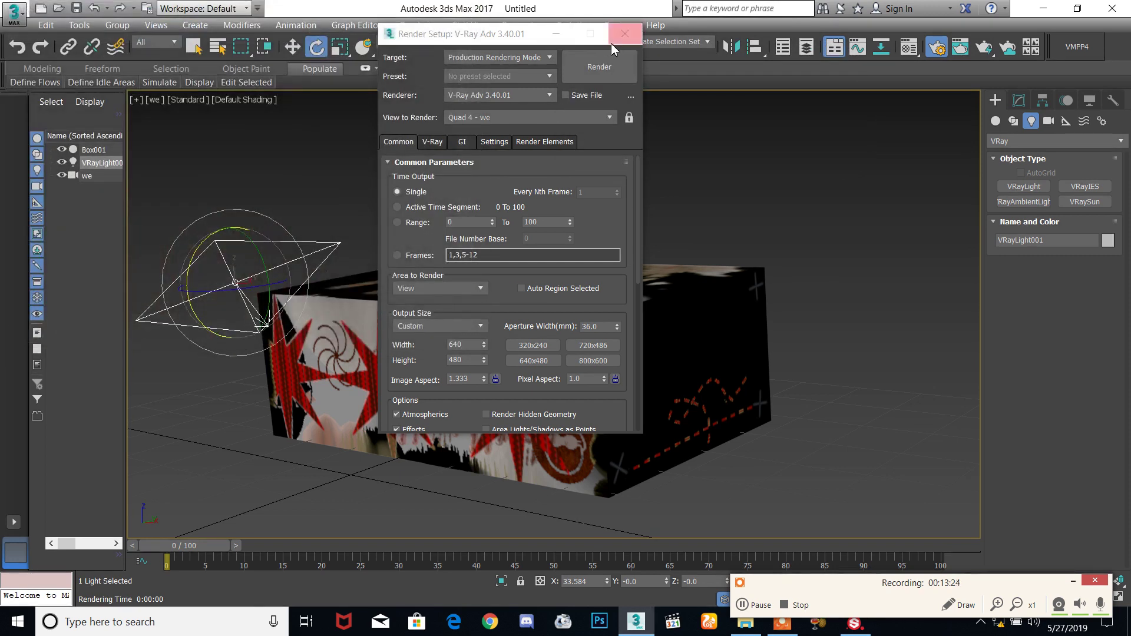
pyautogui.press('F10')
pyautogui.click(306, 218)
# - Delete VRayLight001 from the scene and start creating a VRaySun
pyautogui.click(237, 284)
pyautogui.press('Delete')
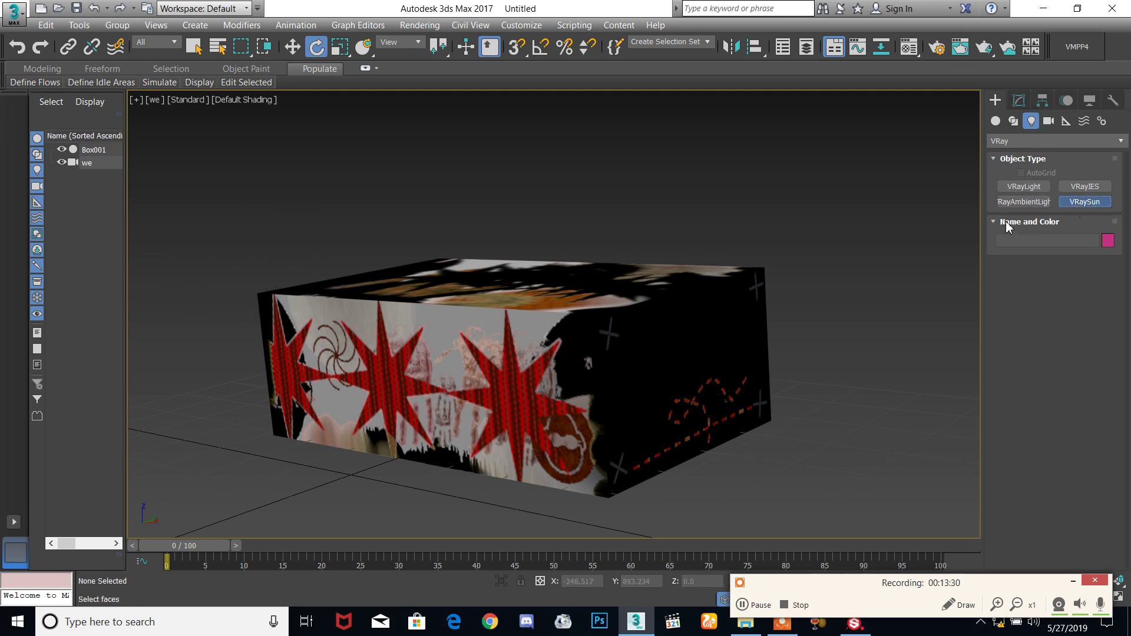
pyautogui.click(1076, 202)
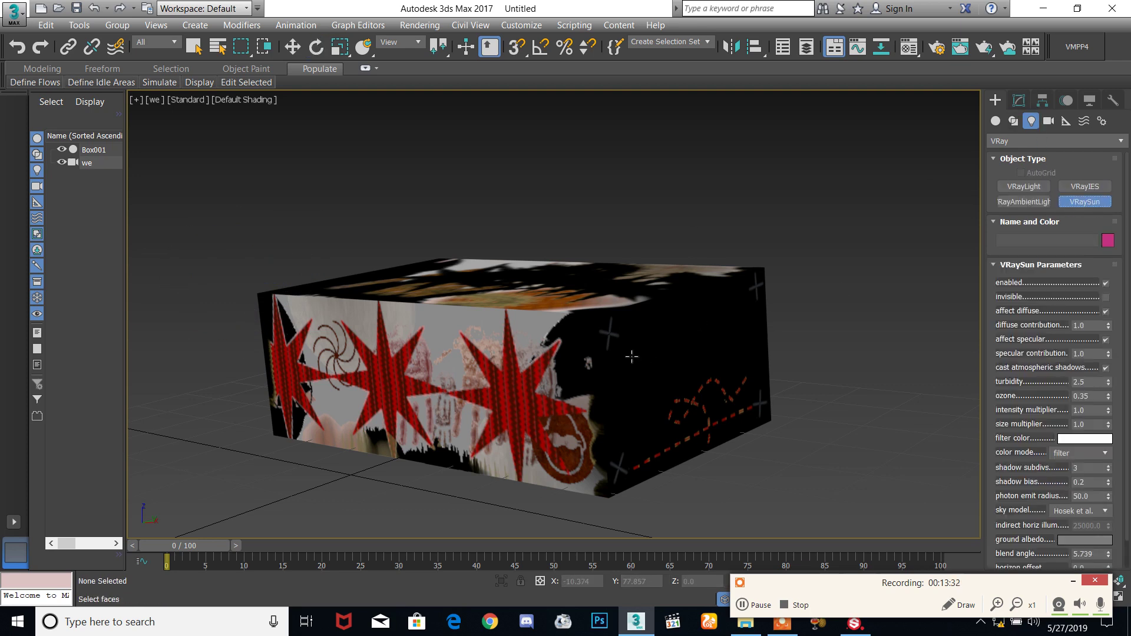
# - Place a VRaySun aimed down at the box with VRaySky, then show the 'we' view shaded
pyautogui.press('p')
pyautogui.scroll(-6, 631, 357)
pyautogui.press('f')
pyautogui.moveTo(550, 373); pyautogui.dragTo(434, 444, button='middle')
pyautogui.scroll(-10, 565, 347)
pyautogui.moveTo(785, 158); pyautogui.dragTo(551, 349)
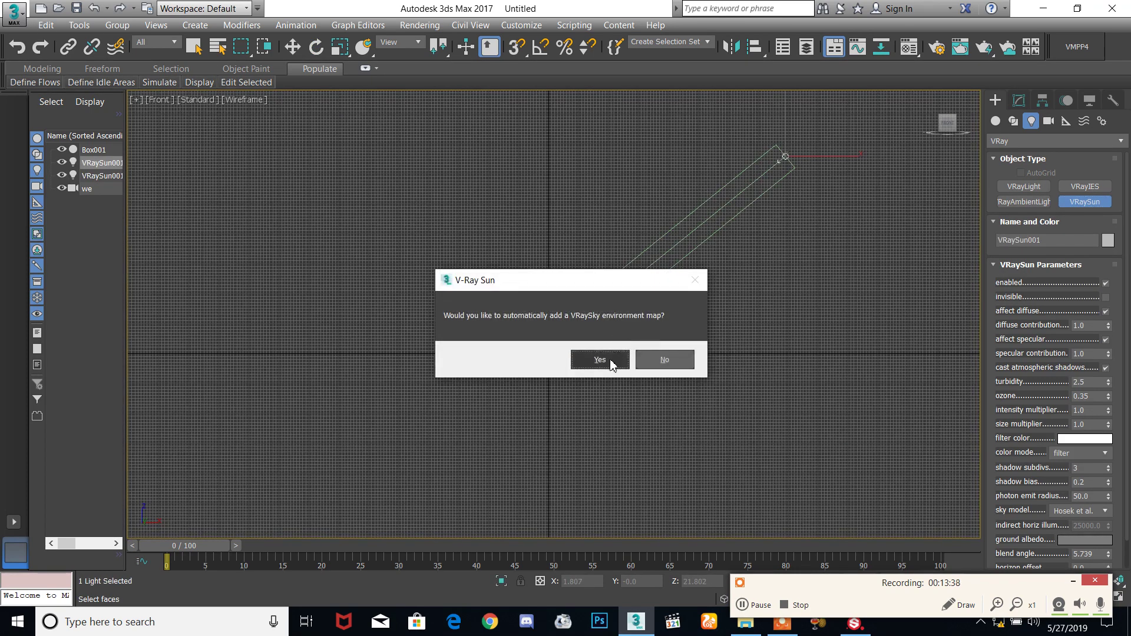
pyautogui.click(611, 358)
pyautogui.press('c')
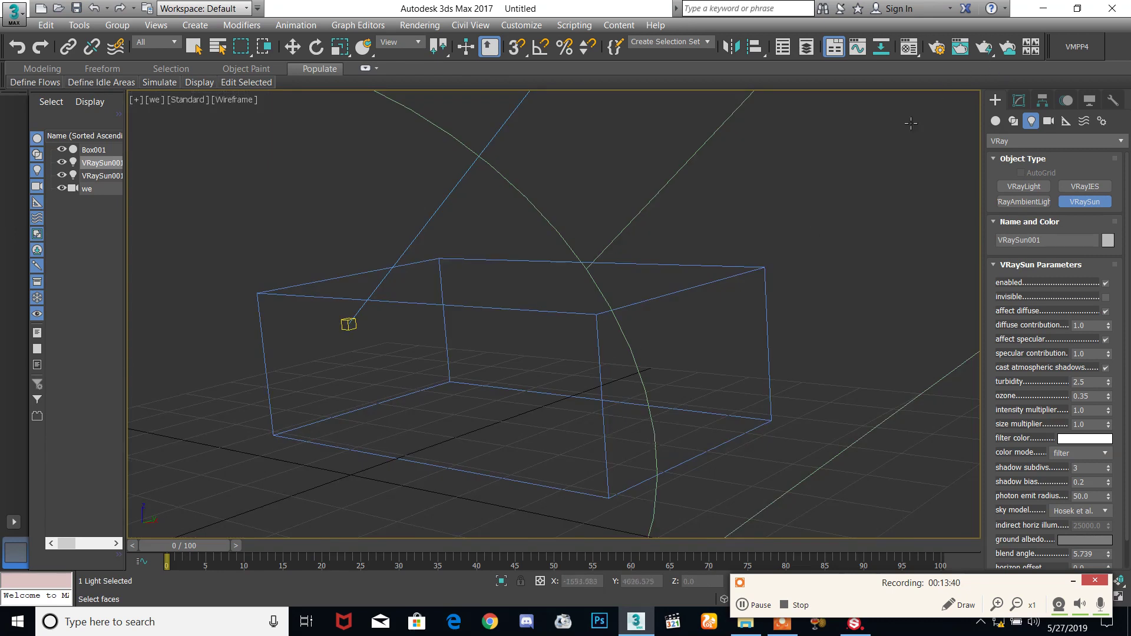
pyautogui.press('F3')
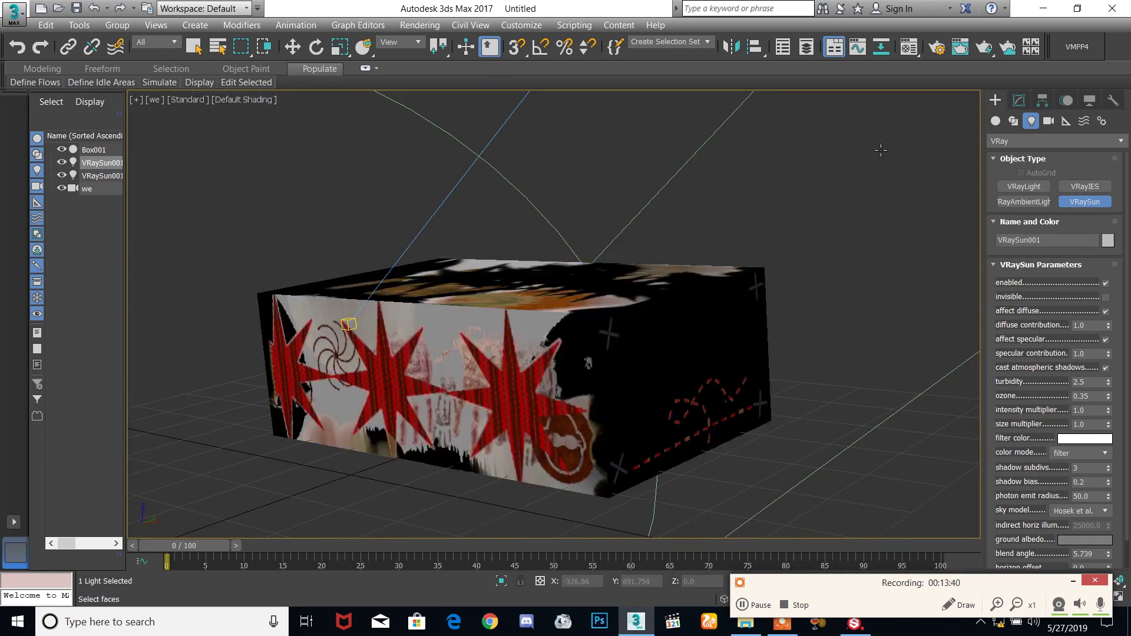
# - Start a V-Ray render of the textured box, stop it partway, and bring up the Compact Material Editor
pyautogui.click(982, 49)
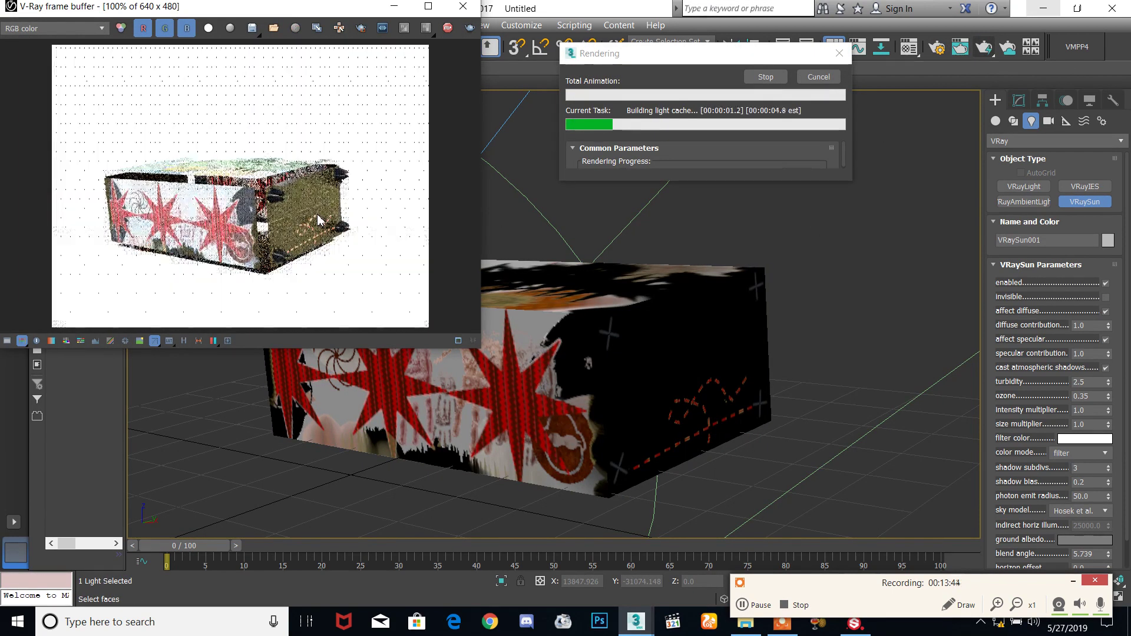
pyautogui.scroll(1, 307, 222)
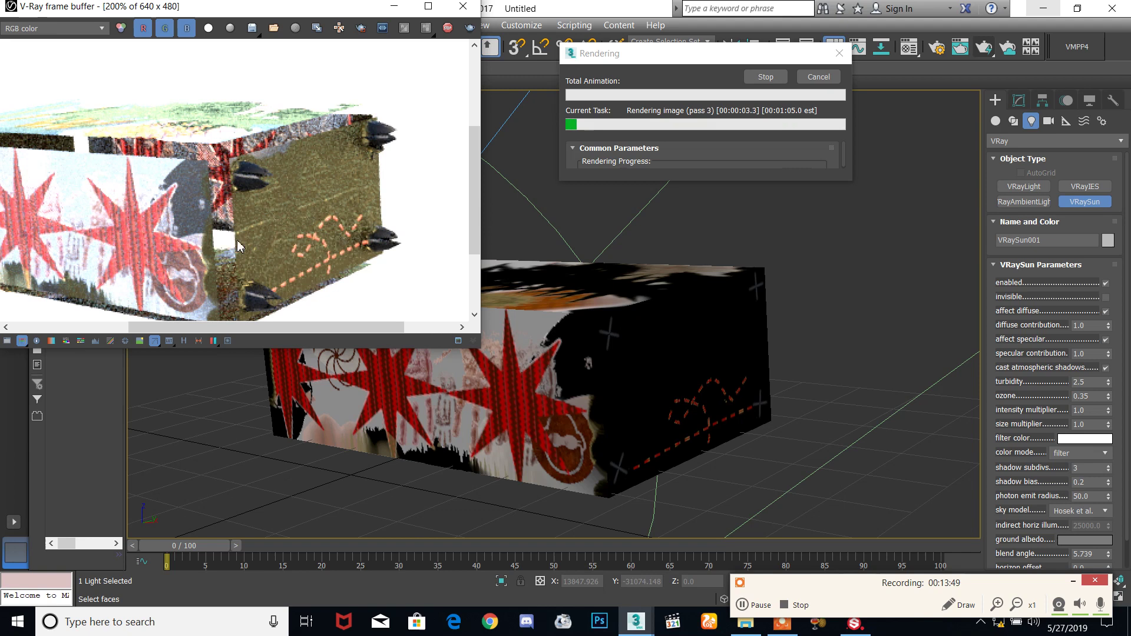
pyautogui.click(447, 29)
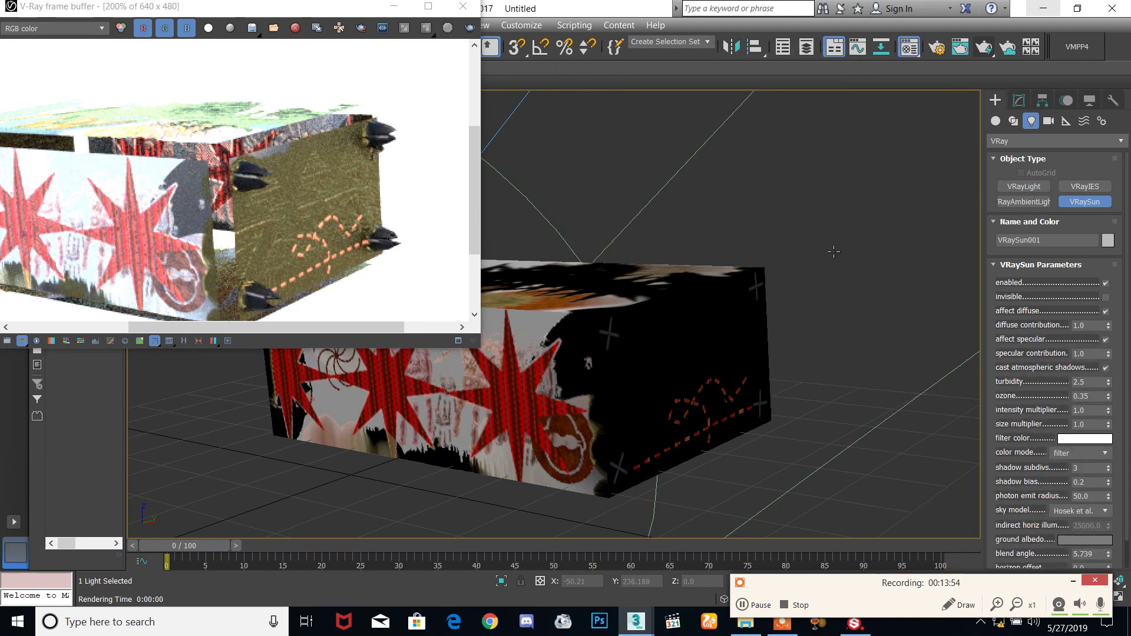
pyautogui.press('m')
pyautogui.press('m')
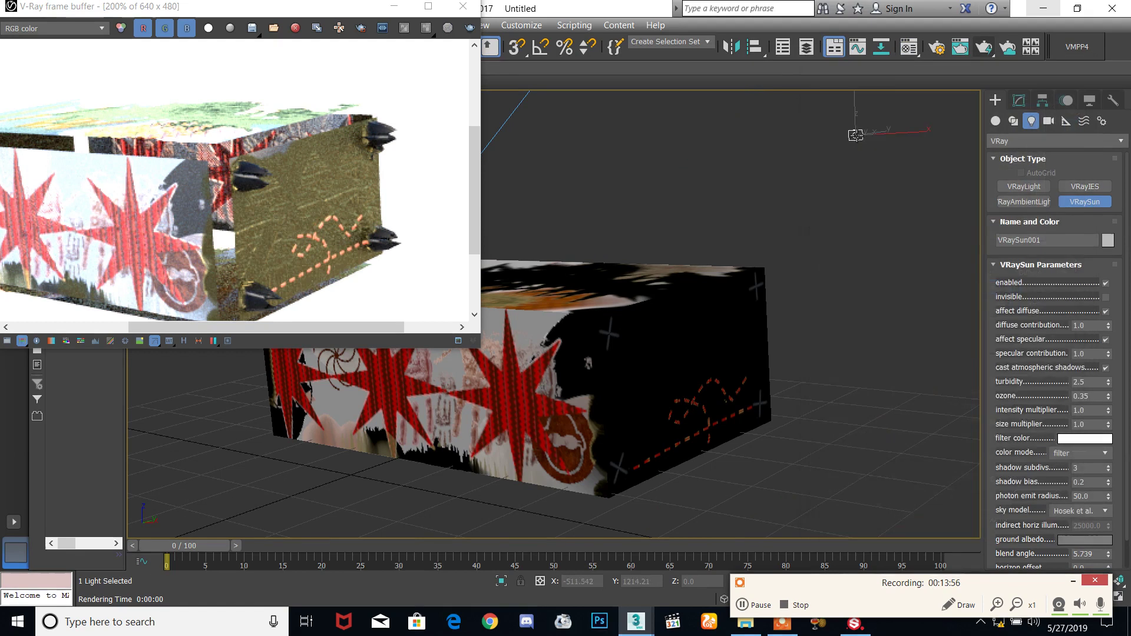
pyautogui.press('m')
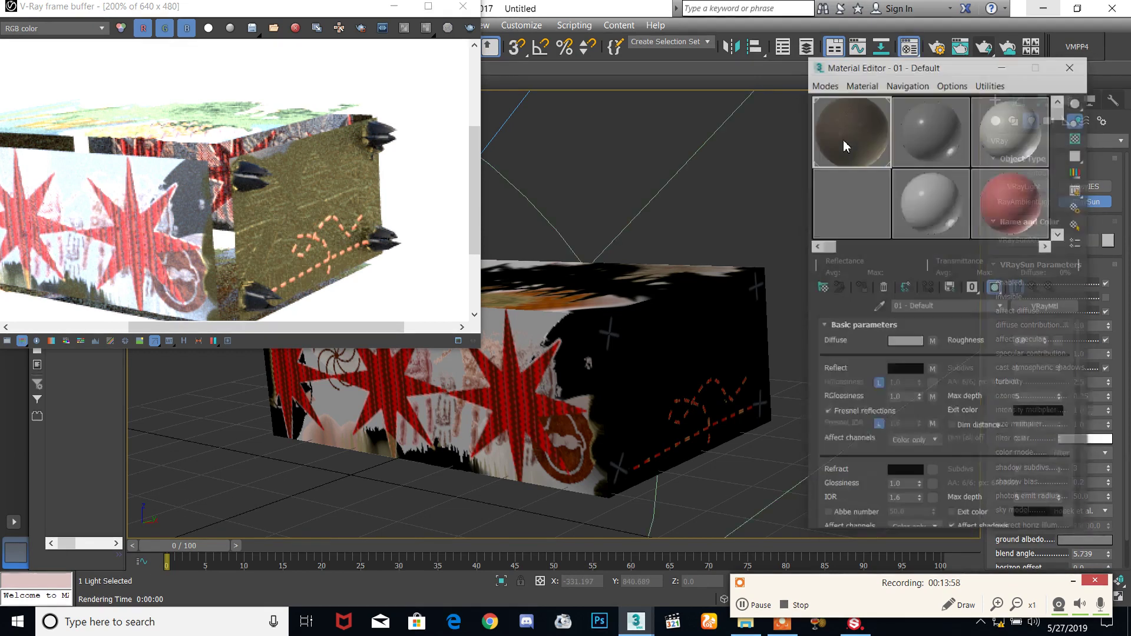
# - Raise the VRayMtl Bump and Displace amounts to 3.0 and re-render in V-Ray
pyautogui.moveTo(1081, 373); pyautogui.dragTo(1068, 511)
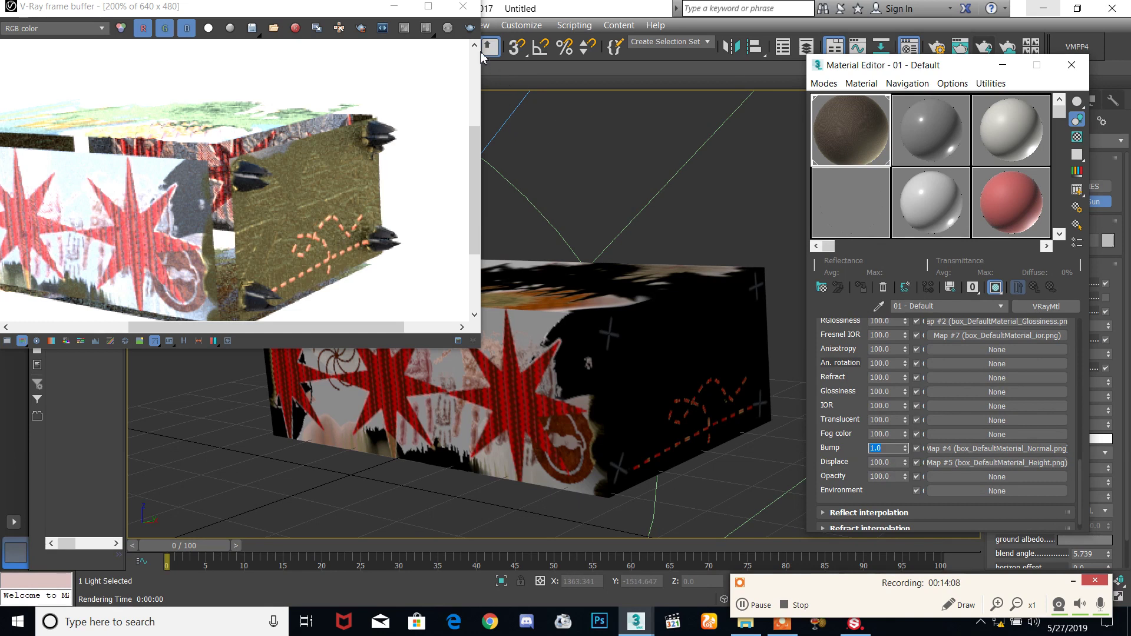
pyautogui.click(470, 27)
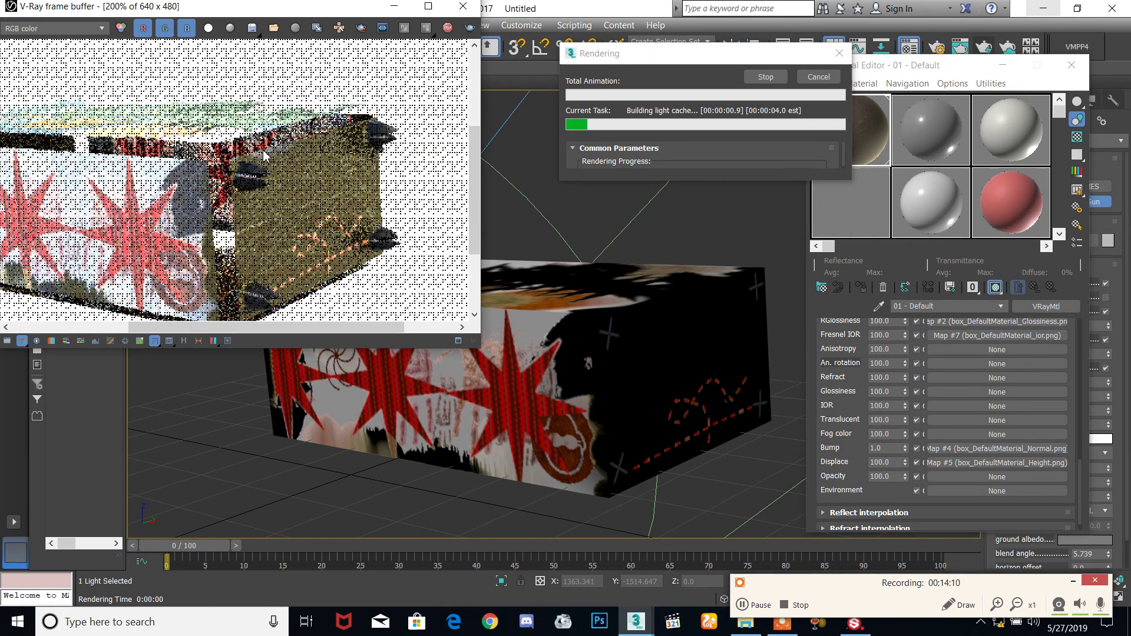
pyautogui.click(452, 30)
pyautogui.click(897, 452)
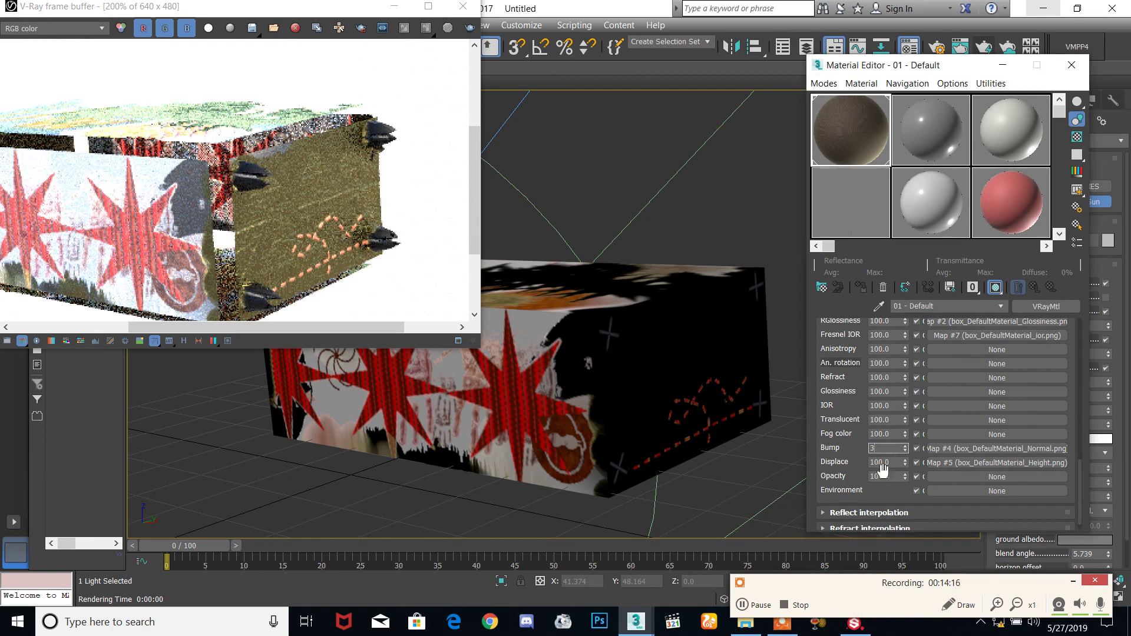
pyautogui.click(448, 28)
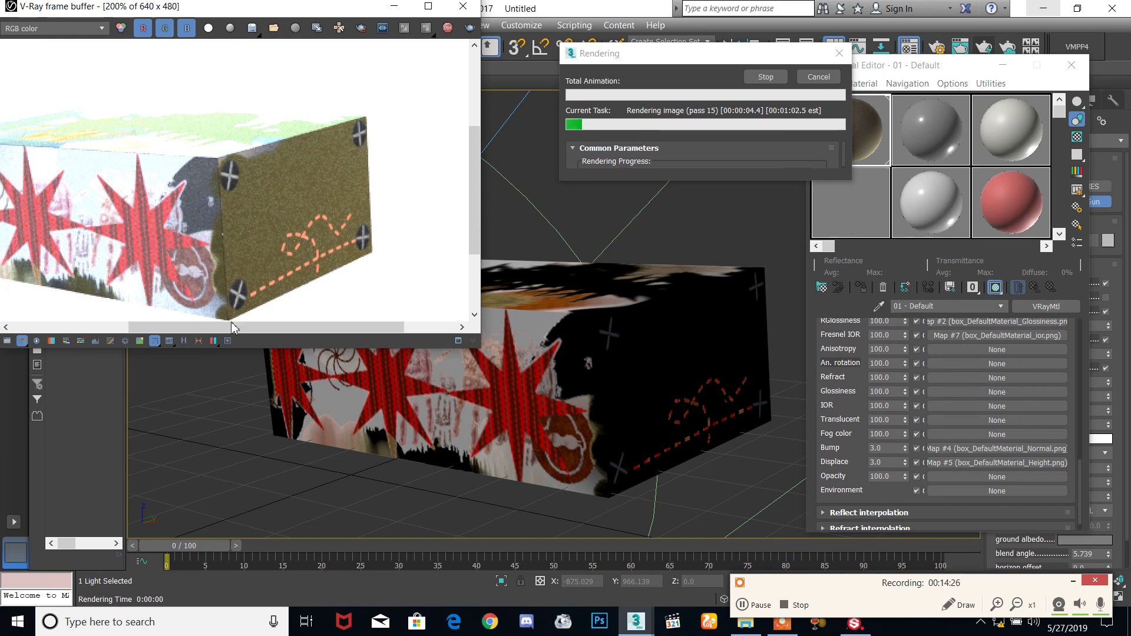
# - Inspect the stronger relief in the new render, then select the textured box
pyautogui.moveTo(170, 213); pyautogui.dragTo(277, 236, button='middle')
pyautogui.scroll(-1, 277, 236)
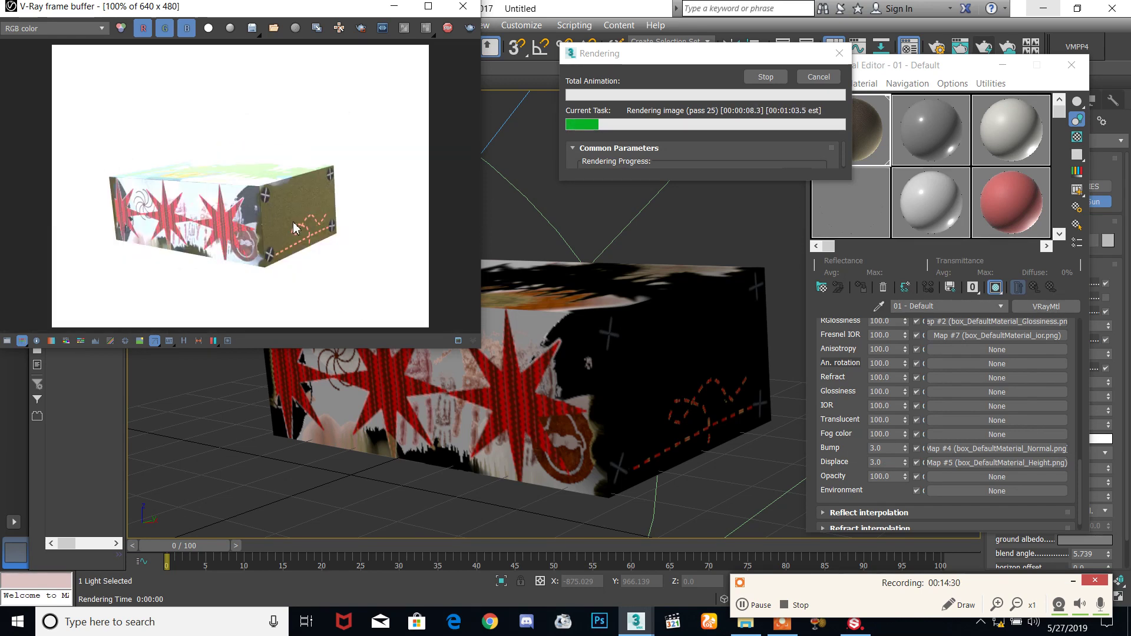
pyautogui.scroll(1, 312, 201)
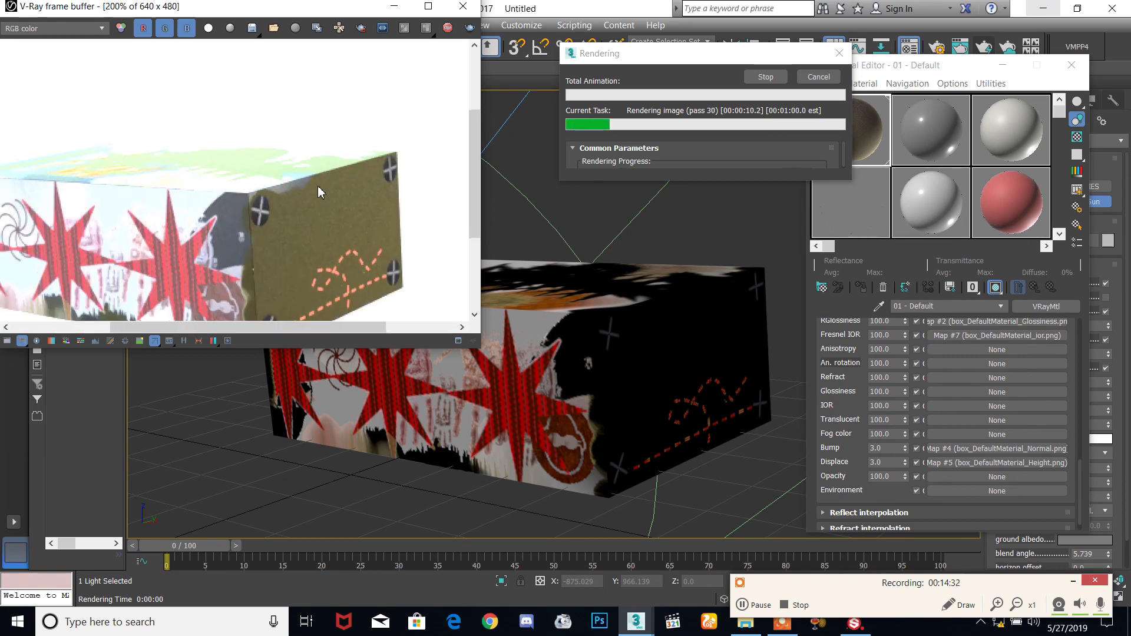
pyautogui.scroll(-1, 328, 172)
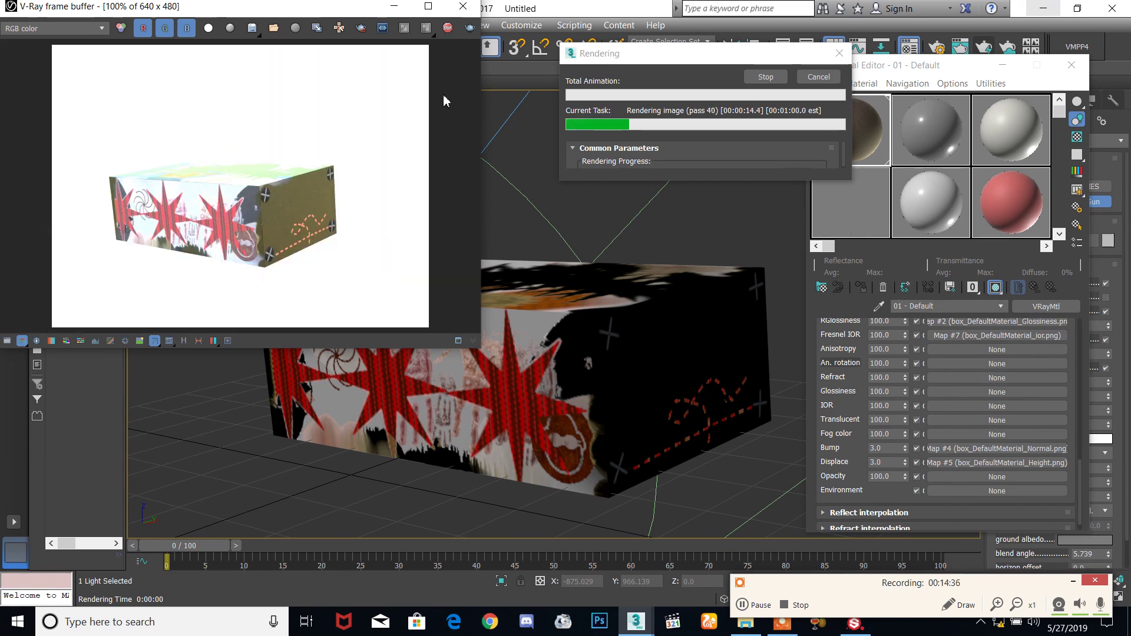
pyautogui.click(576, 365)
# - Rotate the box, Shift-rotate a Copy clone named Box002, and move it beside the original
pyautogui.moveTo(515, 290); pyautogui.dragTo(353, 299)
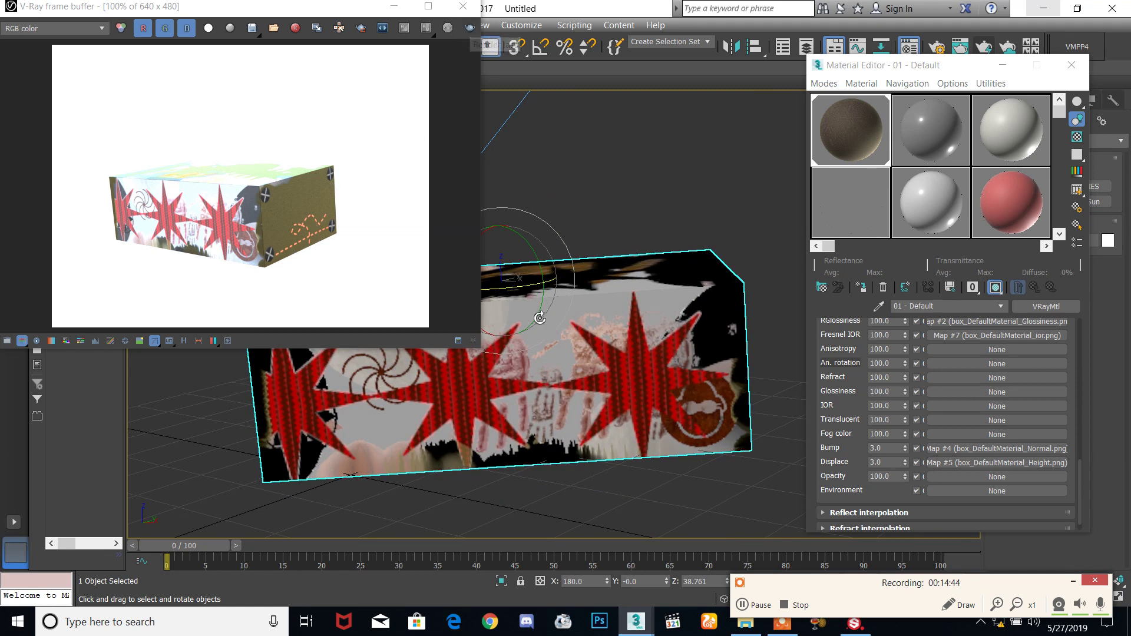
pyautogui.moveTo(513, 291); pyautogui.dragTo(678, 240)
pyautogui.click(500, 267)
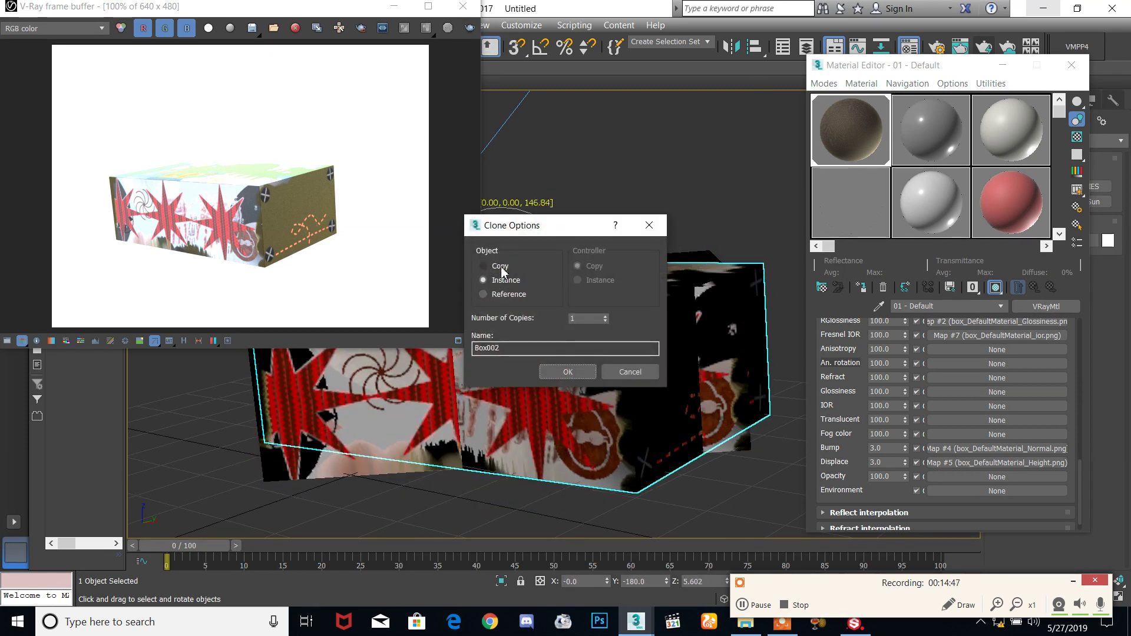
pyautogui.click(575, 371)
pyautogui.press('w')
pyautogui.moveTo(539, 289)
pyautogui.mouseDown()
pyautogui.moveTo(391, 278)
pyautogui.moveTo(572, 324)
pyautogui.moveTo(852, 372)
pyautogui.mouseUp()
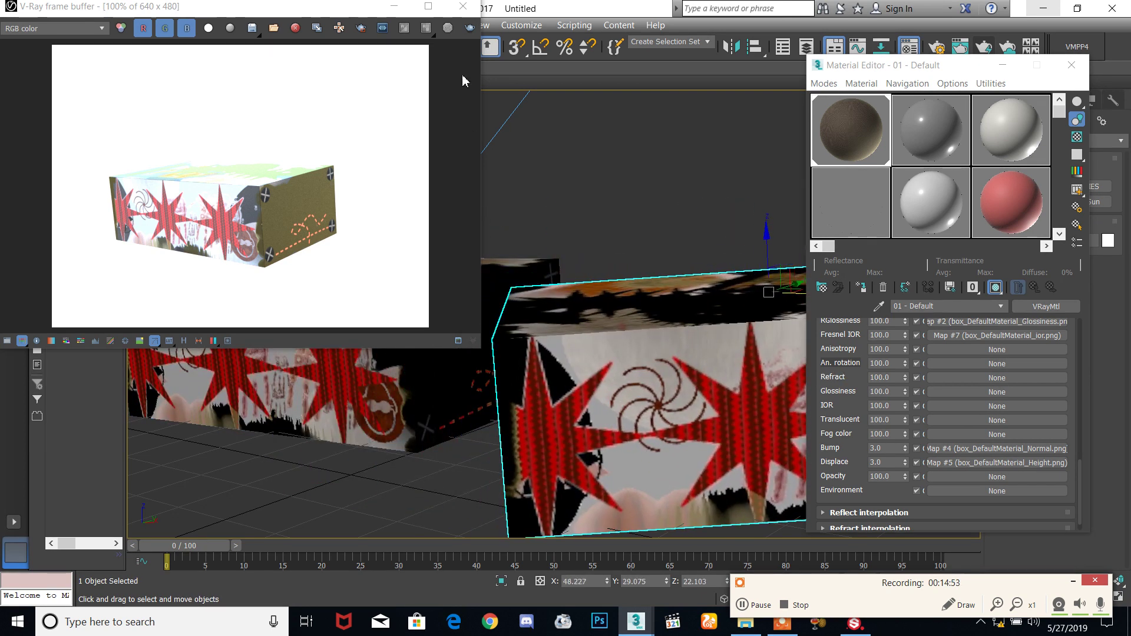
# - Render both boxes in V-Ray, inspect the frame buffer, then bring Substance Painter forward
pyautogui.click(469, 30)
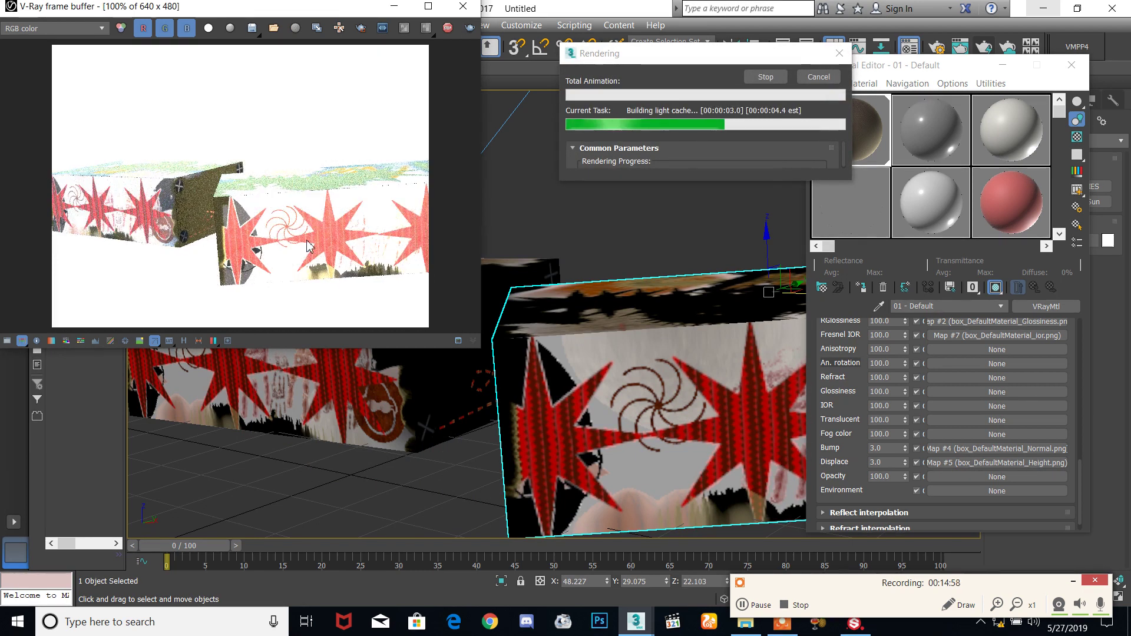
pyautogui.scroll(-1, 289, 232)
pyautogui.scroll(2, 290, 234)
pyautogui.moveTo(289, 234); pyautogui.dragTo(273, 207, button='middle')
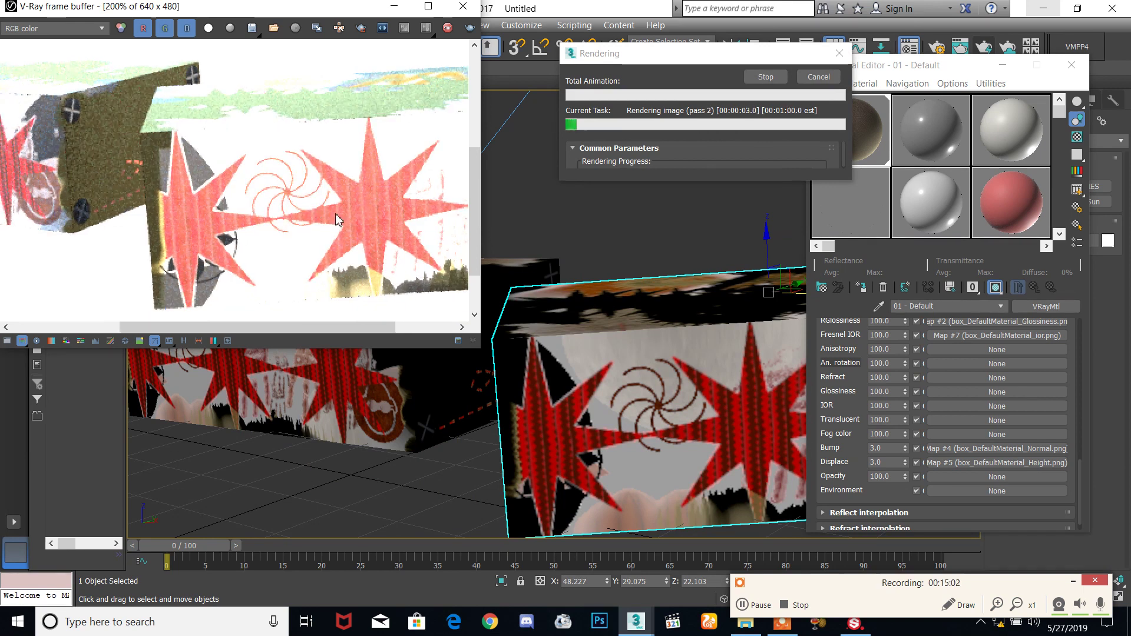
pyautogui.scroll(-1, 215, 218)
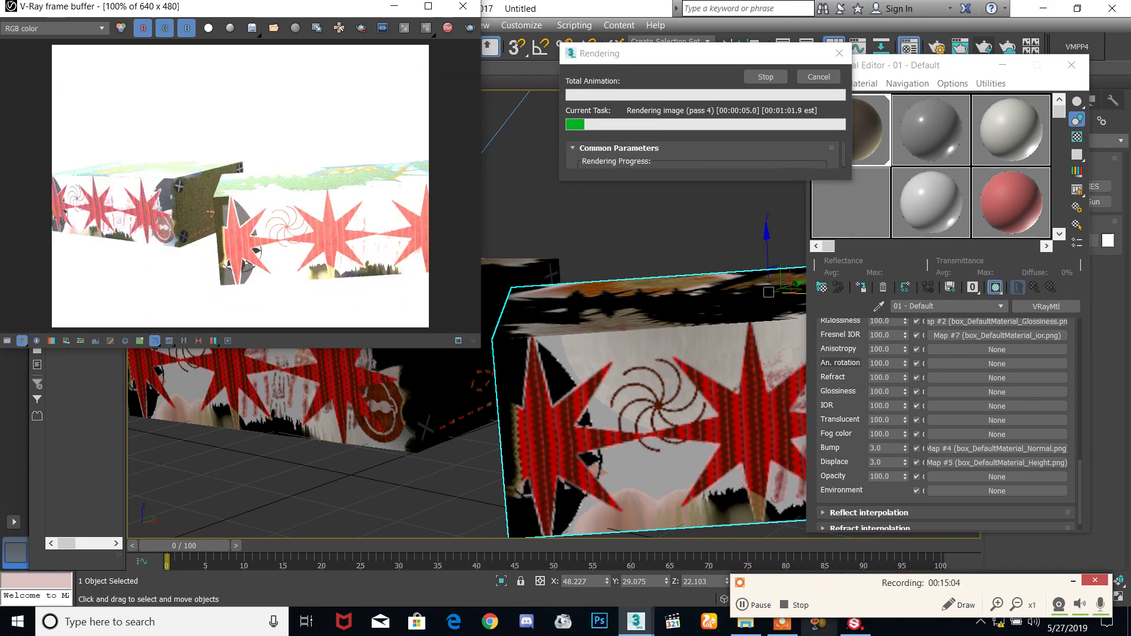
pyautogui.click(855, 622)
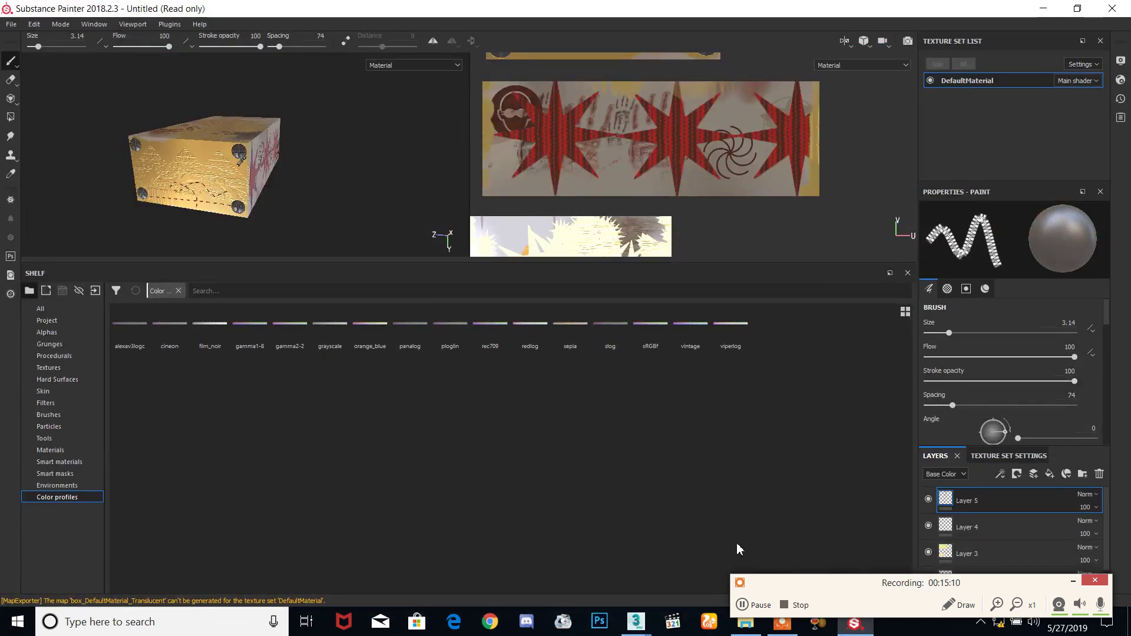
pyautogui.click(826, 628)
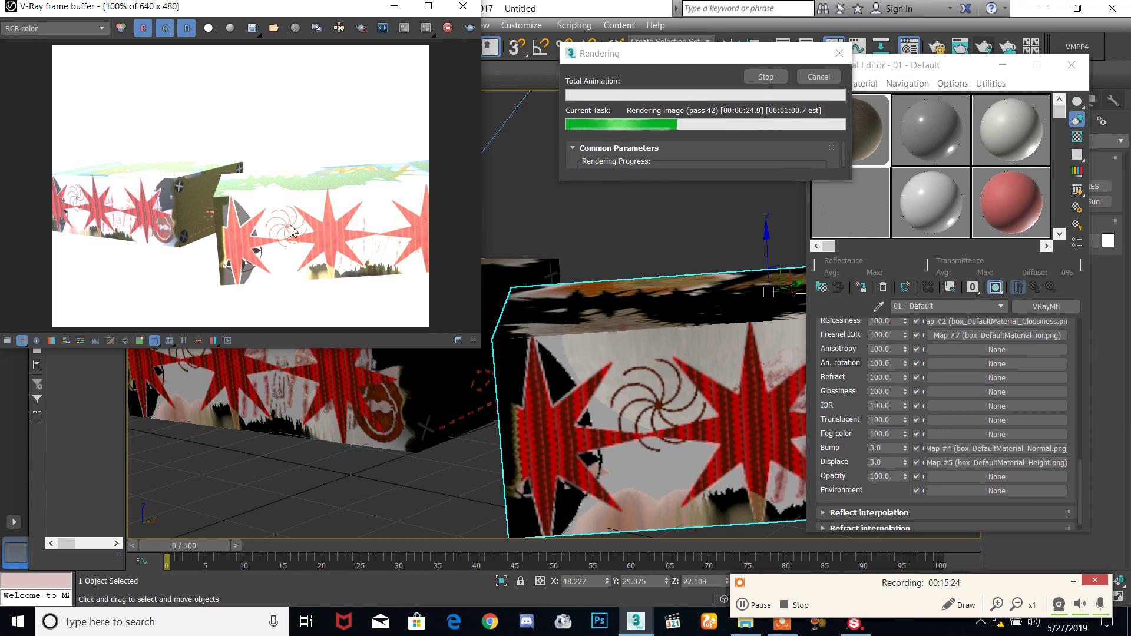
# - Stop the two-box V-Ray render after 32 seconds
pyautogui.click(766, 76)
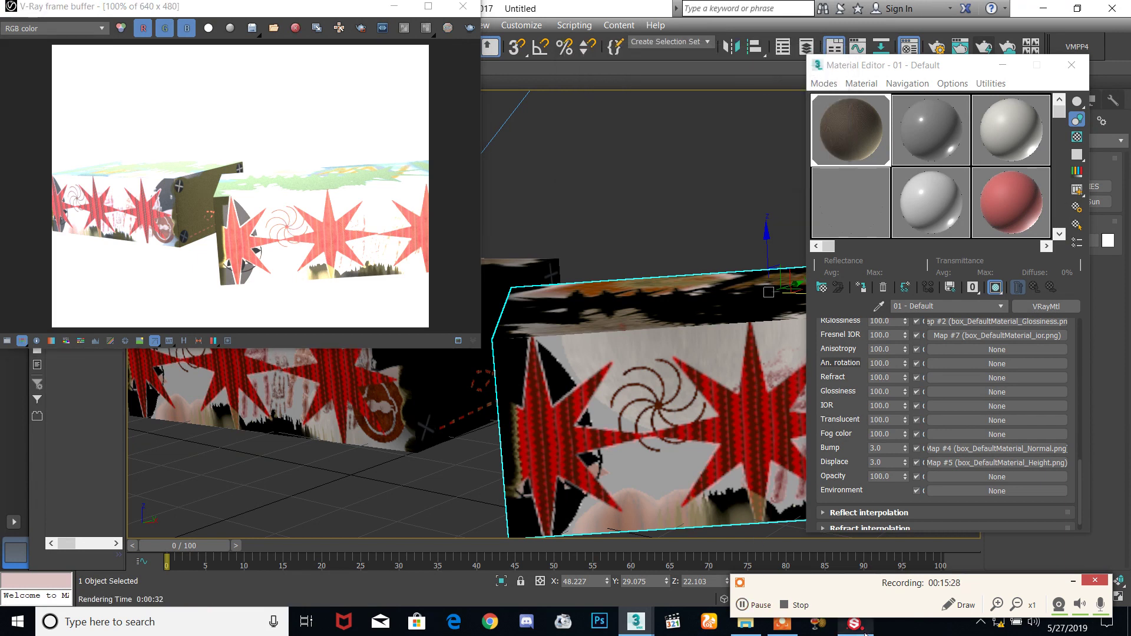